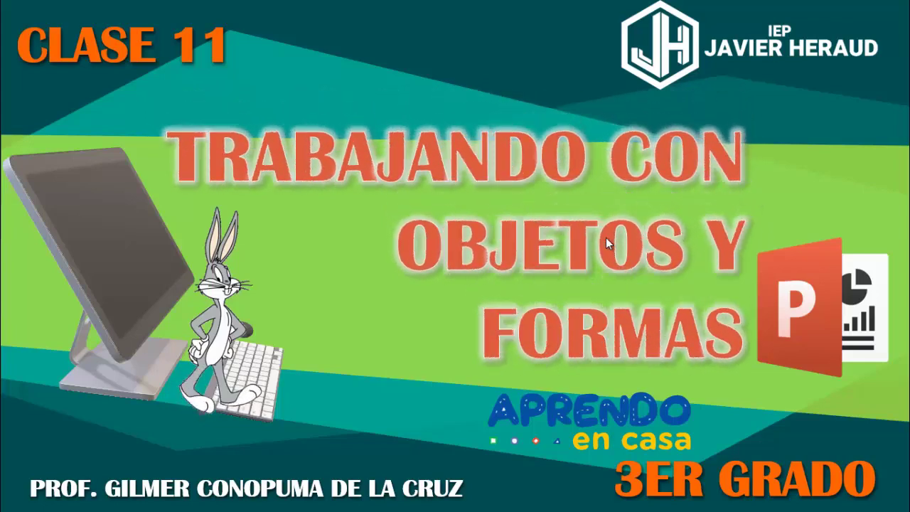
# Advance the slide show to the INSERTAR WORDART slide
pyautogui.click(608, 243)
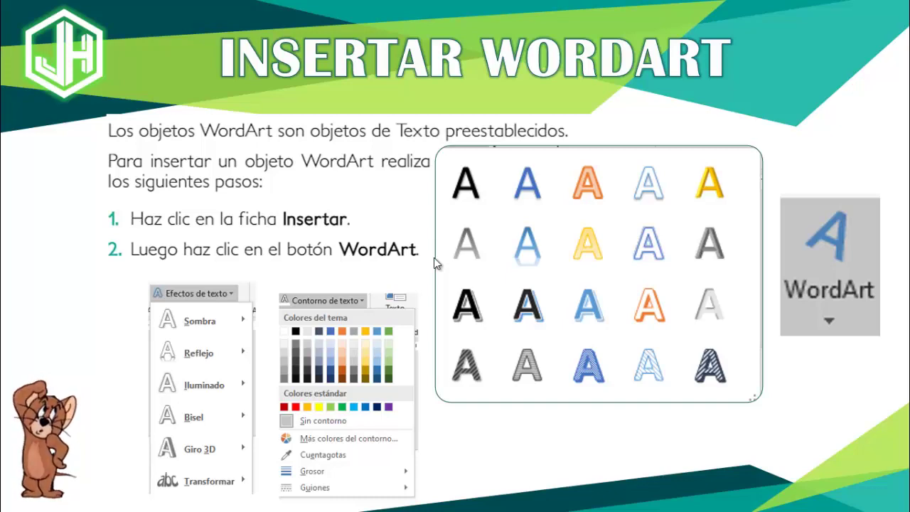
# Advance past MODIFICAR FORMAS to the ESTILOS Y EFECTOS DE FORMA slide
pyautogui.click(433, 258)
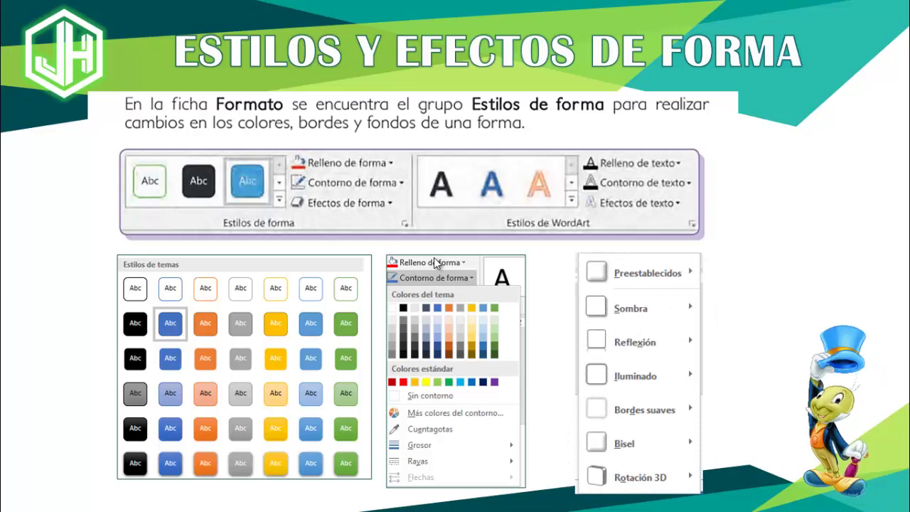
# Exit the slide show and delete the title and subtitle placeholders from the first slide
pyautogui.click(435, 261)
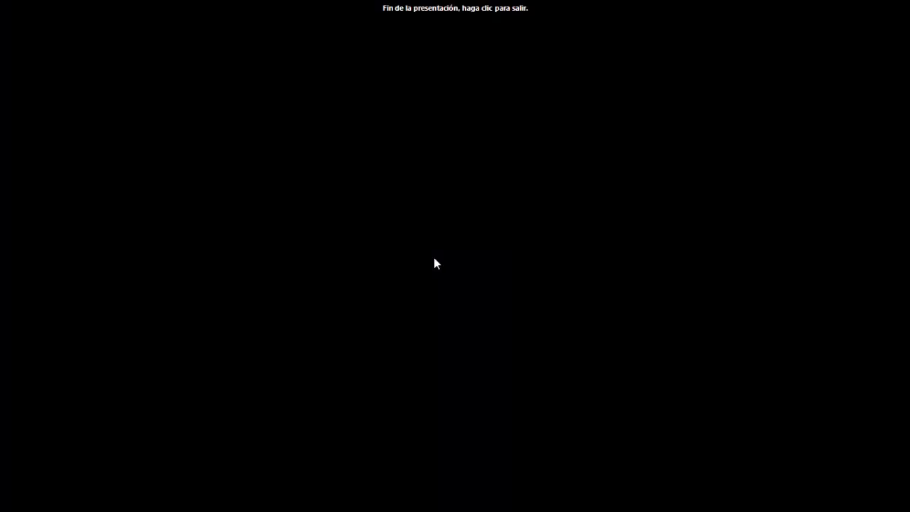
pyautogui.click(435, 260)
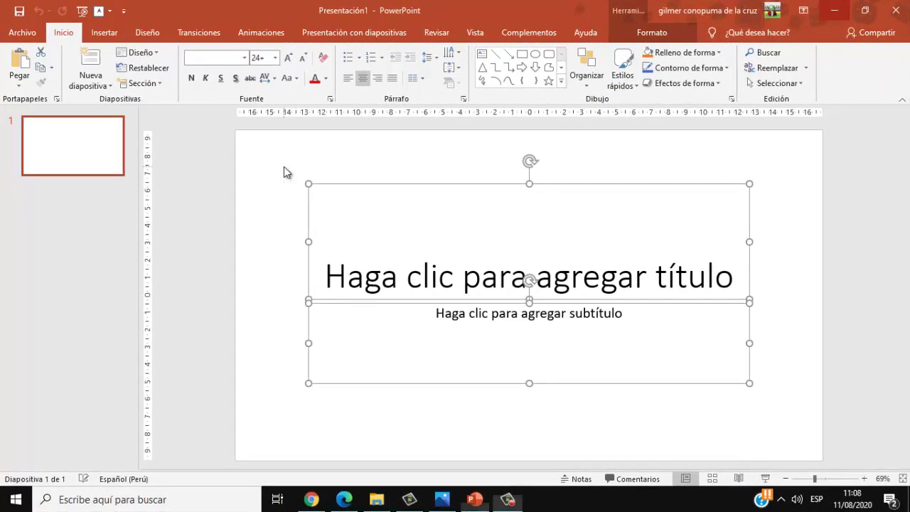
pyautogui.moveTo(289, 166); pyautogui.dragTo(777, 402)
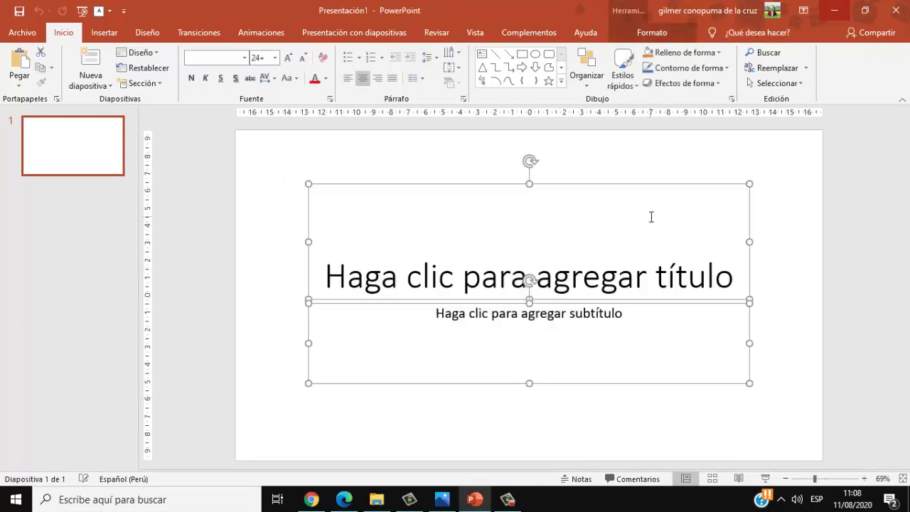
pyautogui.click(442, 499)
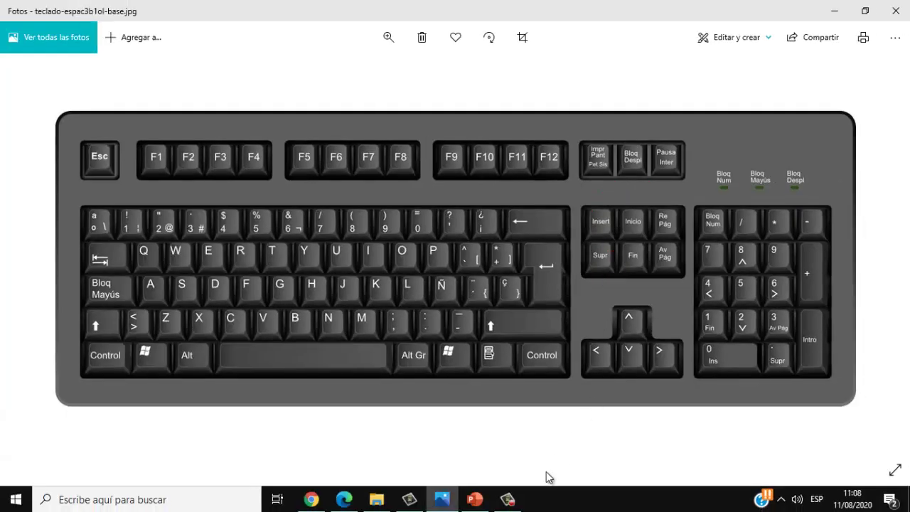
pyautogui.click(475, 499)
pyautogui.press('Delete')
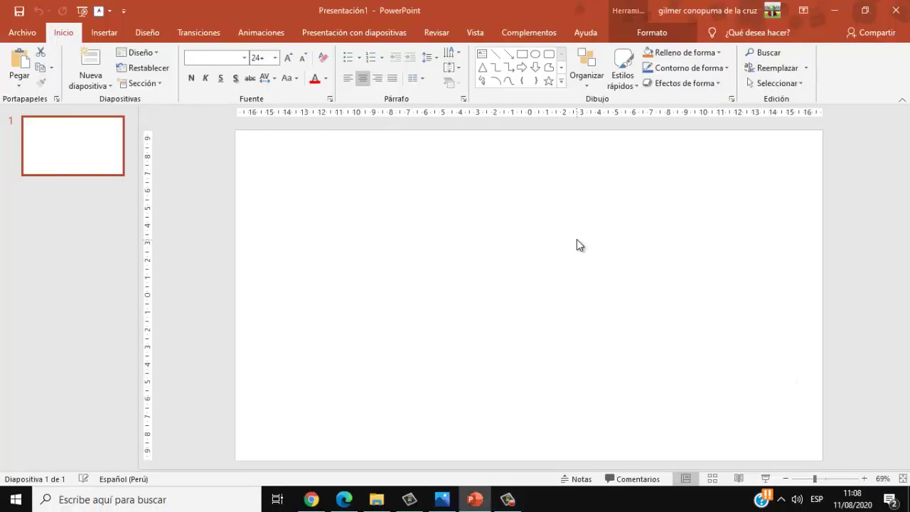
# Insert orange-outline WordArt reading 'OBJETOS Y FORMAS' and move it up toward the slide centre
pyautogui.moveTo(306, 200); pyautogui.dragTo(624, 377)
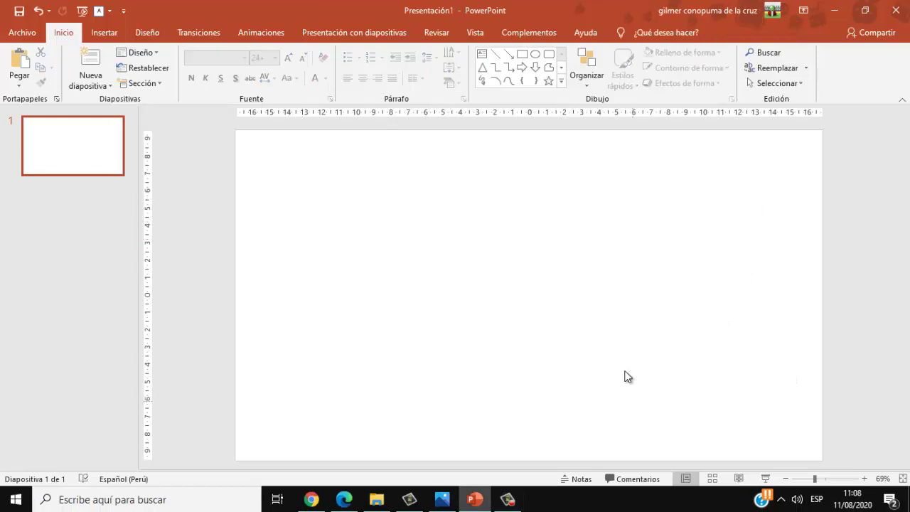
pyautogui.click(104, 33)
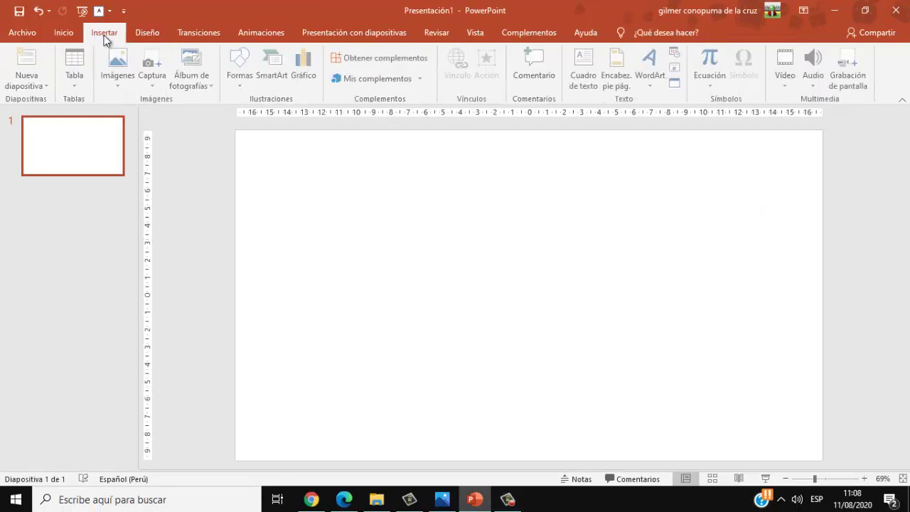
pyautogui.click(651, 69)
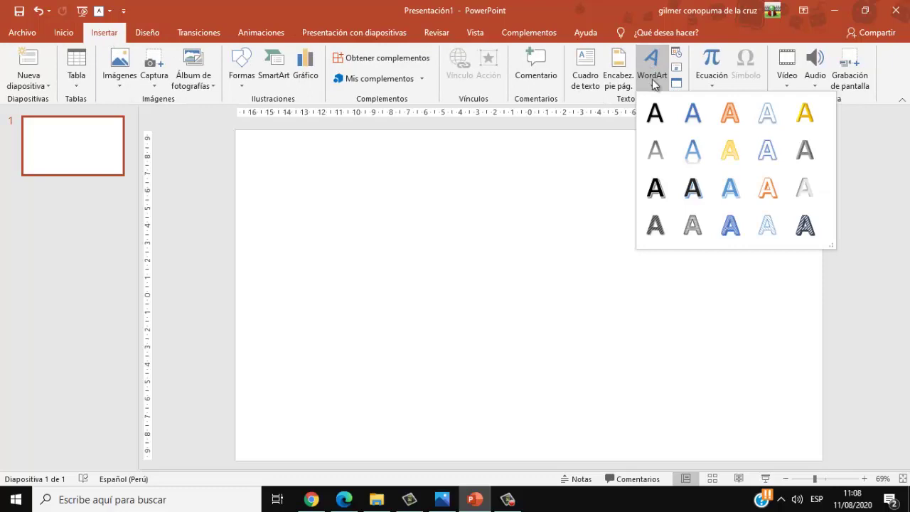
pyautogui.click(769, 187)
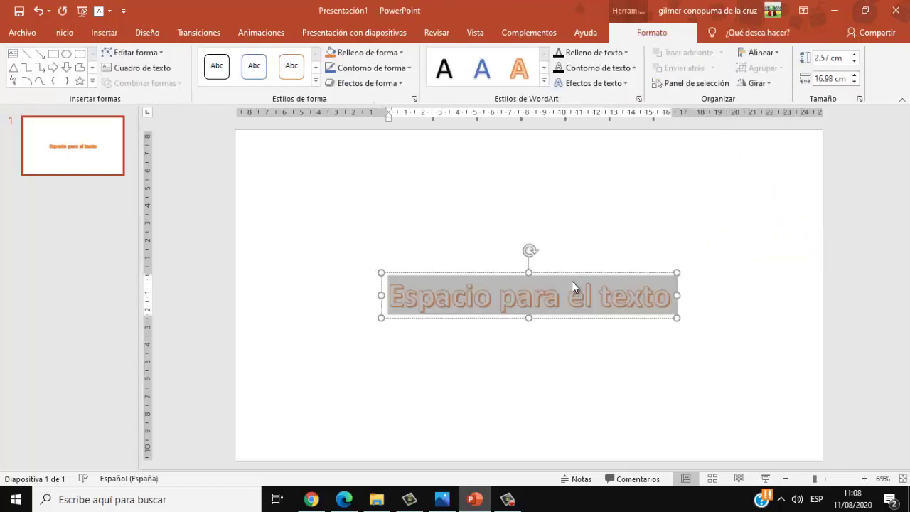
pyautogui.write('OBJET')
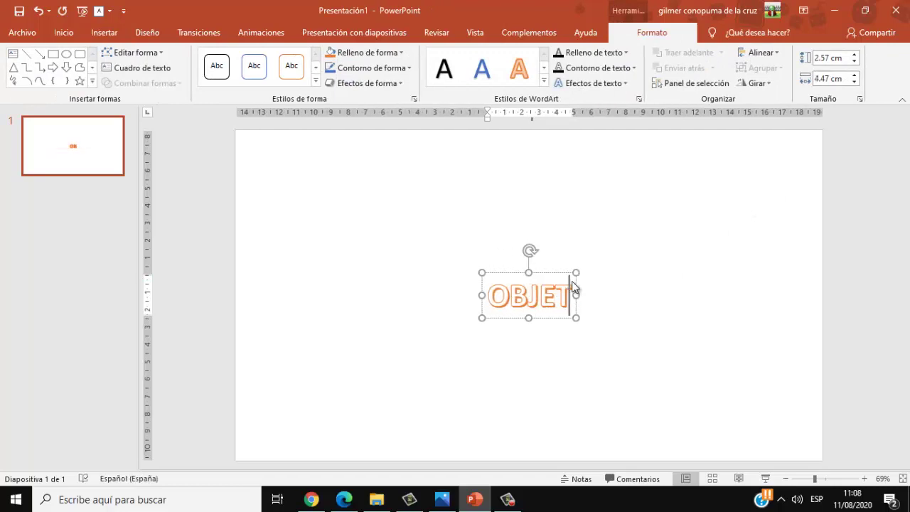
pyautogui.write('OS Y F')
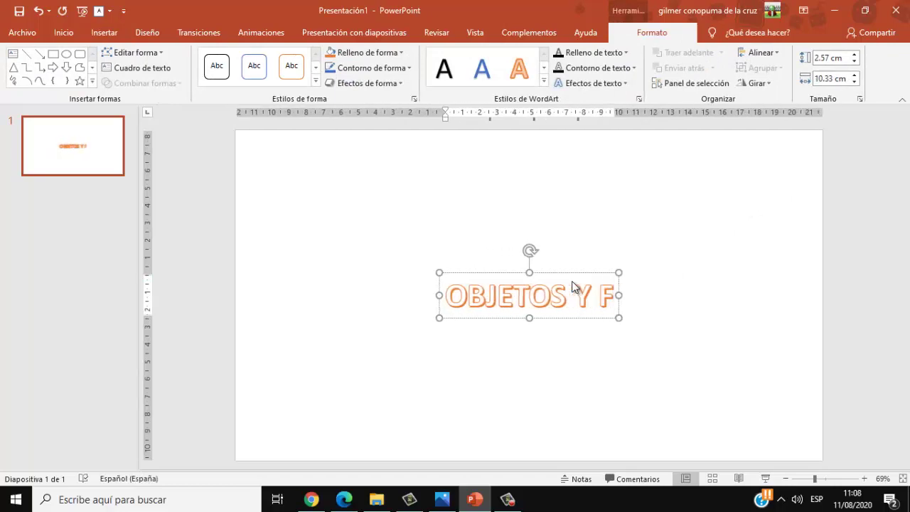
pyautogui.write('ORMAS')
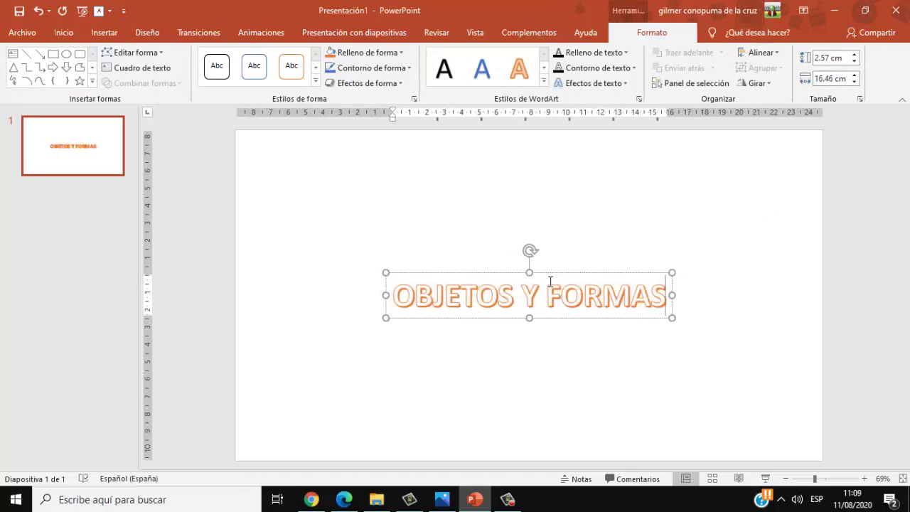
pyautogui.moveTo(553, 273)
pyautogui.mouseDown()
pyautogui.moveTo(542, 251)
pyautogui.moveTo(575, 251)
pyautogui.mouseUp()
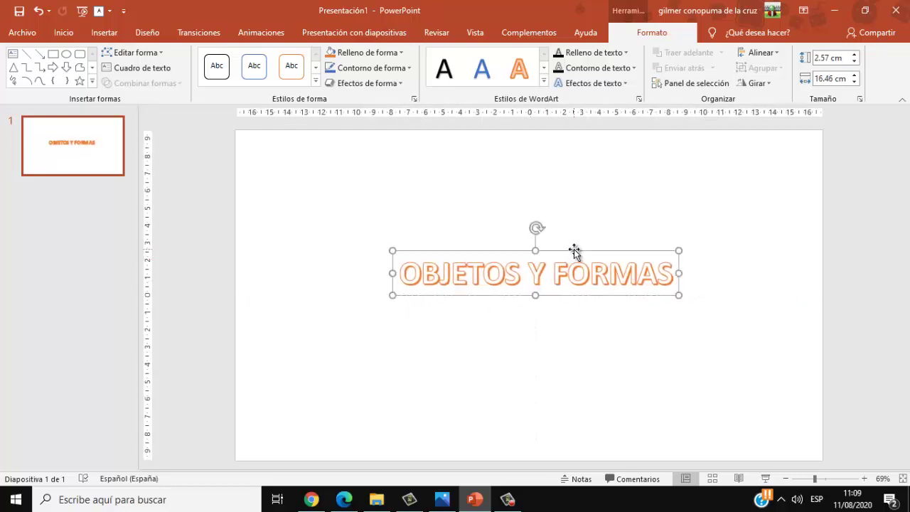
# Enlarge the WordArt font to 66 pt and reposition it on the slide
pyautogui.click(65, 33)
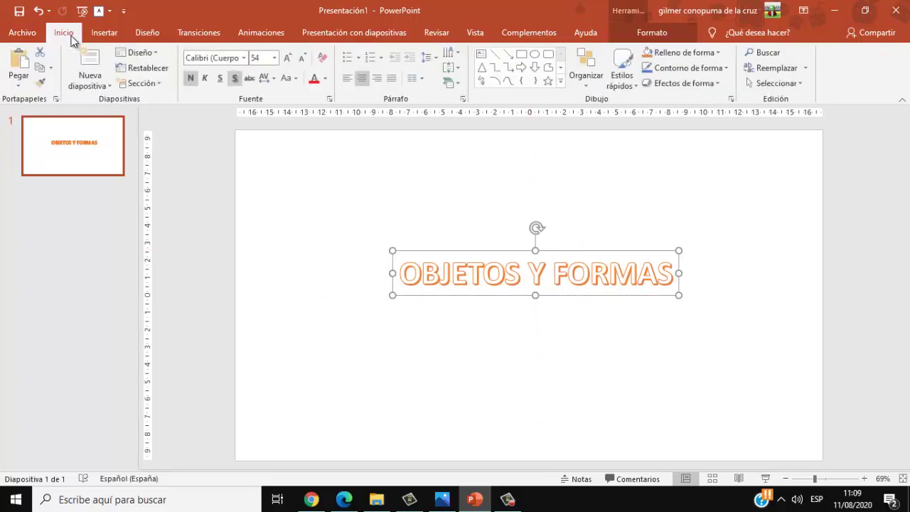
pyautogui.click(288, 58)
pyautogui.click(288, 58)
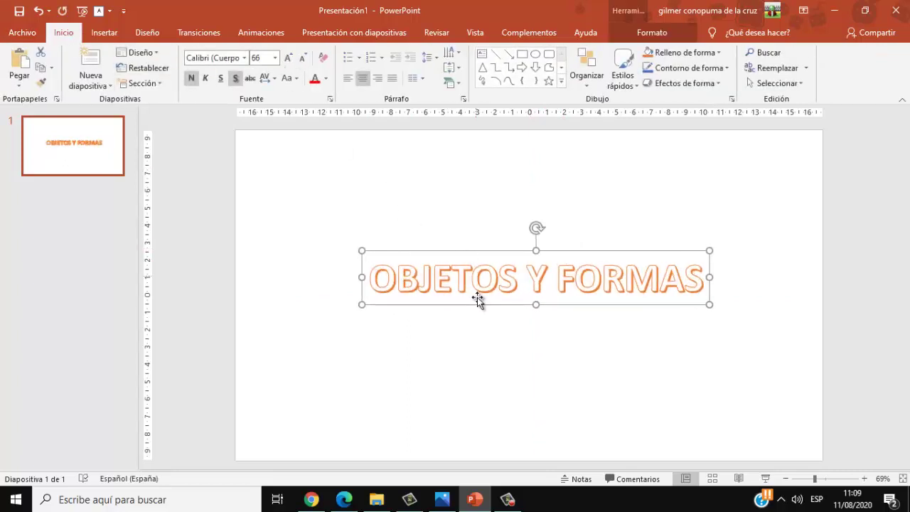
pyautogui.moveTo(480, 305); pyautogui.dragTo(501, 310)
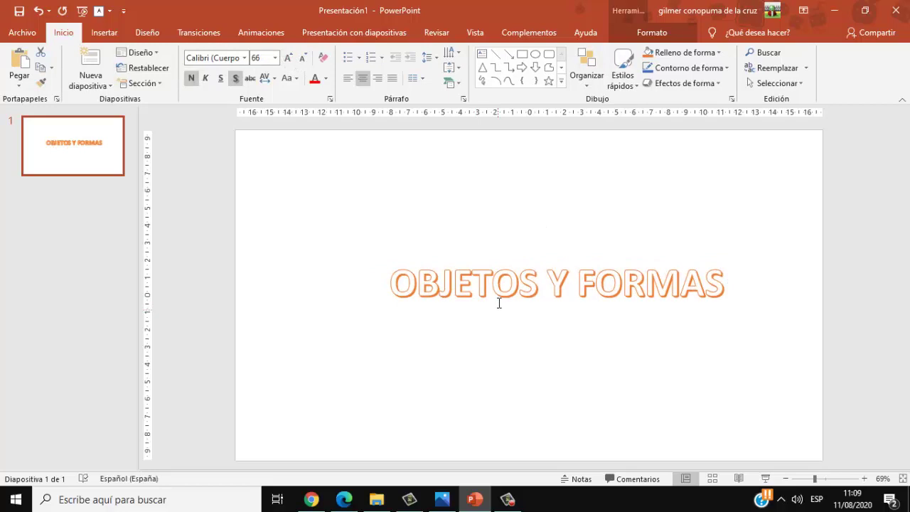
# Give the WordArt text a blue glow effect and nudge it slightly left
pyautogui.click(652, 32)
pyautogui.click(605, 82)
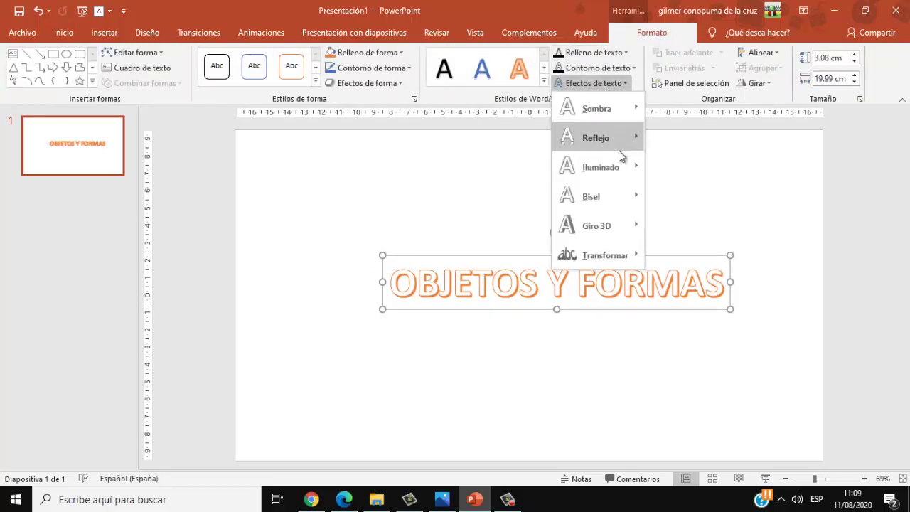
pyautogui.moveTo(601, 167)
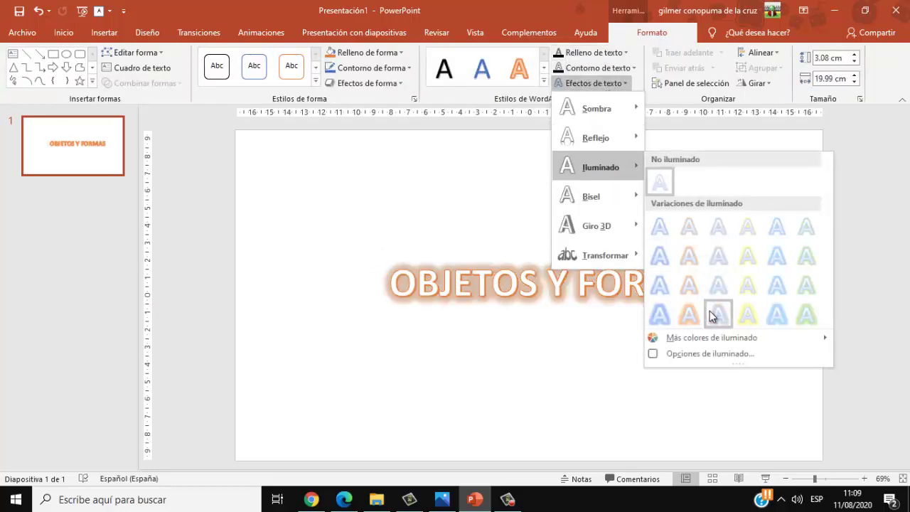
pyautogui.click(660, 315)
pyautogui.moveTo(601, 308); pyautogui.dragTo(595, 307)
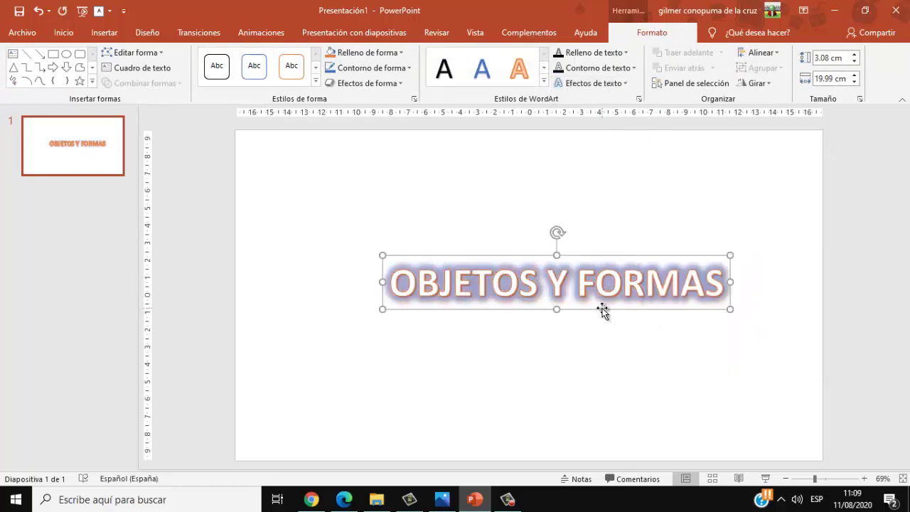
pyautogui.click(554, 183)
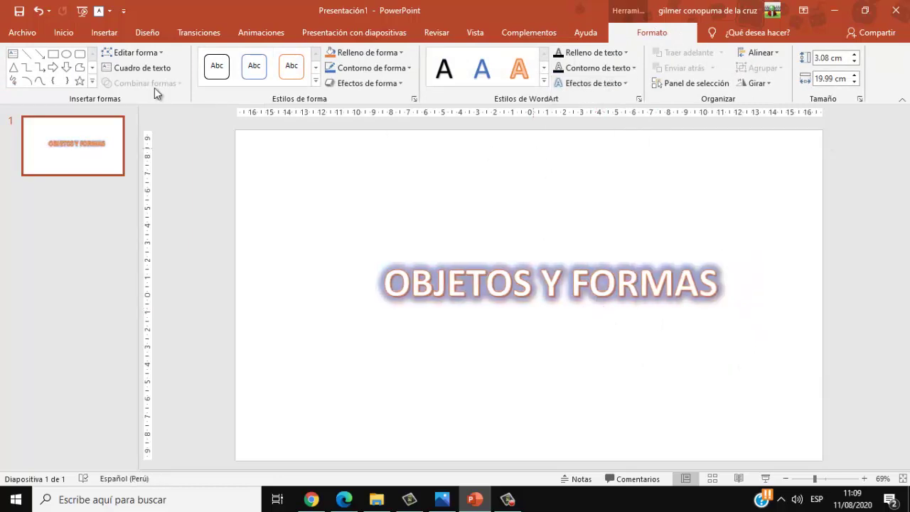
pyautogui.click(100, 33)
# Draw a five-point star in the slide's top-left corner and fill it orange-yellow
pyautogui.click(240, 88)
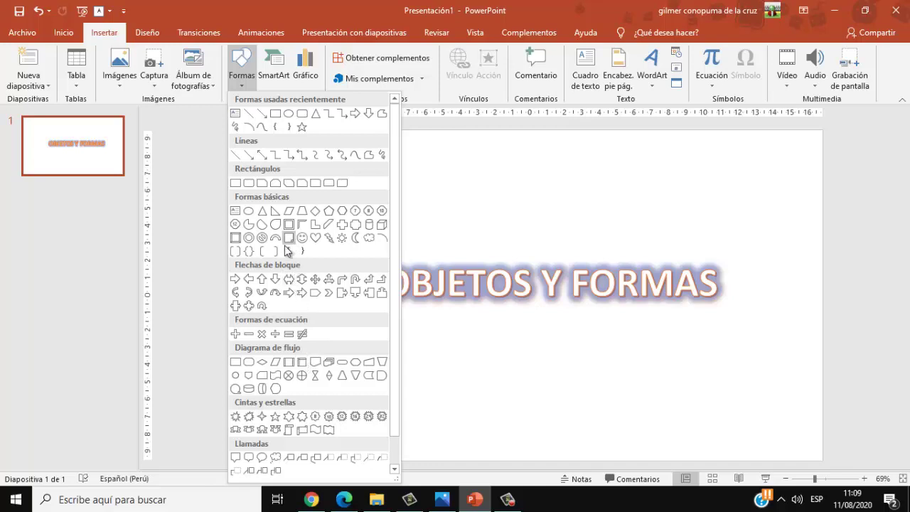
pyautogui.click(277, 416)
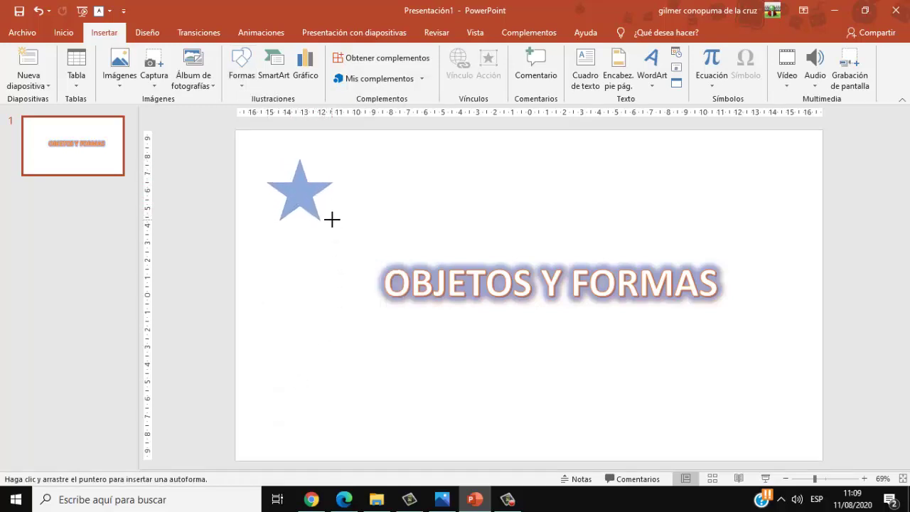
pyautogui.moveTo(291, 195); pyautogui.dragTo(336, 220)
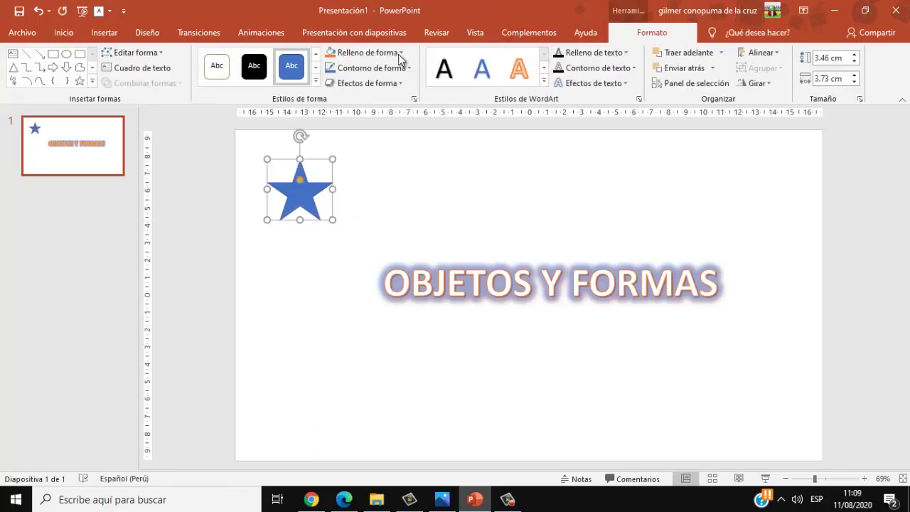
pyautogui.click(400, 54)
pyautogui.click(351, 156)
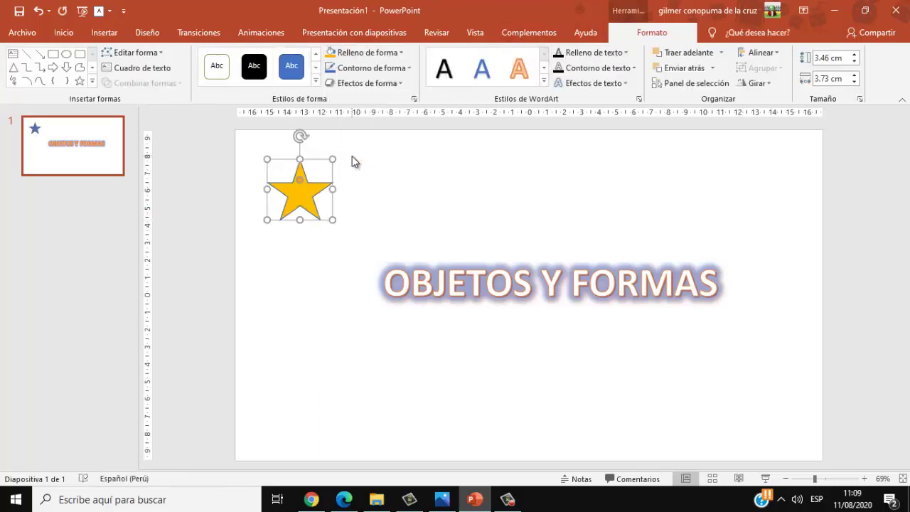
pyautogui.moveTo(315, 192)
pyautogui.mouseDown()
pyautogui.moveTo(760, 209)
pyautogui.moveTo(757, 167)
pyautogui.moveTo(747, 421)
pyautogui.moveTo(381, 417)
pyautogui.moveTo(315, 173)
pyautogui.moveTo(297, 181)
pyautogui.mouseUp()
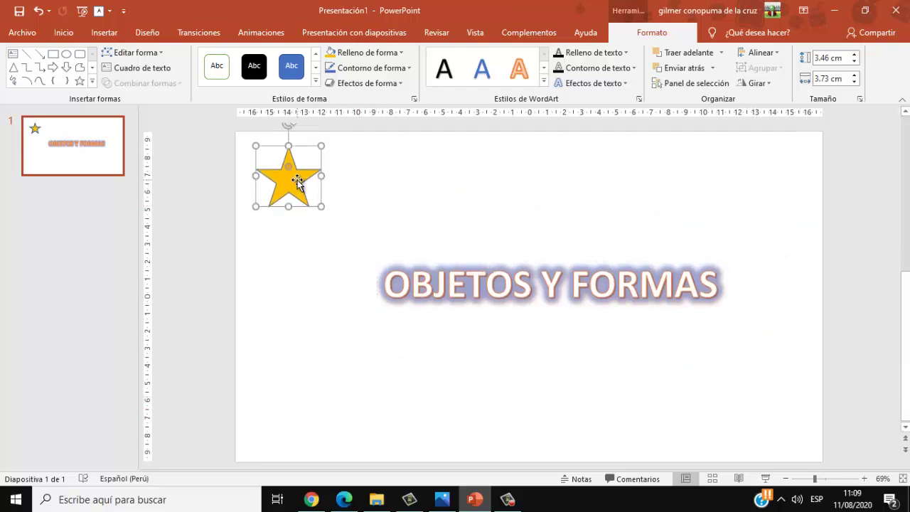
# Show the keyboard reference picture teclado-espac3b1ol-base.jpg in Photos
pyautogui.click(442, 499)
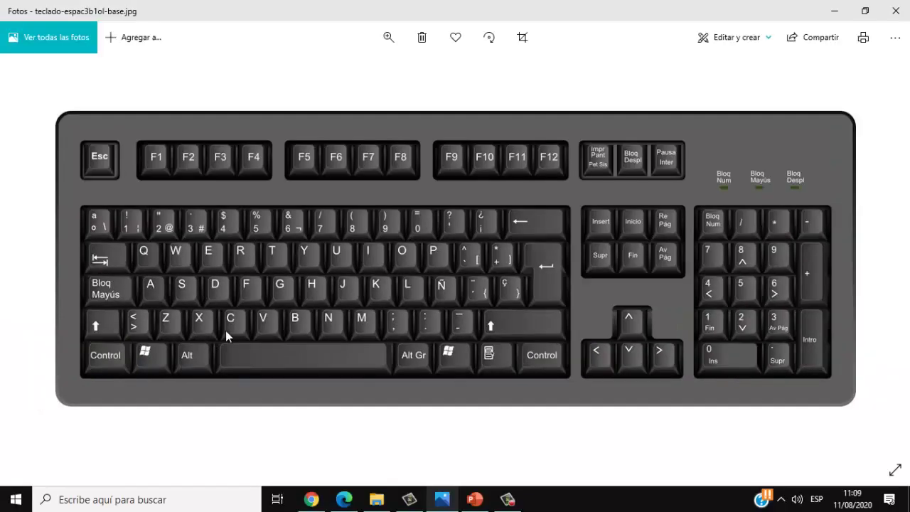
# Back in PowerPoint, drag star copies into the remaining corners so all four corners have a star
pyautogui.click(834, 11)
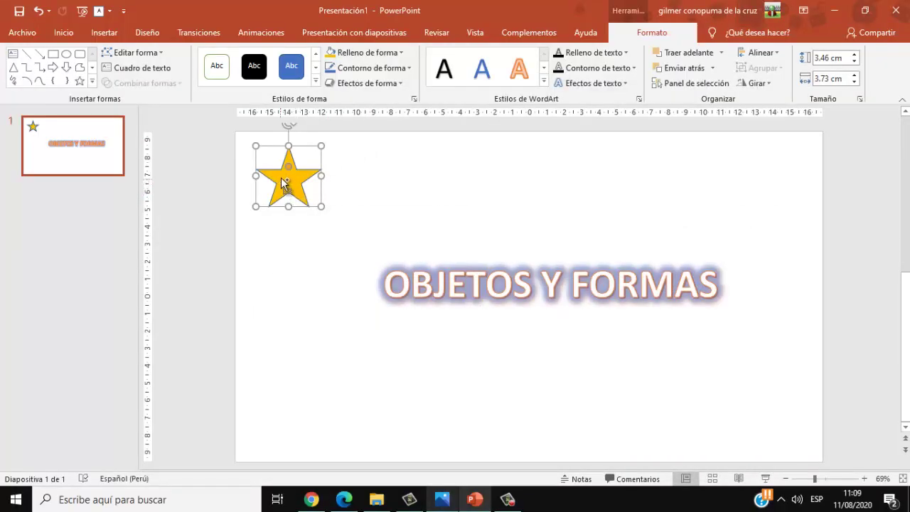
pyautogui.moveTo(288, 183); pyautogui.dragTo(777, 184)
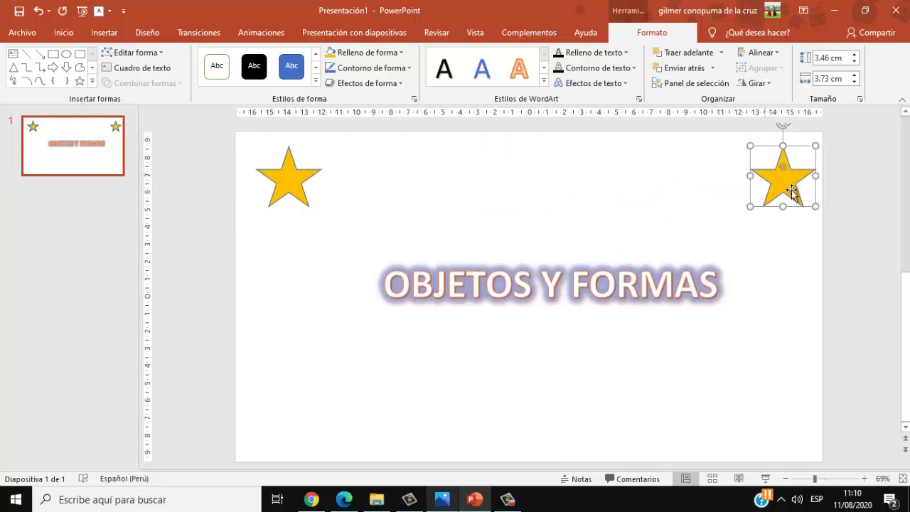
pyautogui.moveTo(791, 187)
pyautogui.mouseDown()
pyautogui.moveTo(786, 423)
pyautogui.moveTo(296, 435)
pyautogui.mouseUp()
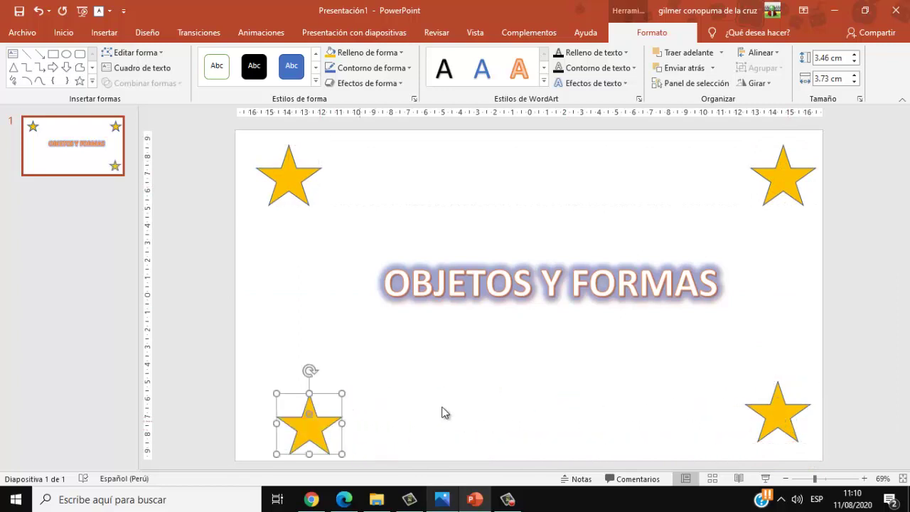
pyautogui.click(569, 348)
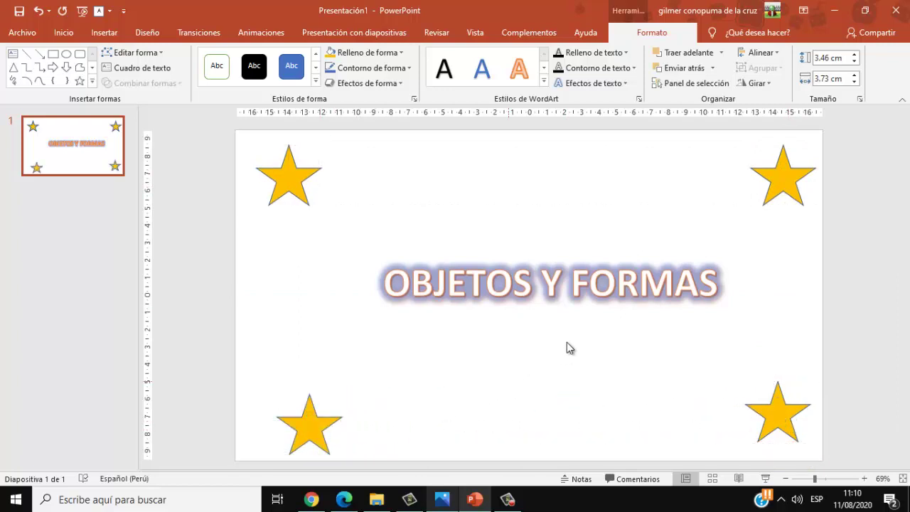
# Add blue WordArt of the author's name below the title and raise the OBJETOS Y FORMAS title slightly
pyautogui.click(104, 32)
pyautogui.click(651, 67)
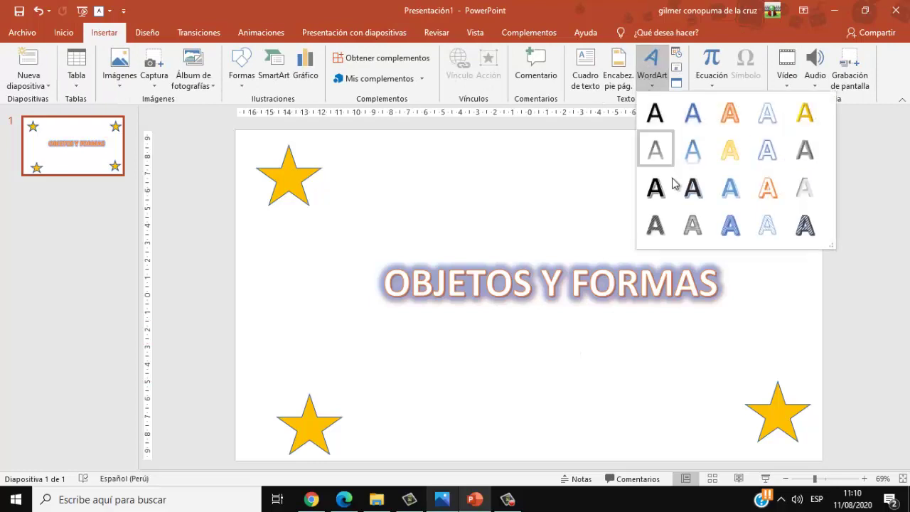
pyautogui.click(736, 189)
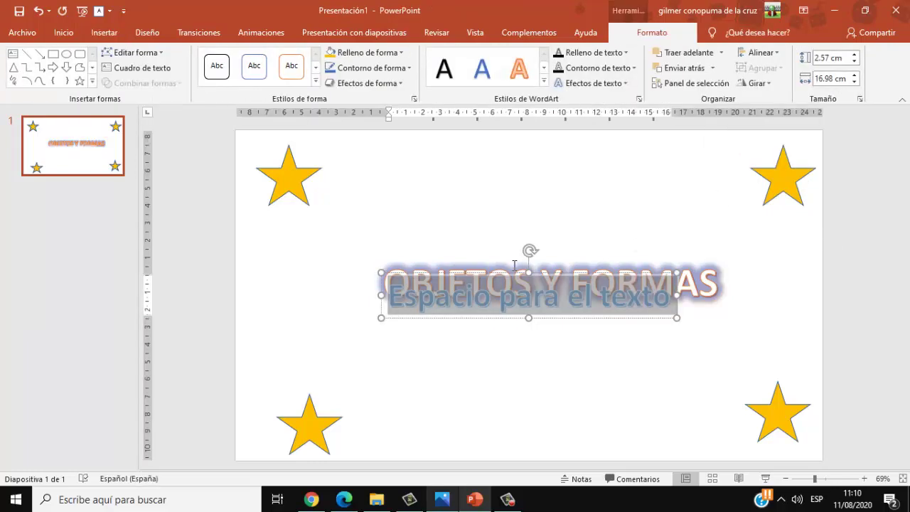
pyautogui.write('GILMER')
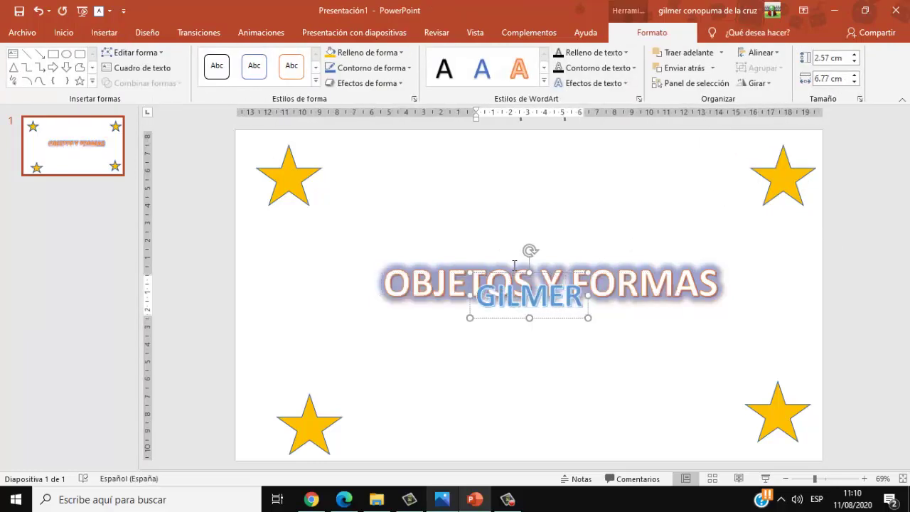
pyautogui.write(' CONOP')
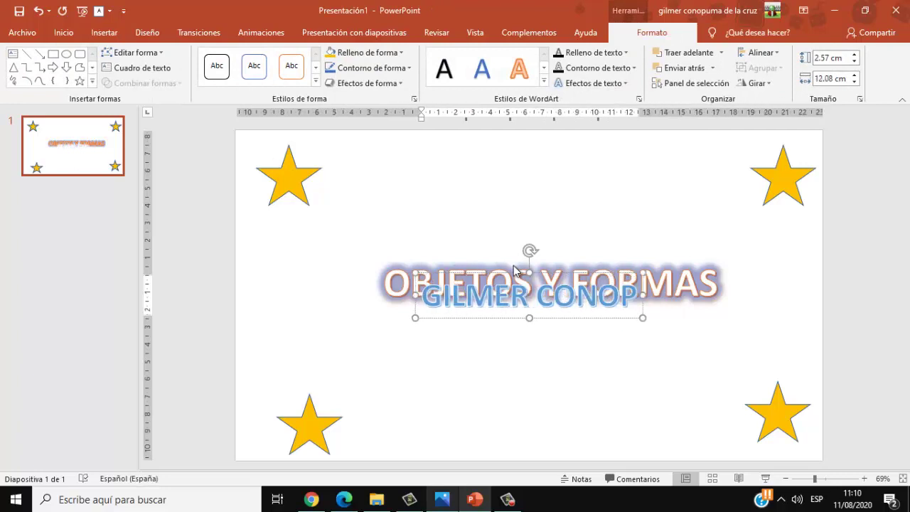
pyautogui.write('UMA')
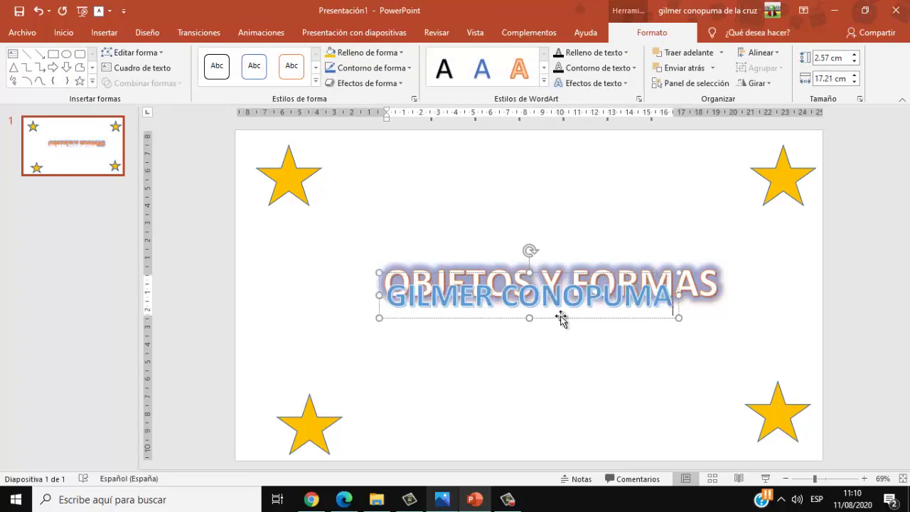
pyautogui.moveTo(561, 325); pyautogui.dragTo(570, 390)
pyautogui.click(588, 288)
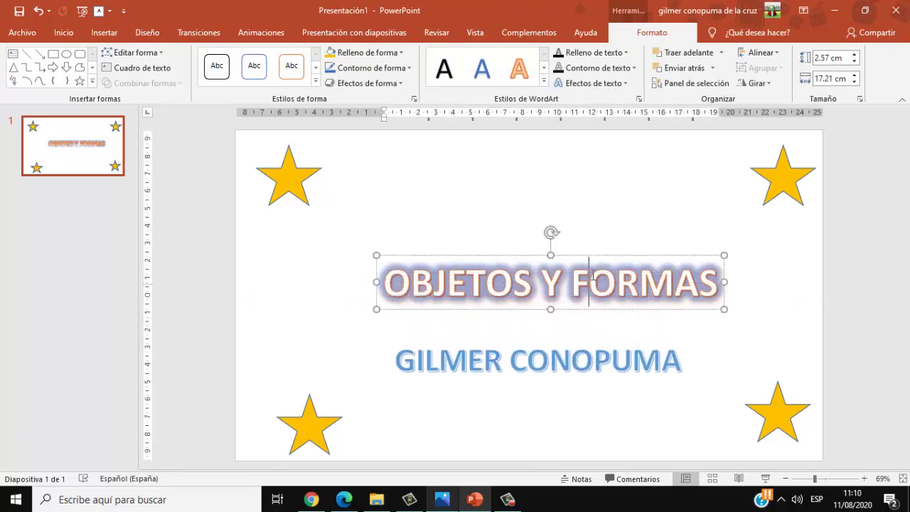
pyautogui.moveTo(585, 254); pyautogui.dragTo(580, 234)
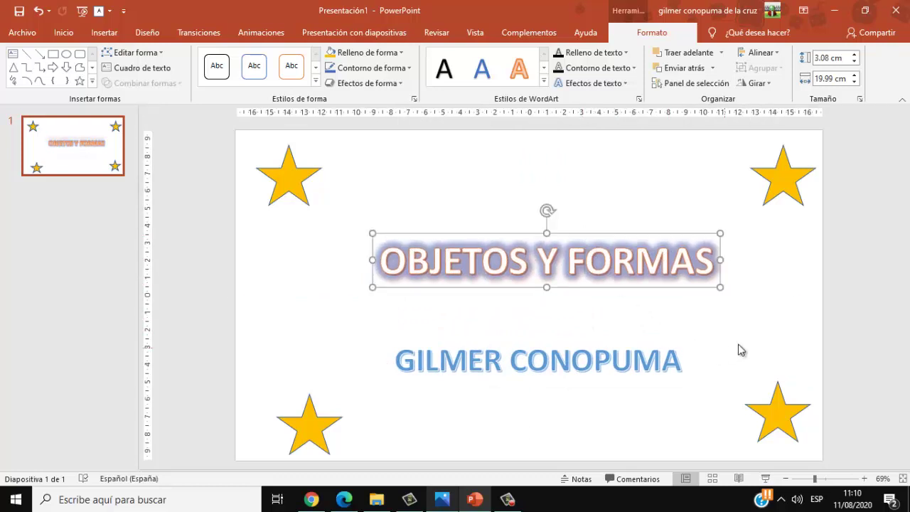
pyautogui.click(774, 340)
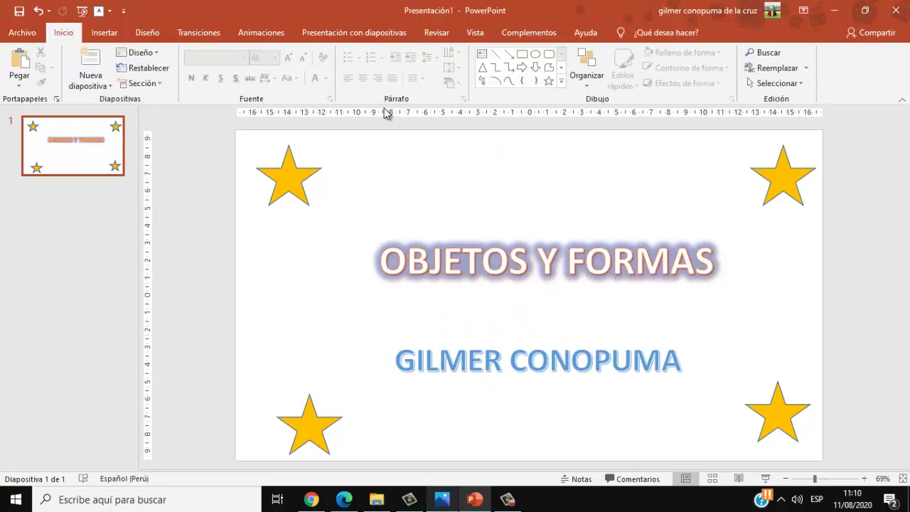
# Add a new blank-layout second slide after slide 1
pyautogui.click(104, 157)
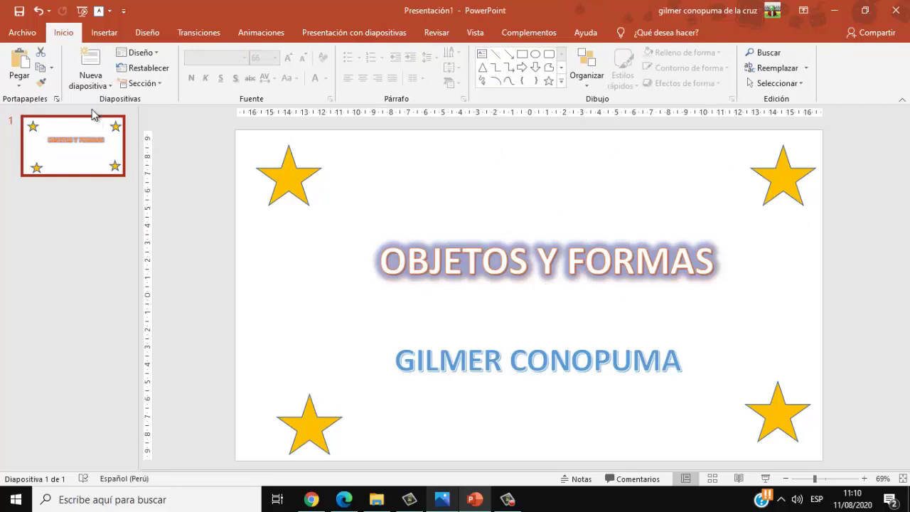
pyautogui.click(90, 83)
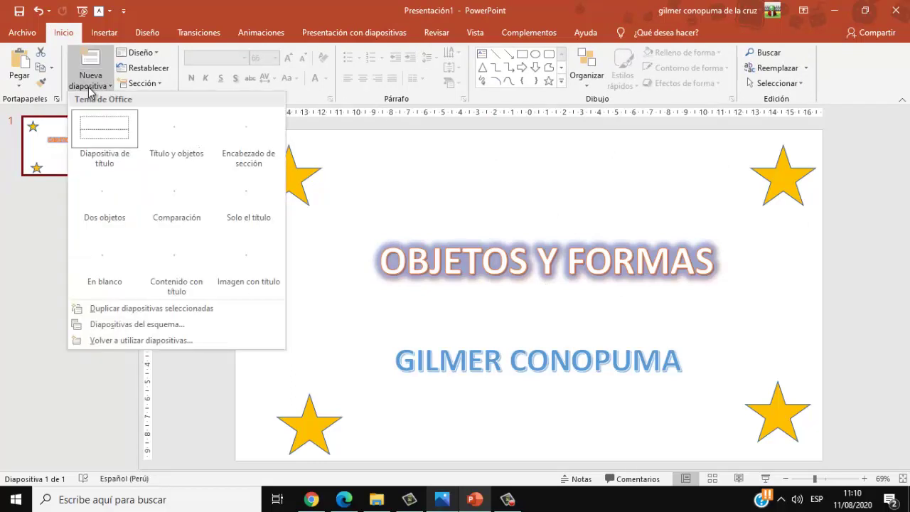
pyautogui.click(114, 256)
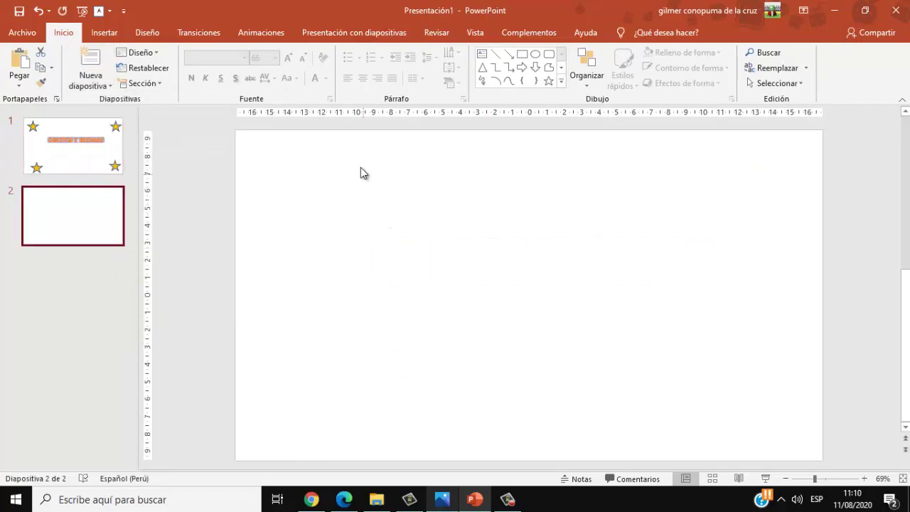
# Select the Arco de bloque shape from the Formas básicas group of the Formas gallery
pyautogui.moveTo(416, 191); pyautogui.dragTo(465, 252)
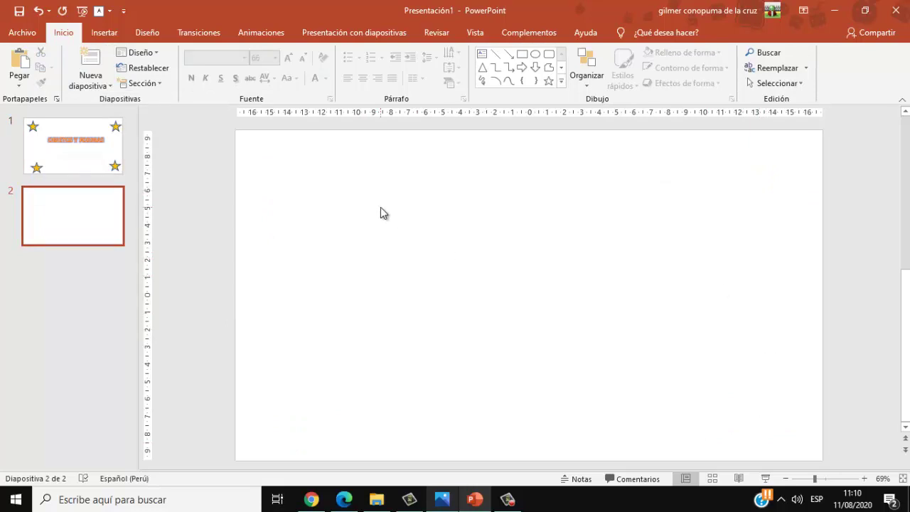
pyautogui.click(104, 34)
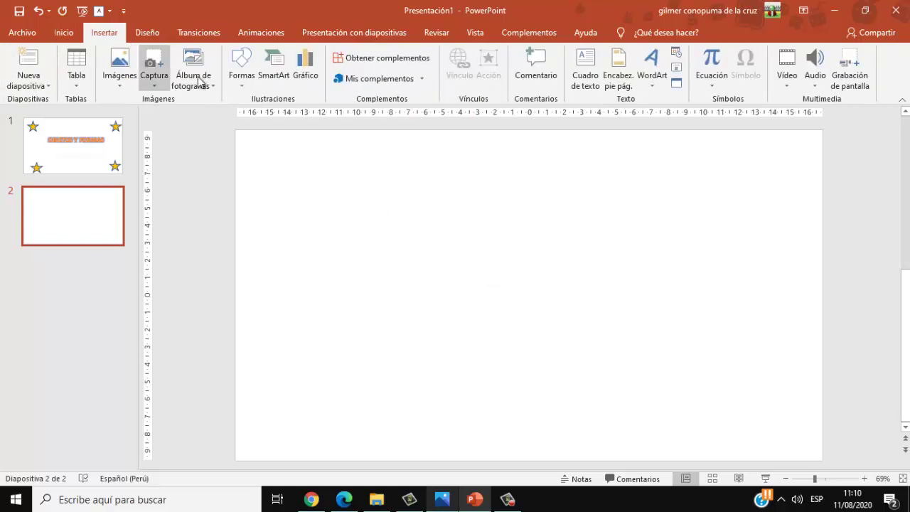
pyautogui.click(240, 85)
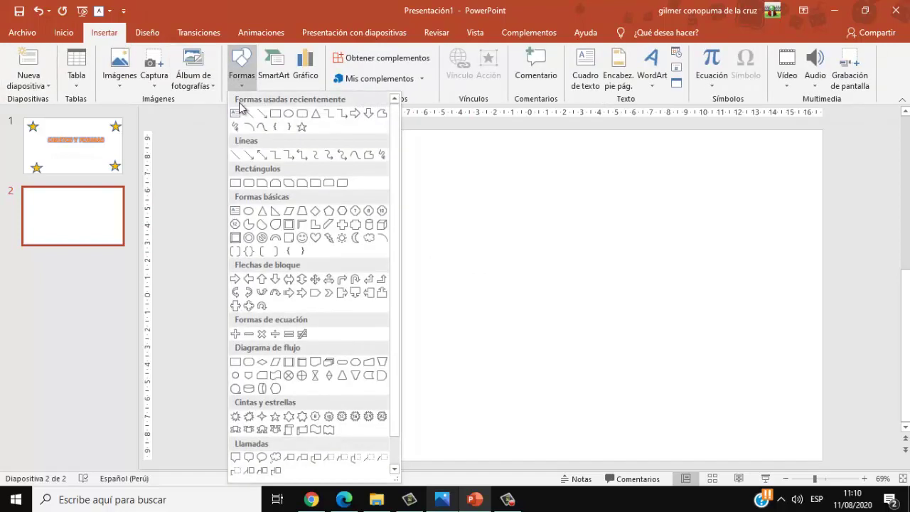
pyautogui.click(277, 238)
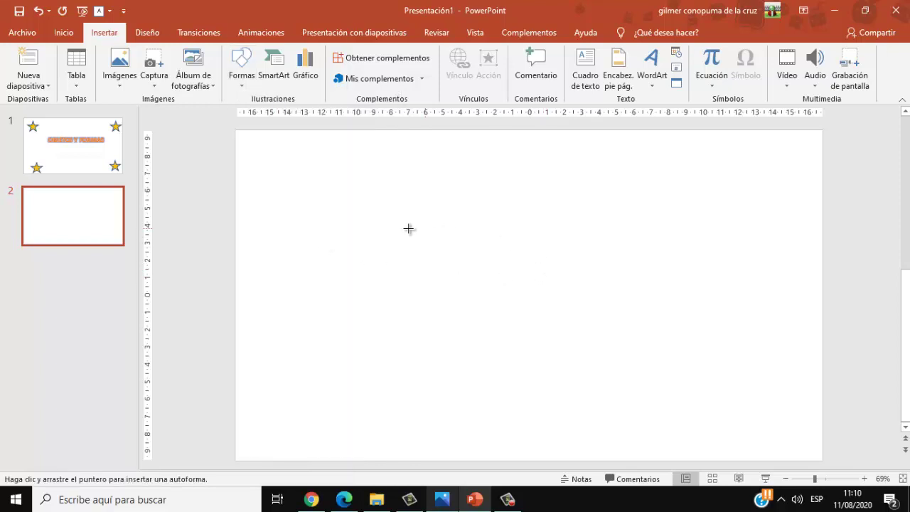
# Draw a blue block arc and stack several copies of it downward
pyautogui.moveTo(409, 228)
pyautogui.mouseDown()
pyautogui.moveTo(603, 342)
pyautogui.moveTo(595, 337)
pyautogui.mouseUp()
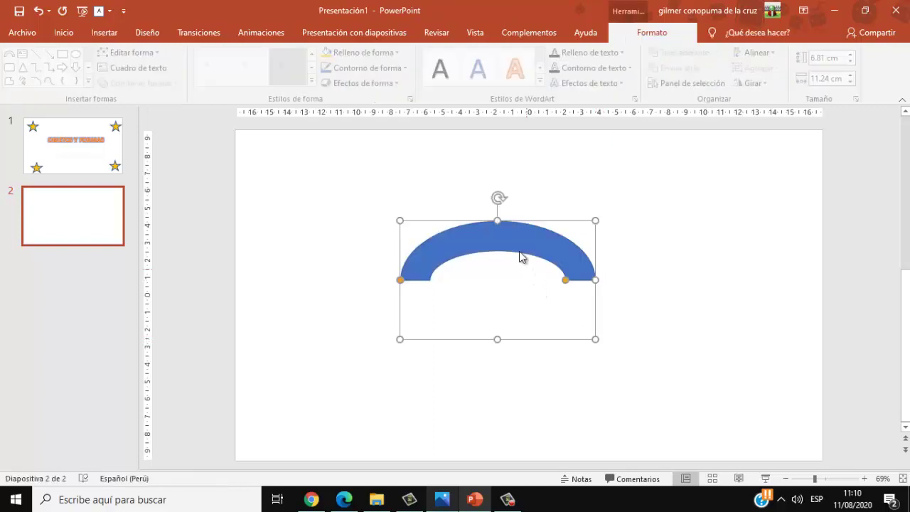
pyautogui.moveTo(515, 248); pyautogui.dragTo(526, 242)
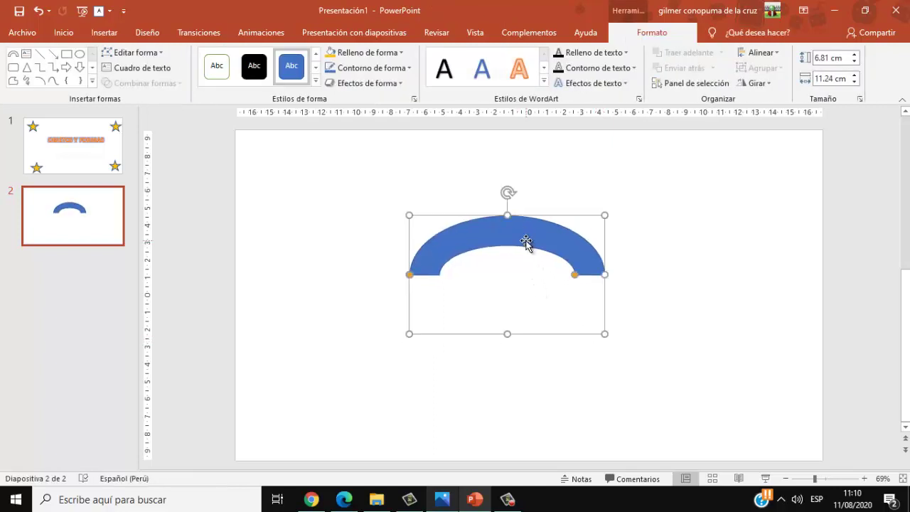
pyautogui.moveTo(527, 245); pyautogui.dragTo(530, 272)
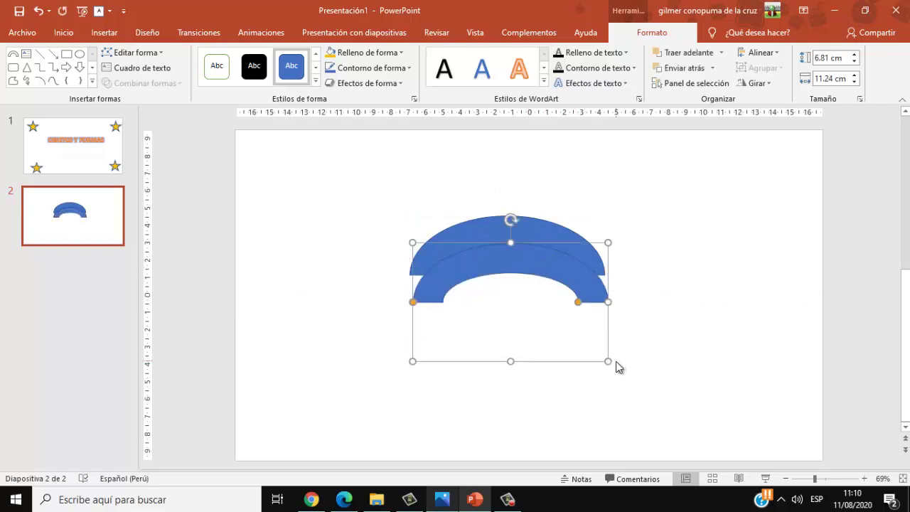
pyautogui.moveTo(608, 360); pyautogui.dragTo(604, 361)
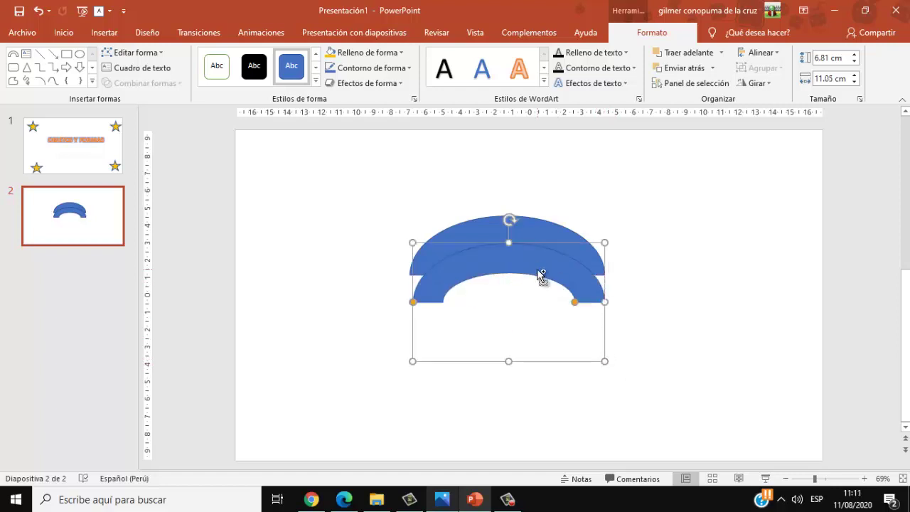
pyautogui.moveTo(540, 276); pyautogui.dragTo(540, 297)
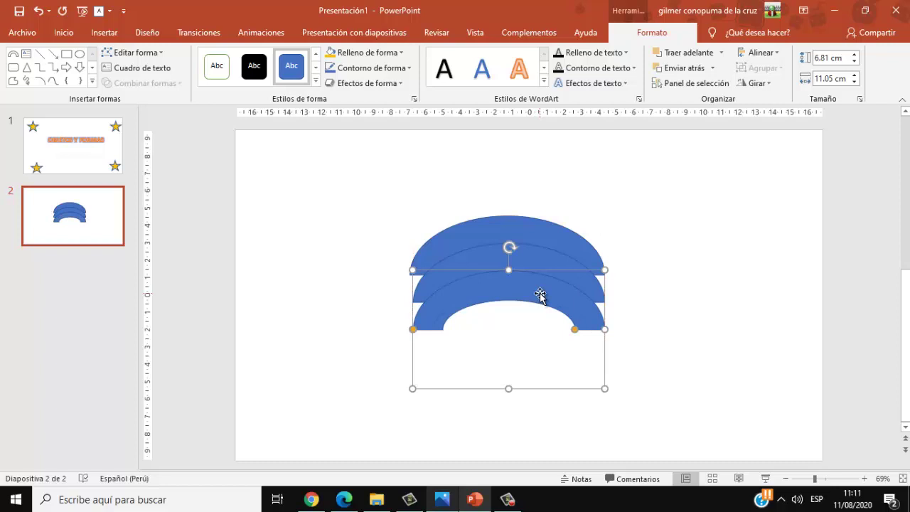
pyautogui.moveTo(540, 293); pyautogui.dragTo(547, 355)
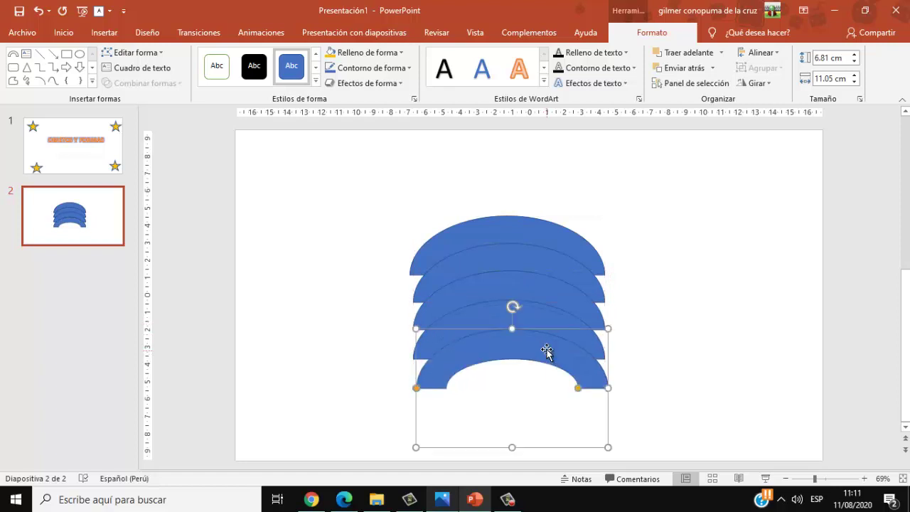
# Narrow the lower arc copies to 10.51 cm and align them into a layered arch
pyautogui.click(604, 320)
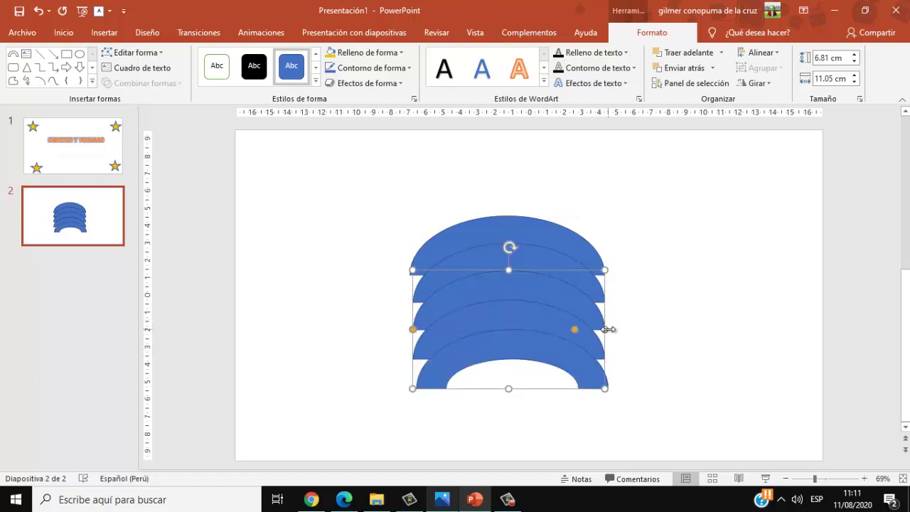
pyautogui.moveTo(607, 329); pyautogui.dragTo(595, 329)
pyautogui.moveTo(541, 298); pyautogui.dragTo(545, 293)
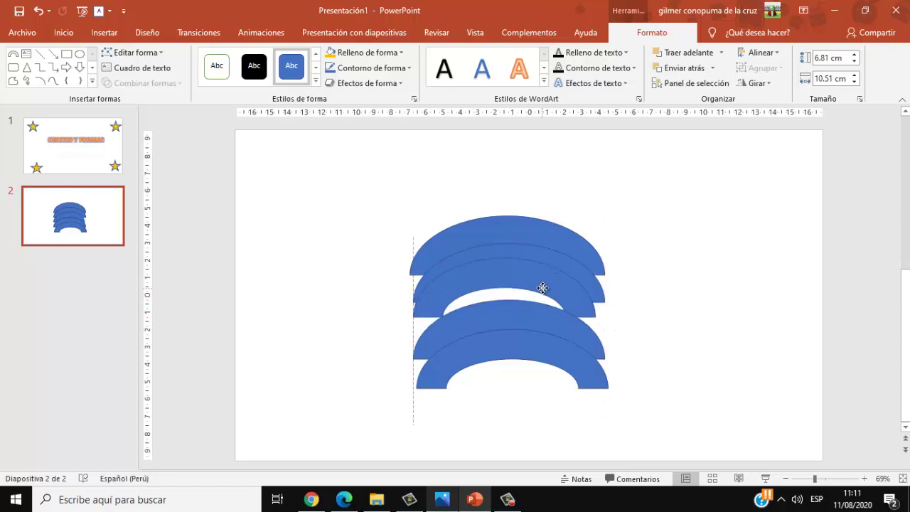
pyautogui.click(556, 327)
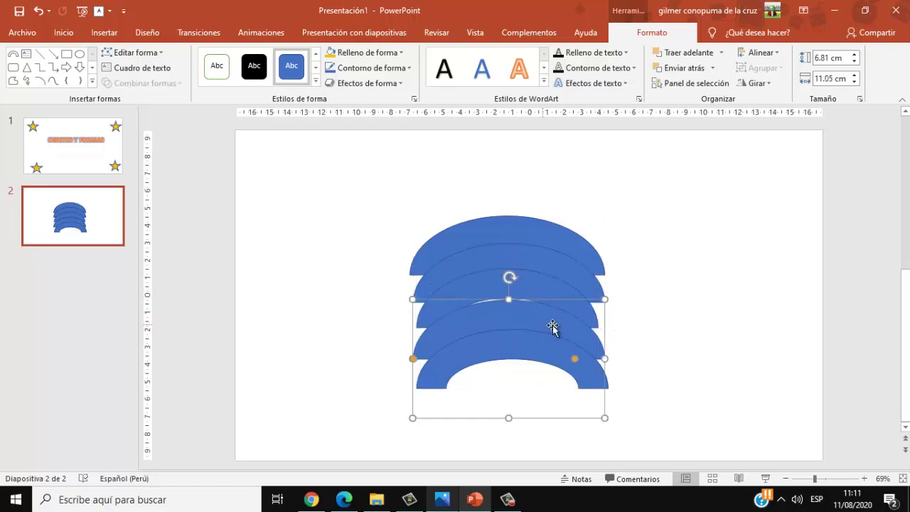
pyautogui.moveTo(607, 358); pyautogui.dragTo(595, 359)
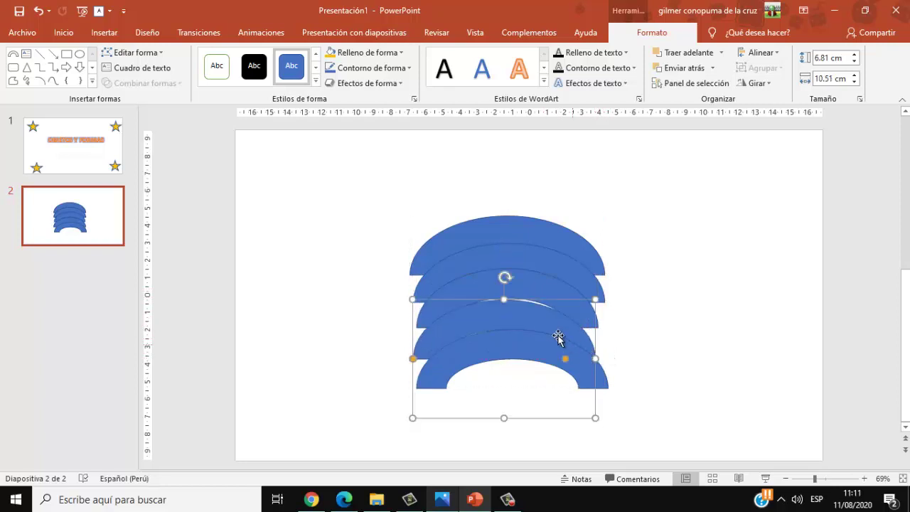
pyautogui.moveTo(538, 324); pyautogui.dragTo(543, 321)
pyautogui.click(594, 380)
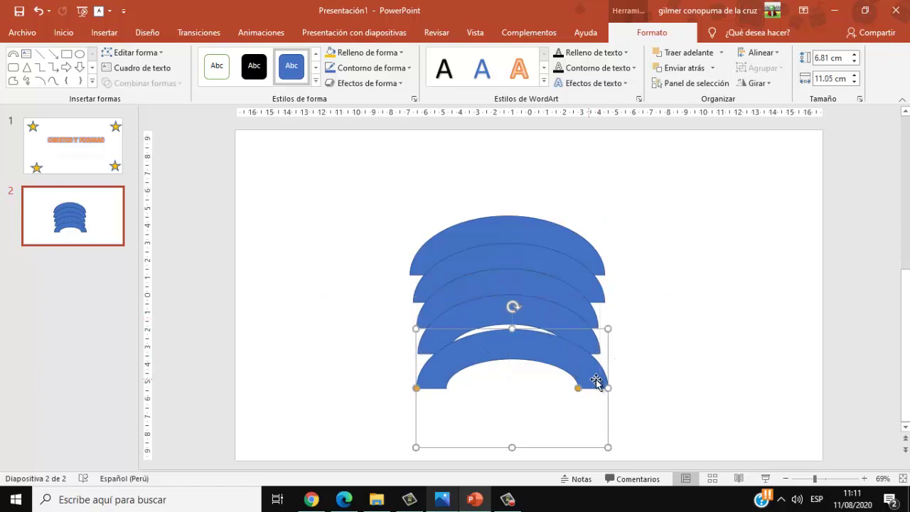
pyautogui.moveTo(601, 386); pyautogui.dragTo(556, 347)
pyautogui.click(682, 288)
# Fill the top, middle and bottom arcs yellow so the stack alternates yellow and blue
pyautogui.click(557, 244)
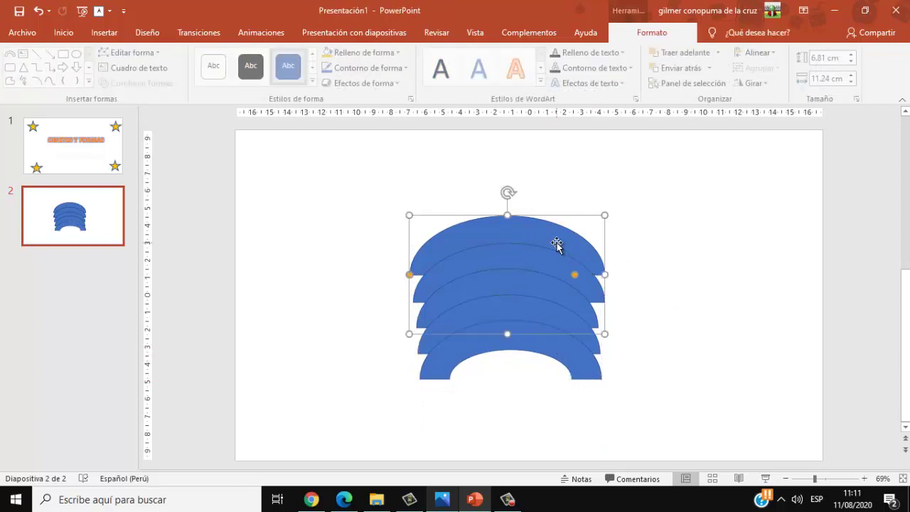
pyautogui.click(333, 54)
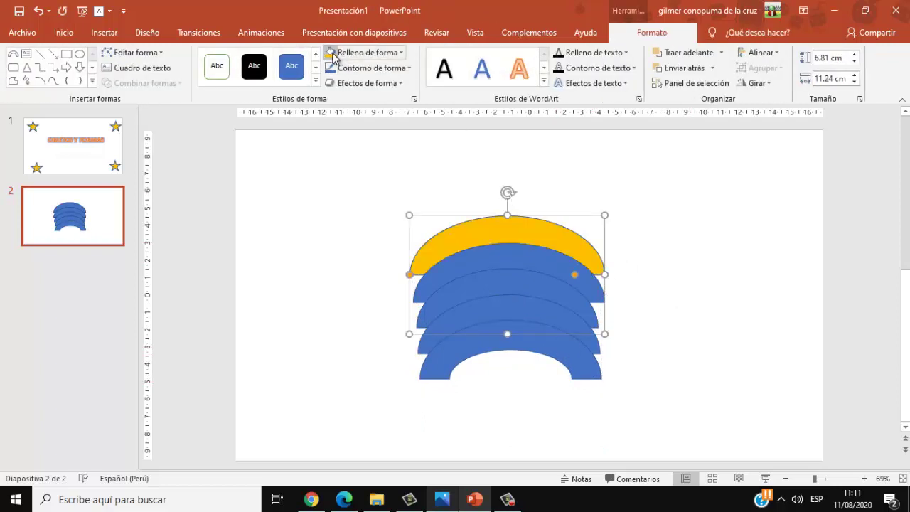
pyautogui.click(622, 285)
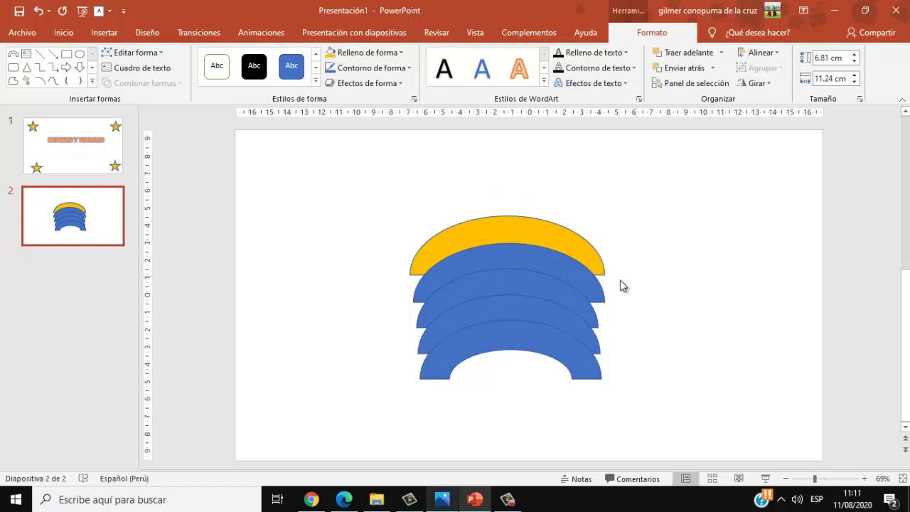
pyautogui.click(552, 278)
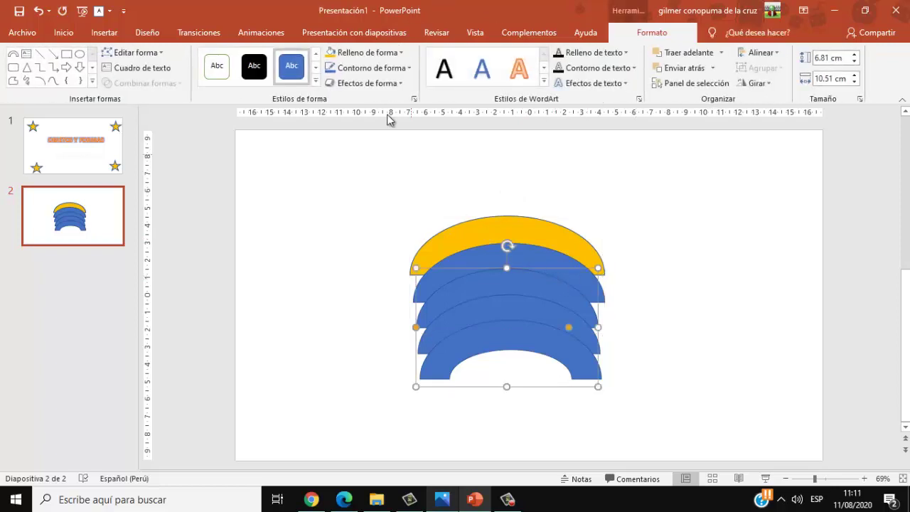
pyautogui.click(330, 53)
pyautogui.click(540, 344)
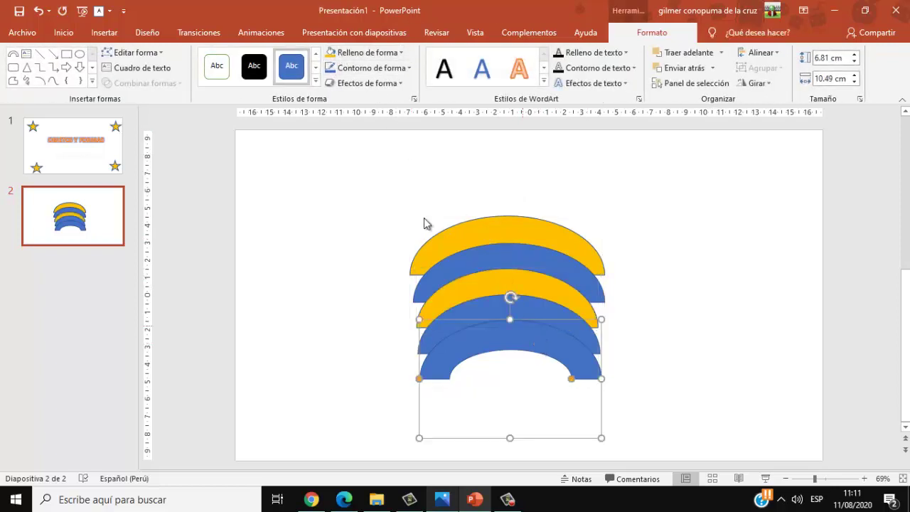
pyautogui.click(330, 53)
pyautogui.click(676, 329)
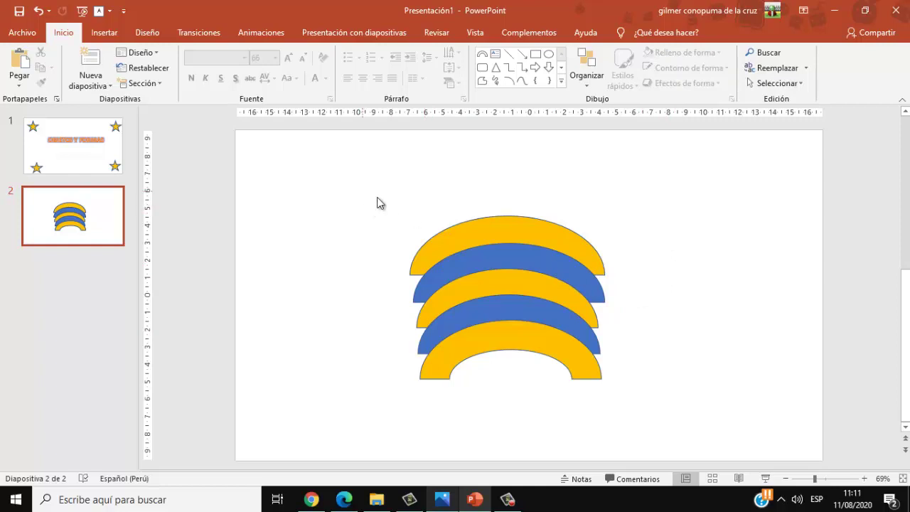
# Marquee-select all five arcs and group them into one object
pyautogui.moveTo(362, 190)
pyautogui.mouseDown()
pyautogui.moveTo(665, 438)
pyautogui.moveTo(728, 380)
pyautogui.mouseUp()
pyautogui.click(375, 220)
pyautogui.moveTo(361, 186); pyautogui.dragTo(665, 410)
pyautogui.click(652, 34)
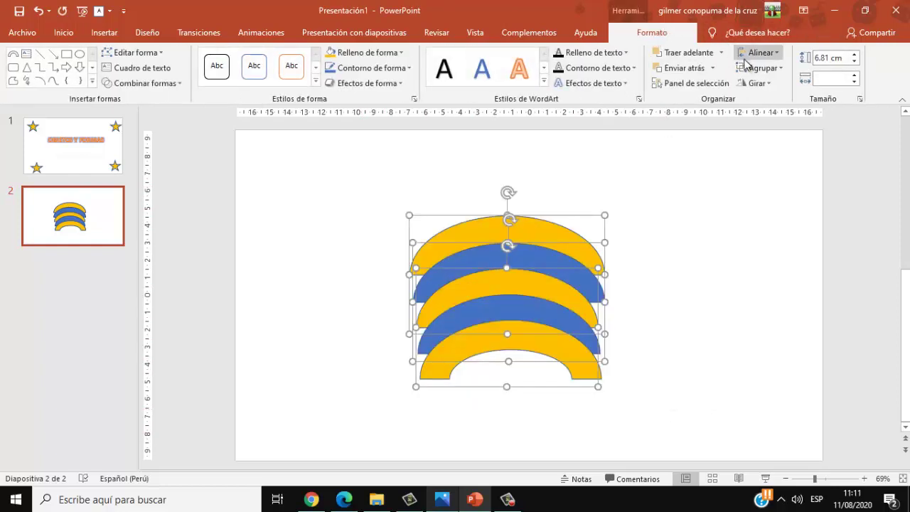
pyautogui.click(776, 69)
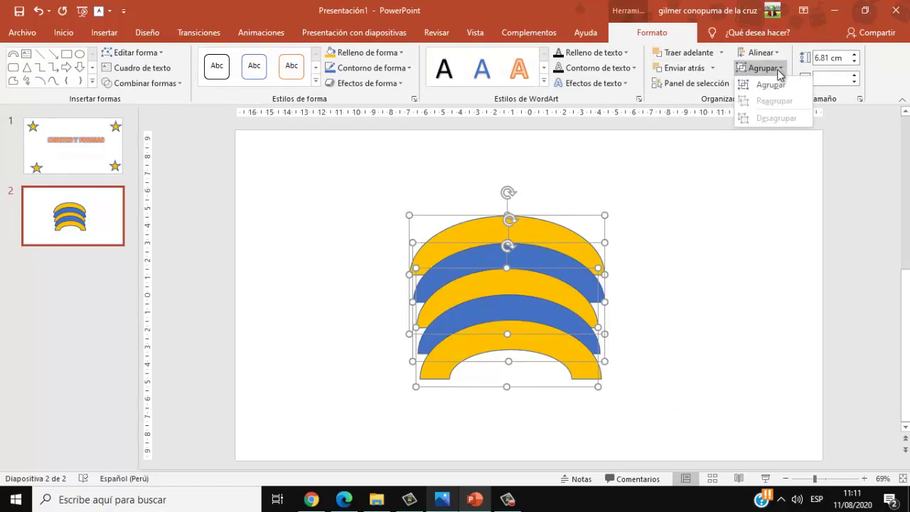
pyautogui.click(774, 86)
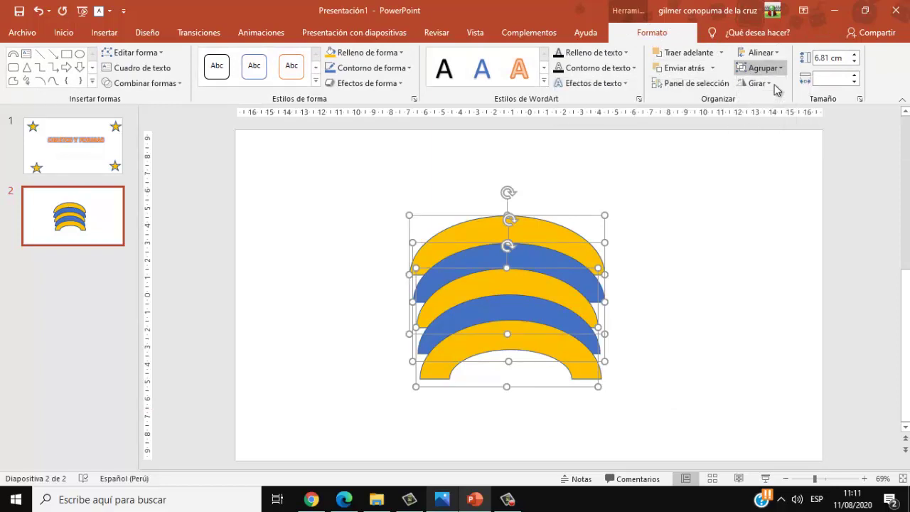
# Undo a misplaced move, regroup the arcs, and drag the group to the upper right
pyautogui.moveTo(512, 255); pyautogui.dragTo(534, 268)
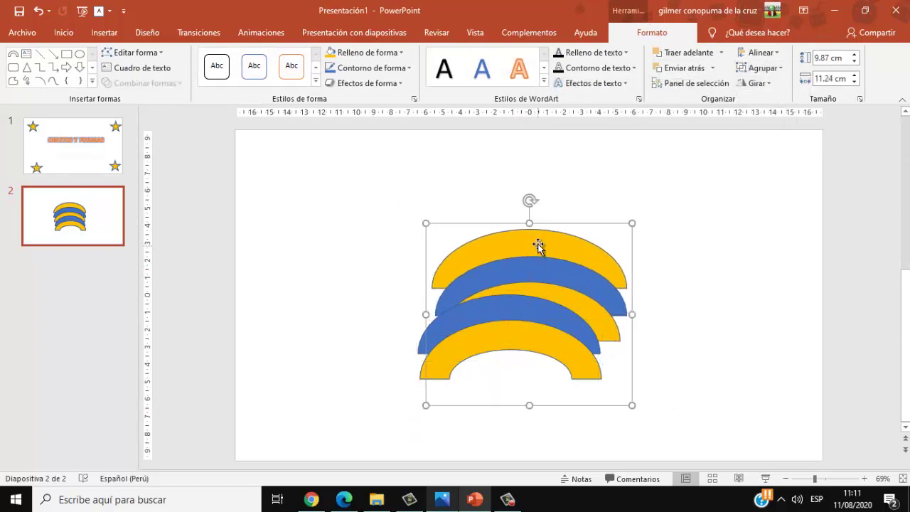
pyautogui.click(41, 12)
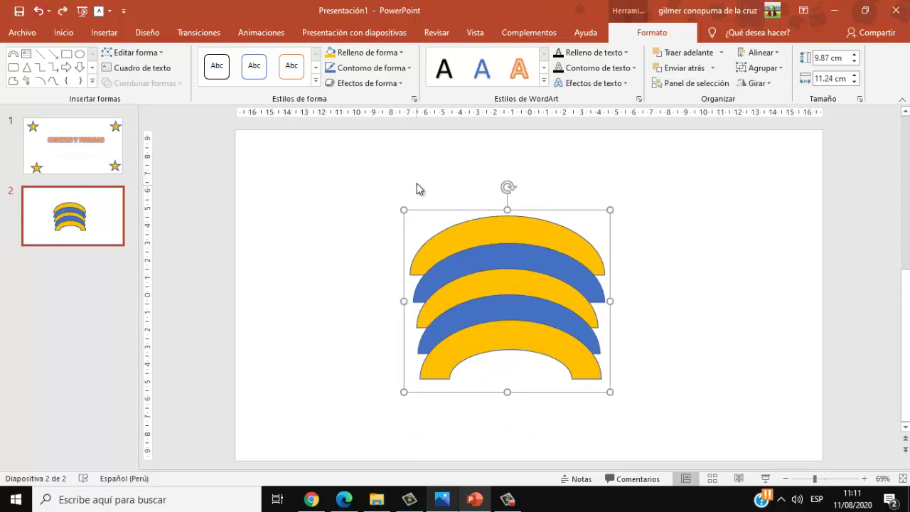
pyautogui.moveTo(346, 159)
pyautogui.mouseDown()
pyautogui.moveTo(587, 371)
pyautogui.moveTo(715, 451)
pyautogui.mouseUp()
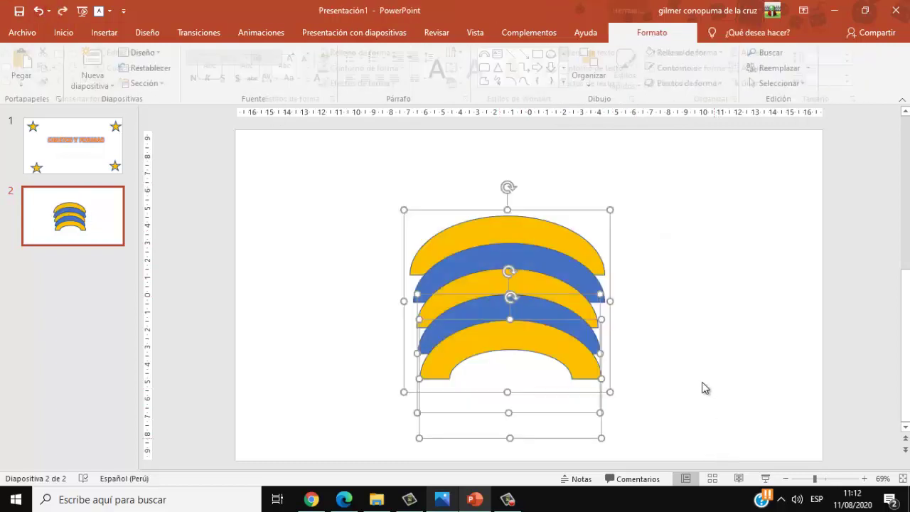
pyautogui.click(779, 68)
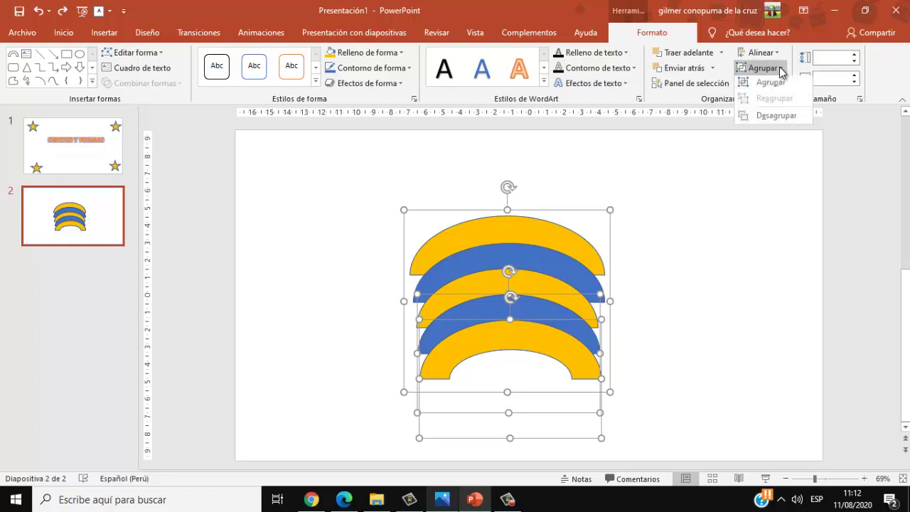
pyautogui.click(782, 82)
pyautogui.moveTo(560, 236)
pyautogui.mouseDown()
pyautogui.moveTo(582, 211)
pyautogui.moveTo(548, 252)
pyautogui.moveTo(743, 211)
pyautogui.mouseUp()
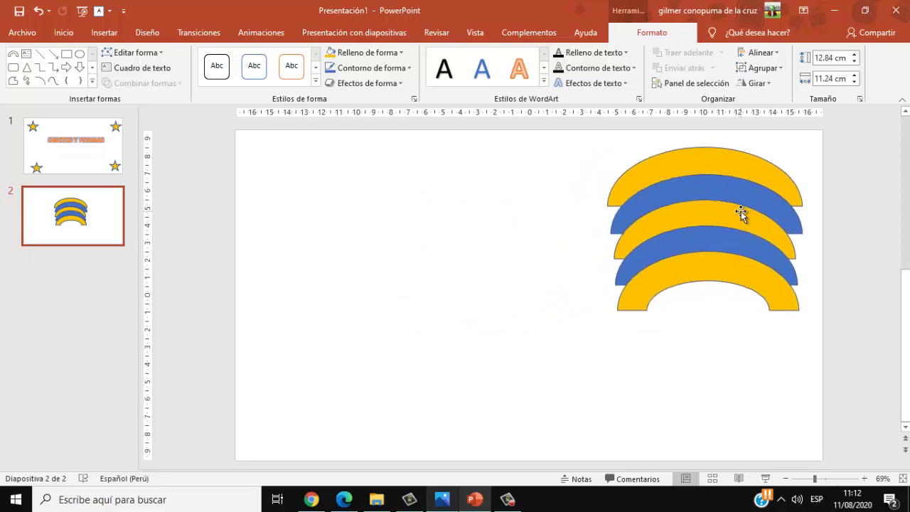
# Draw a 9.15 × 9.28 cm blue chord on the left of the slide beside the arcs
pyautogui.click(373, 273)
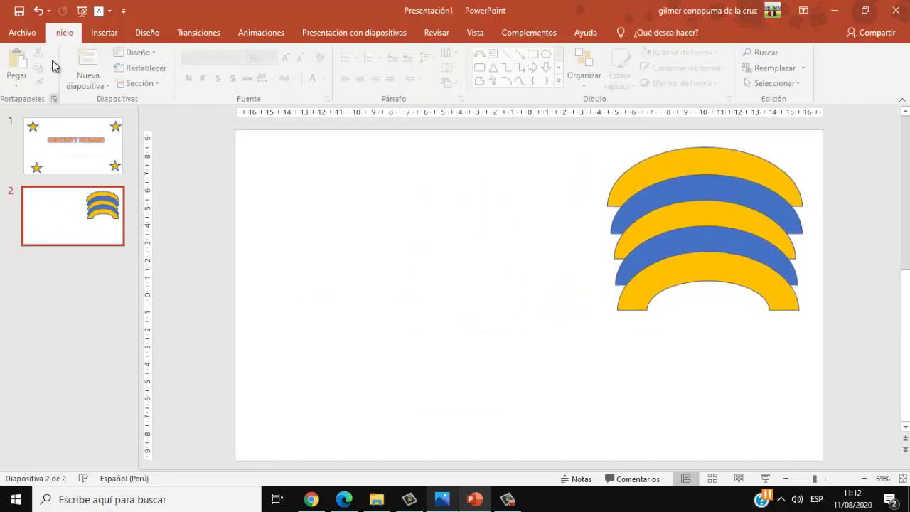
pyautogui.click(104, 33)
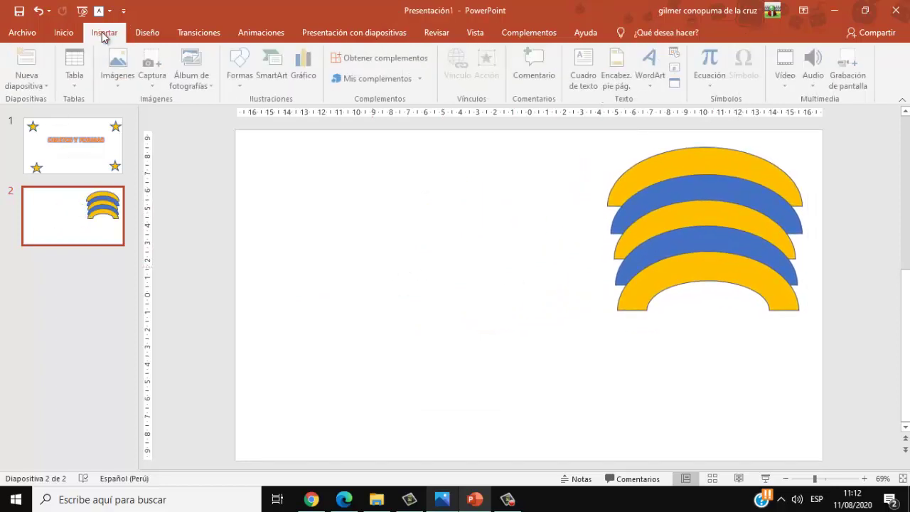
pyautogui.click(248, 86)
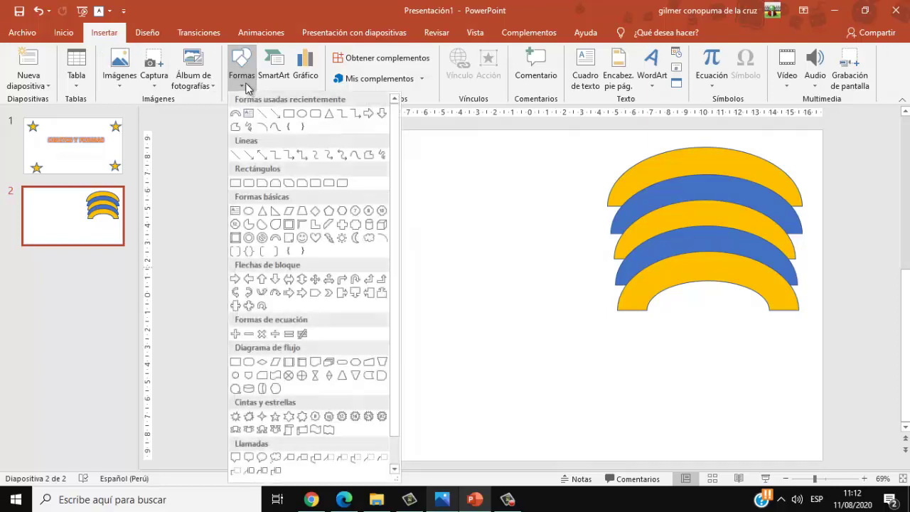
pyautogui.click(264, 229)
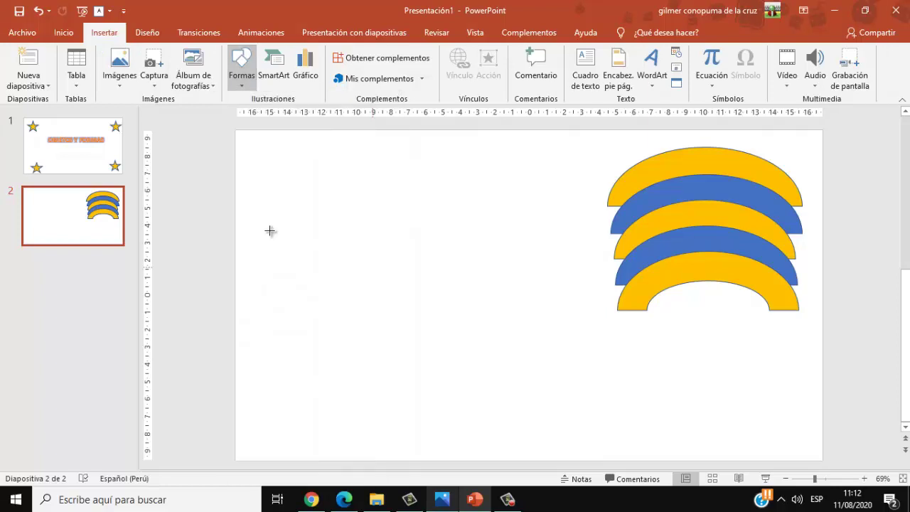
pyautogui.moveTo(344, 206)
pyautogui.mouseDown()
pyautogui.moveTo(461, 339)
pyautogui.moveTo(504, 365)
pyautogui.mouseUp()
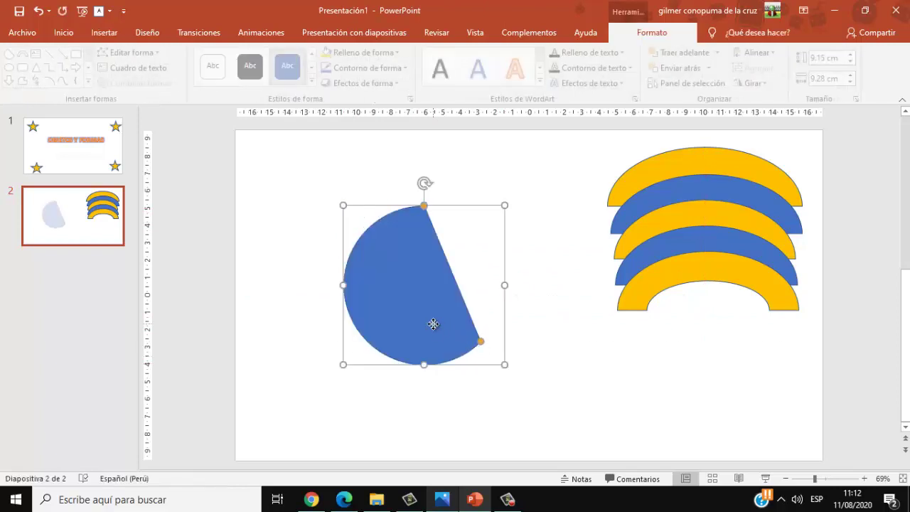
pyautogui.moveTo(432, 321); pyautogui.dragTo(443, 319)
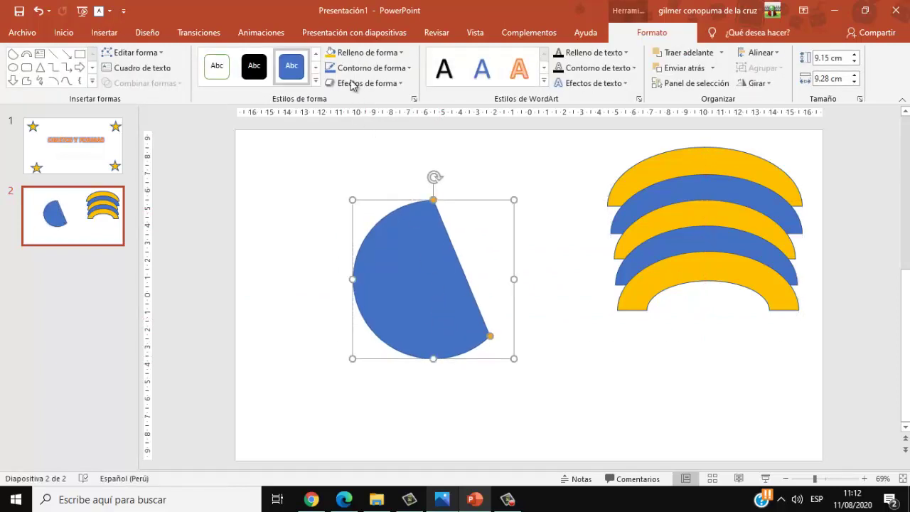
pyautogui.moveTo(416, 320); pyautogui.dragTo(412, 324)
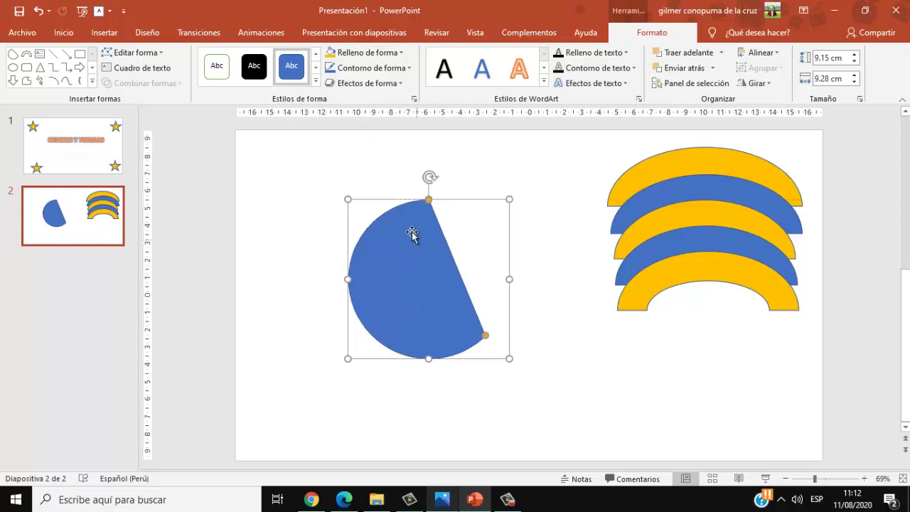
# Draw a small sun on the blue chord and fill it yellow
pyautogui.click(104, 32)
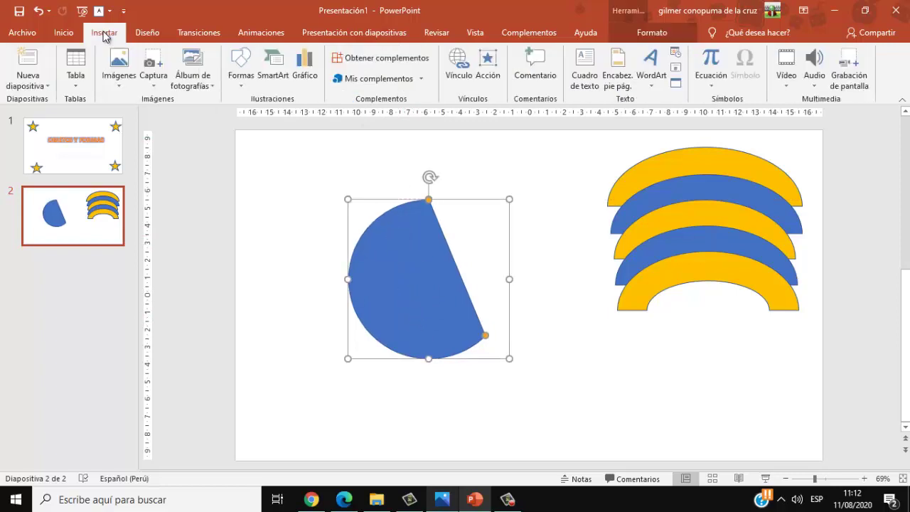
pyautogui.click(238, 78)
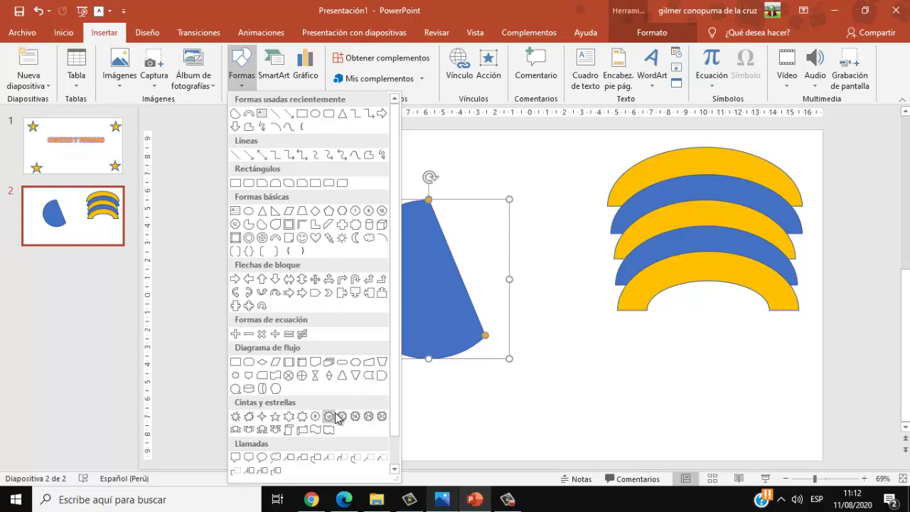
pyautogui.click(348, 237)
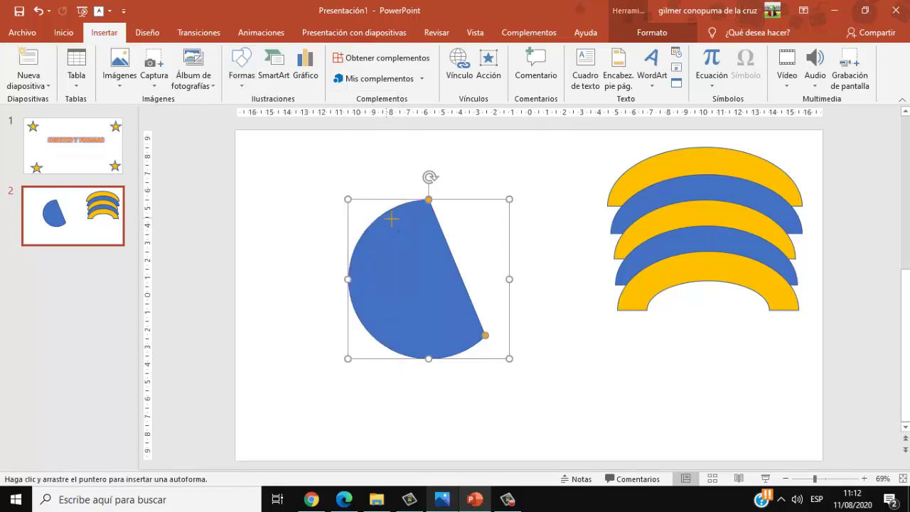
pyautogui.moveTo(428, 251); pyautogui.dragTo(385, 209)
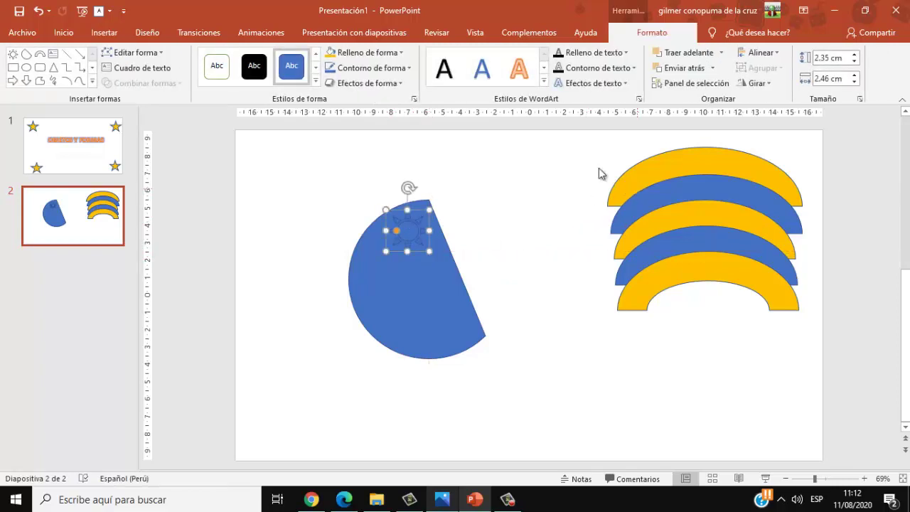
pyautogui.click(331, 52)
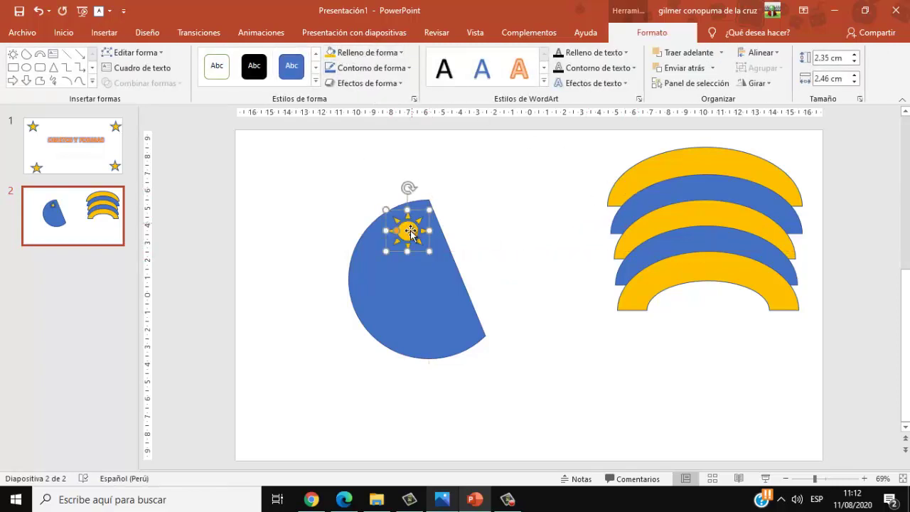
pyautogui.moveTo(411, 231); pyautogui.dragTo(410, 229)
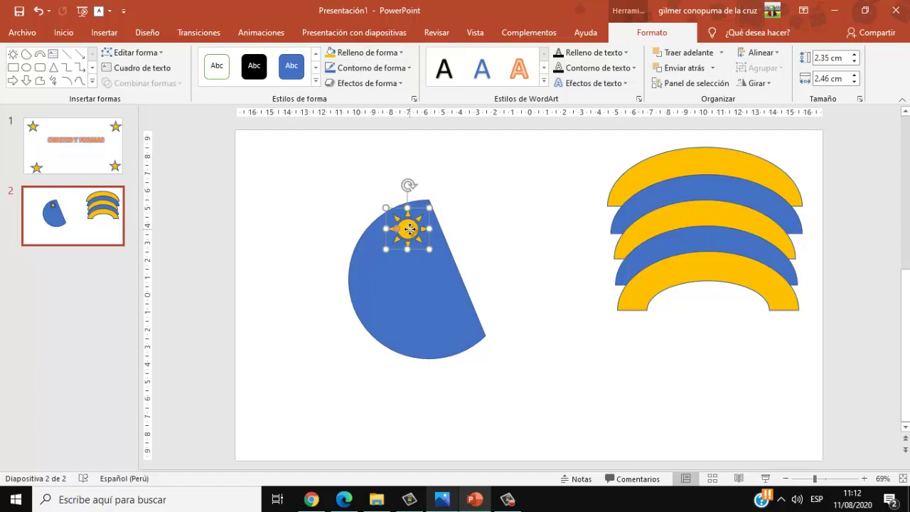
# Copy the sun to make four, spread them across the chord, and select everything
pyautogui.moveTo(410, 228)
pyautogui.mouseDown()
pyautogui.moveTo(386, 282)
pyautogui.moveTo(409, 326)
pyautogui.moveTo(461, 337)
pyautogui.mouseUp()
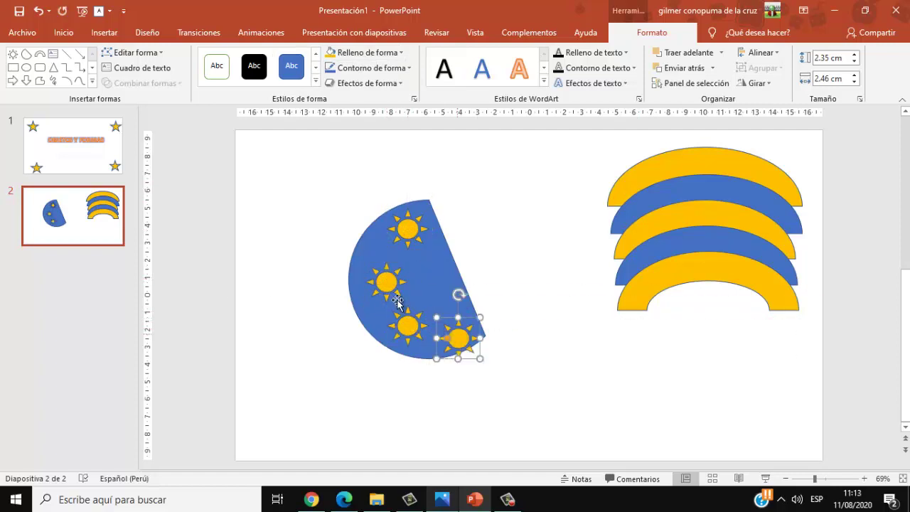
pyautogui.moveTo(398, 302); pyautogui.dragTo(390, 297)
pyautogui.moveTo(421, 334)
pyautogui.mouseDown()
pyautogui.moveTo(414, 333)
pyautogui.moveTo(453, 330)
pyautogui.mouseUp()
pyautogui.click(556, 305)
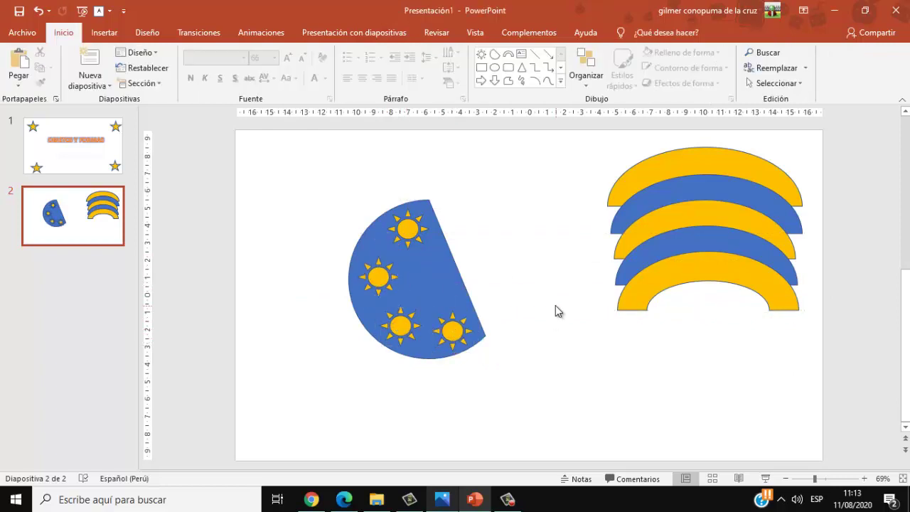
pyautogui.moveTo(305, 171); pyautogui.dragTo(549, 429)
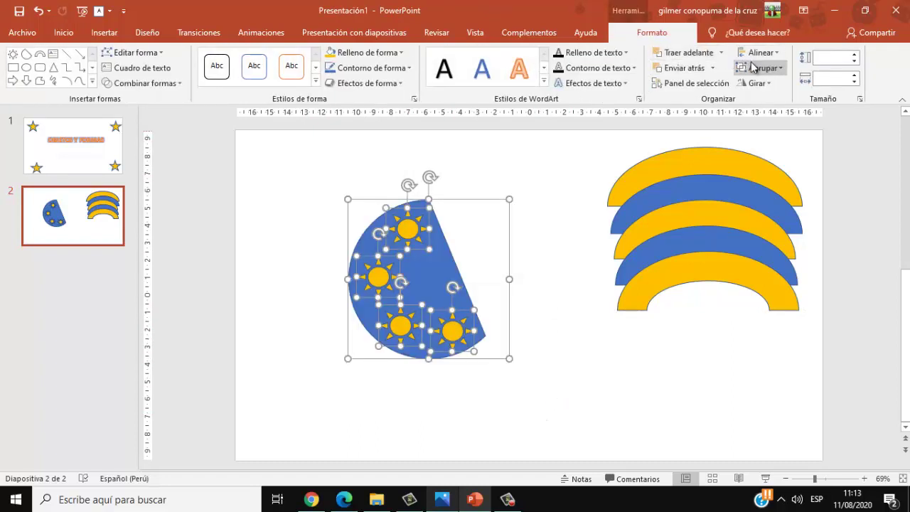
# Group the chord with its suns and move the group right over the arcs
pyautogui.click(757, 67)
pyautogui.click(768, 86)
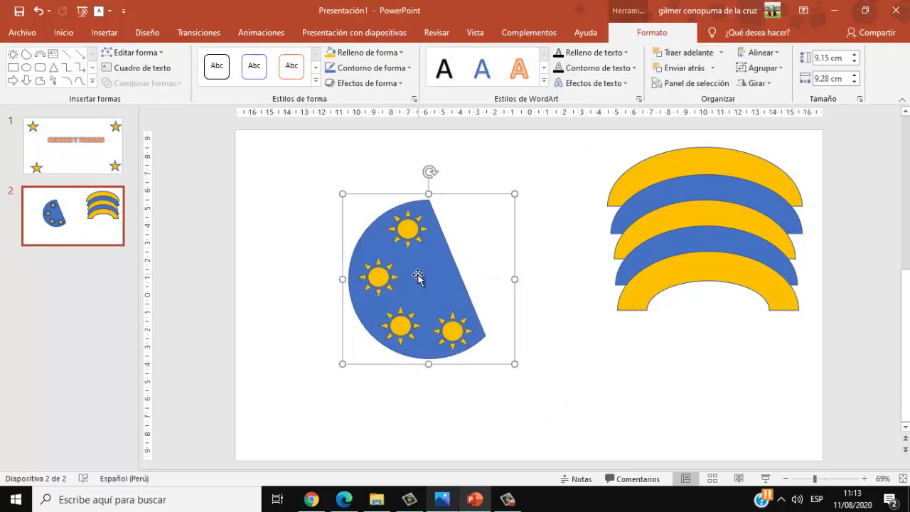
pyautogui.moveTo(417, 277)
pyautogui.mouseDown()
pyautogui.moveTo(378, 266)
pyautogui.moveTo(650, 230)
pyautogui.moveTo(414, 233)
pyautogui.moveTo(613, 217)
pyautogui.mouseUp()
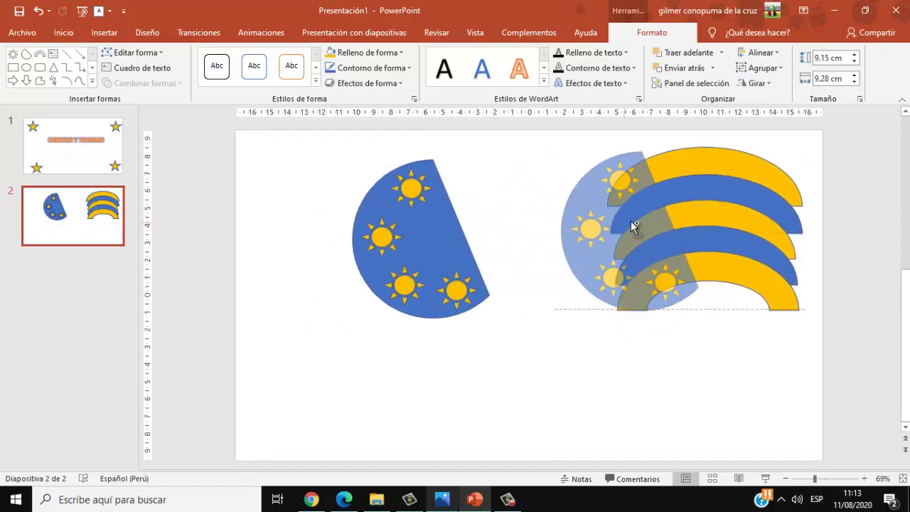
# Flip the right-hand group horizontally and move the left sun shape beside it
pyautogui.click(755, 83)
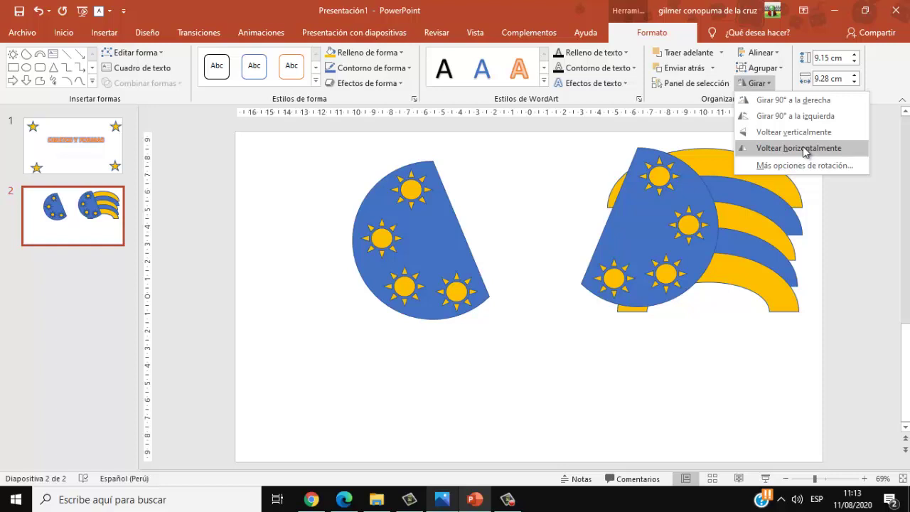
pyautogui.click(798, 148)
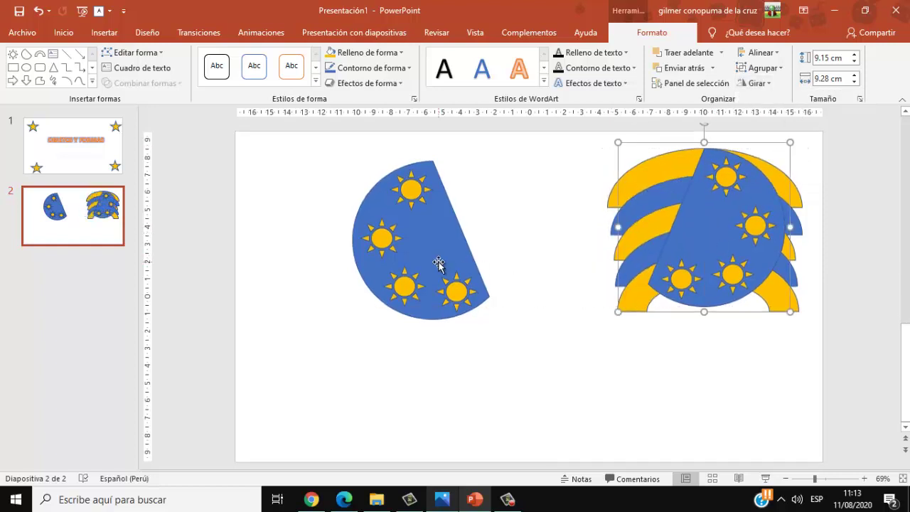
pyautogui.moveTo(439, 264); pyautogui.dragTo(627, 216)
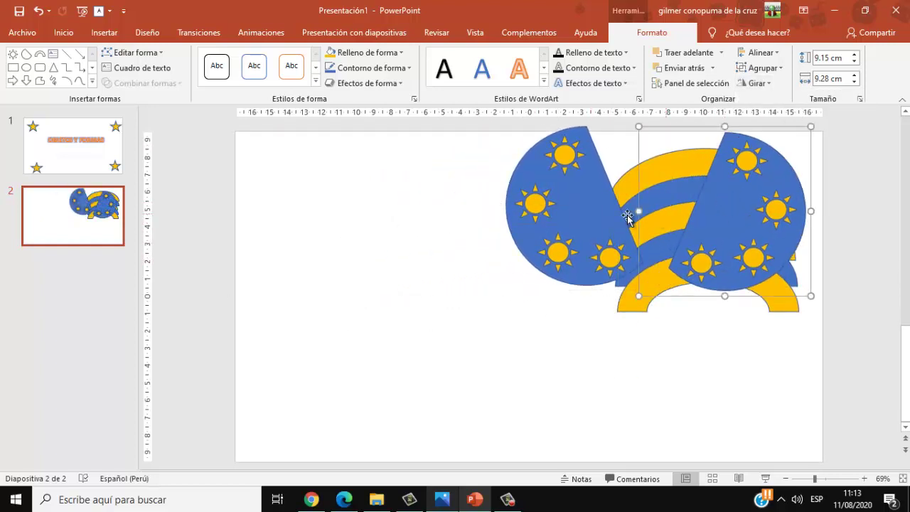
pyautogui.moveTo(551, 206); pyautogui.dragTo(575, 200)
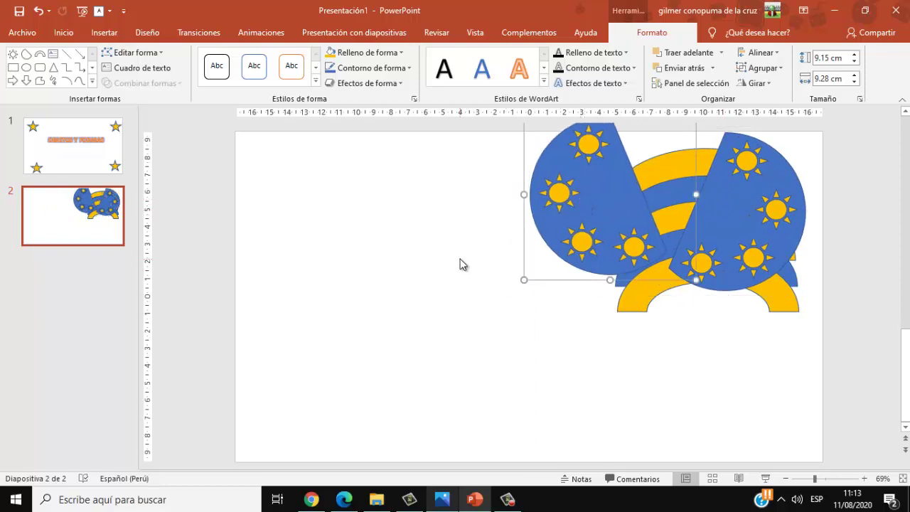
pyautogui.click(422, 326)
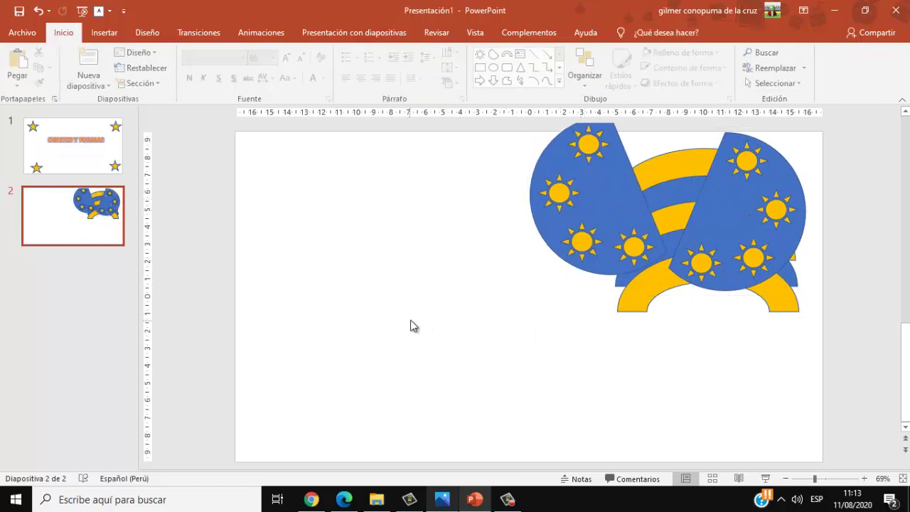
# Draw a large yellow oval face on the lower left of the slide
pyautogui.click(102, 33)
pyautogui.click(245, 74)
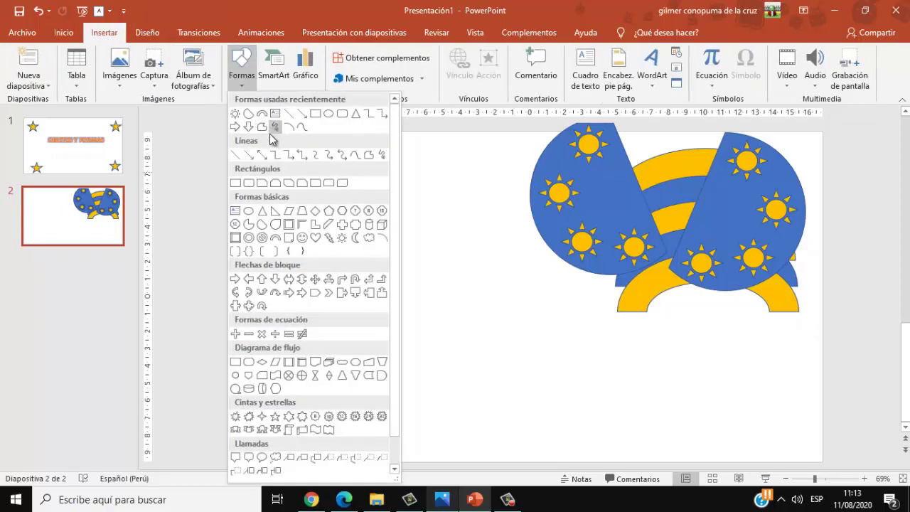
pyautogui.click(247, 212)
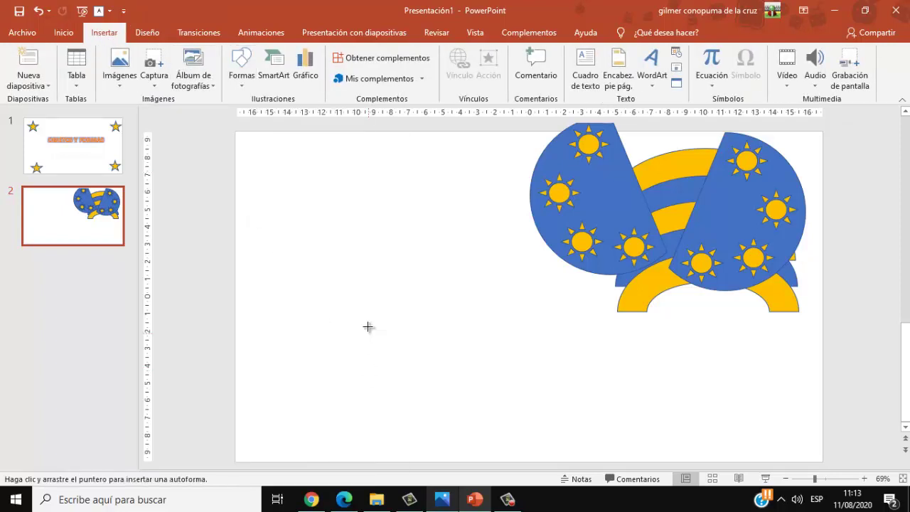
pyautogui.moveTo(362, 302); pyautogui.dragTo(500, 422)
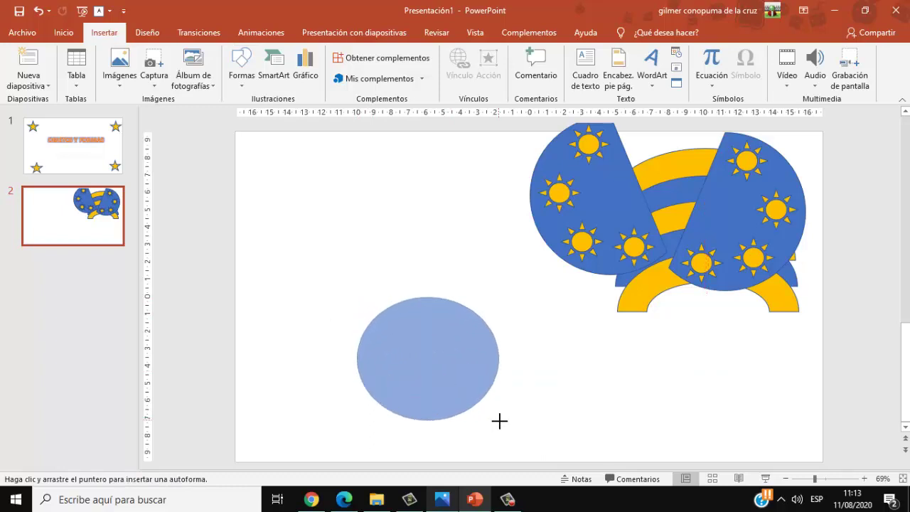
pyautogui.moveTo(500, 422); pyautogui.dragTo(508, 417)
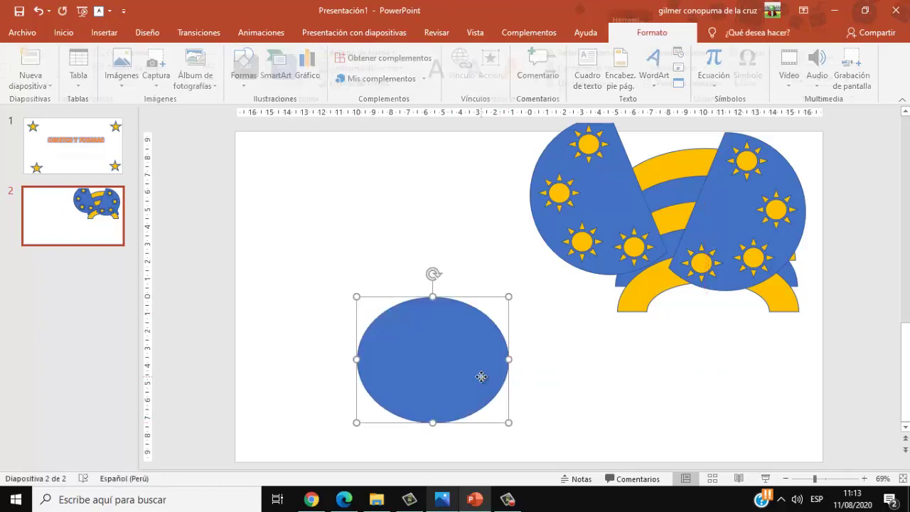
pyautogui.click(331, 54)
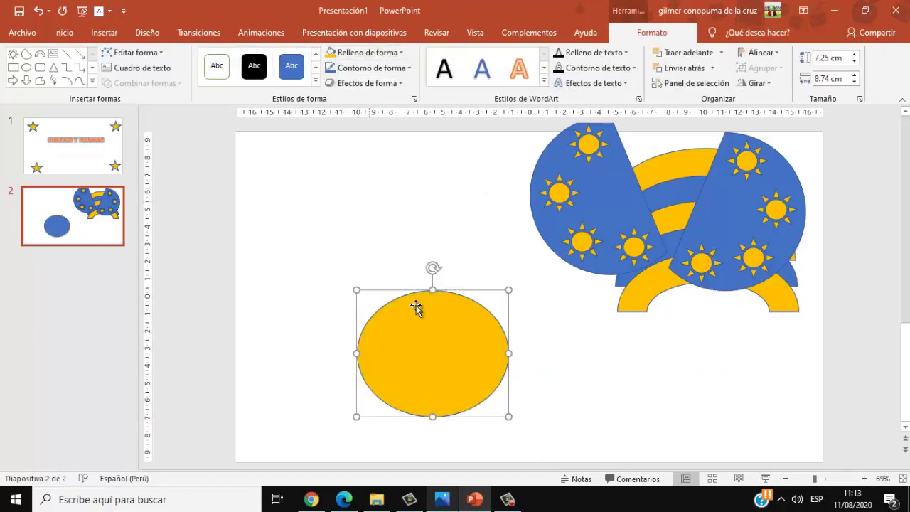
pyautogui.moveTo(428, 353); pyautogui.dragTo(422, 346)
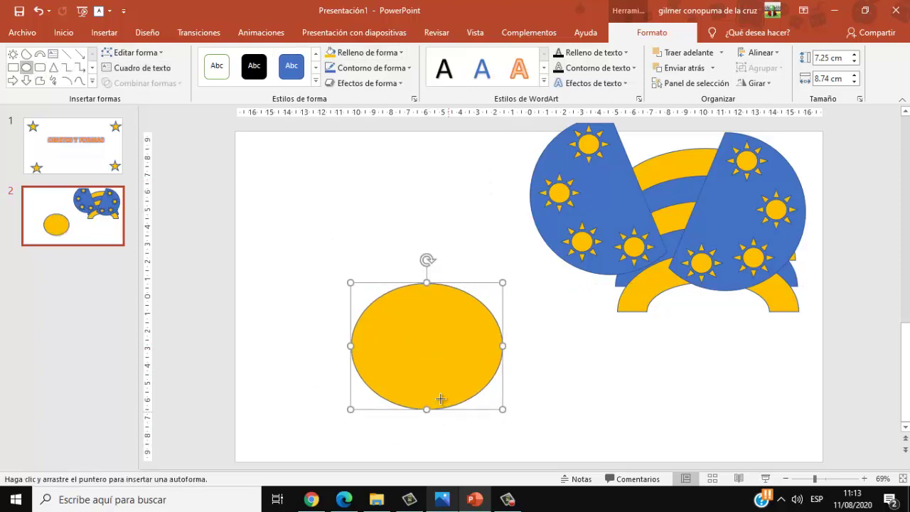
# Add a small red oval mouth near the bottom of the face
pyautogui.moveTo(390, 371); pyautogui.dragTo(463, 395)
pyautogui.click(363, 52)
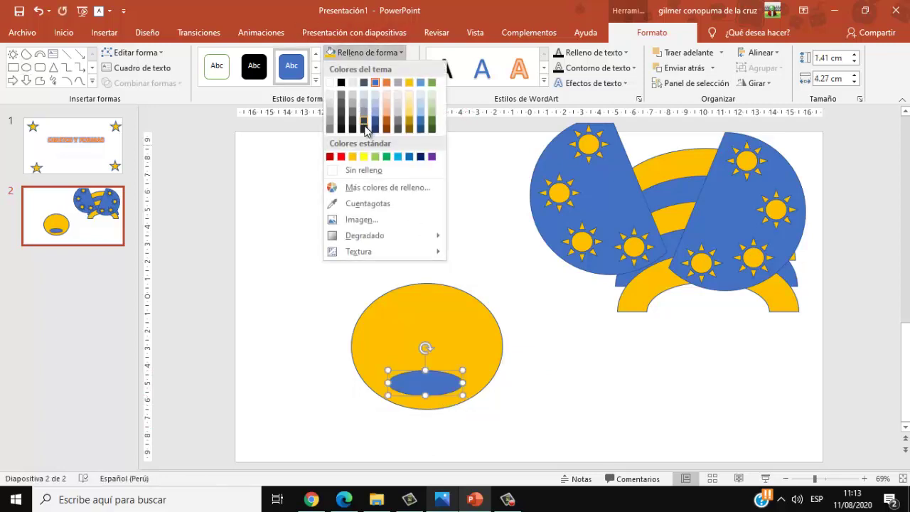
pyautogui.click(340, 157)
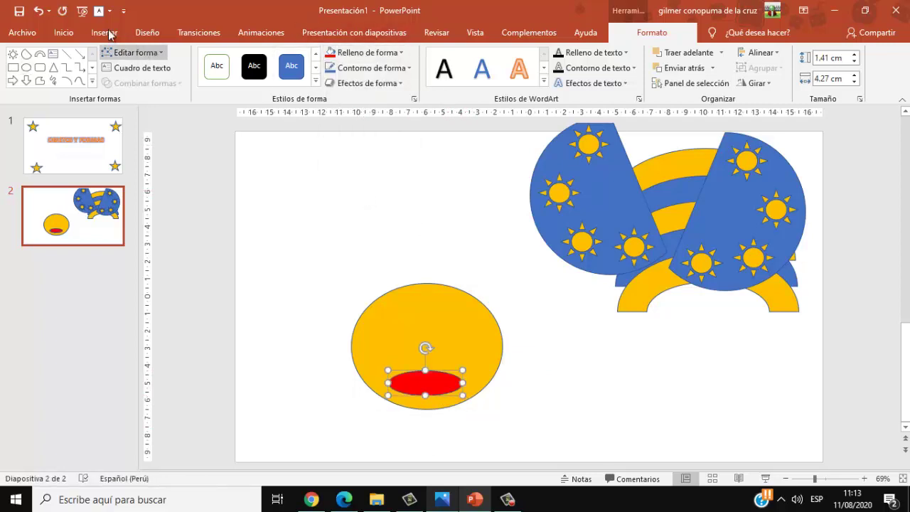
pyautogui.click(27, 67)
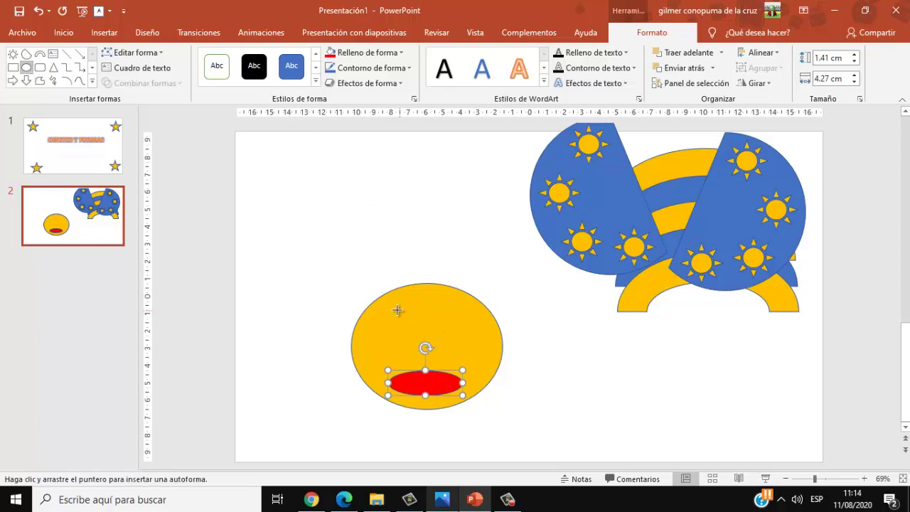
# Draw a white oval eye on the face's upper left and copy it to the right
pyautogui.moveTo(356, 284)
pyautogui.mouseDown()
pyautogui.moveTo(417, 339)
pyautogui.moveTo(408, 327)
pyautogui.mouseUp()
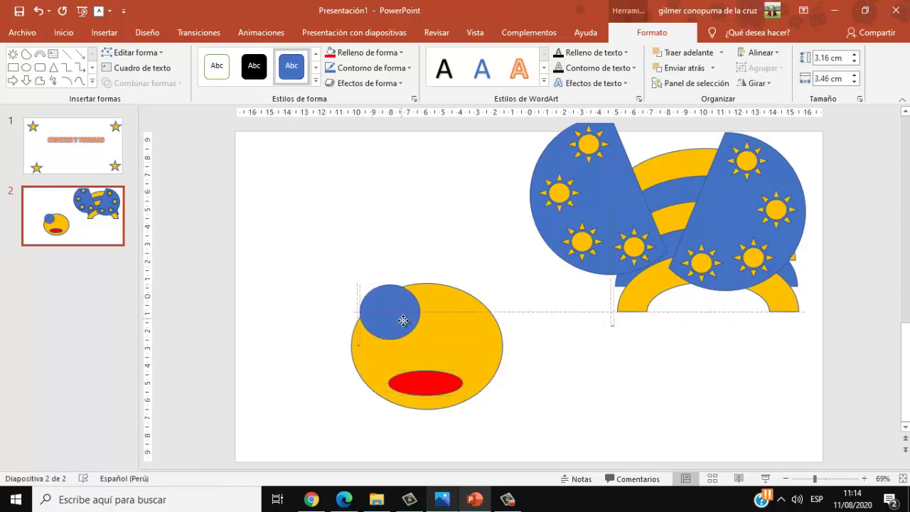
pyautogui.click(366, 52)
pyautogui.click(335, 82)
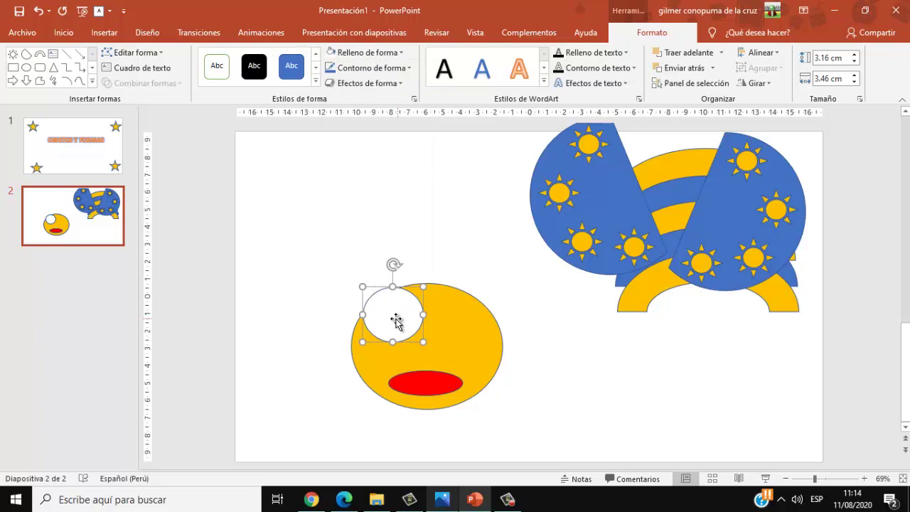
pyautogui.moveTo(391, 315); pyautogui.dragTo(460, 317)
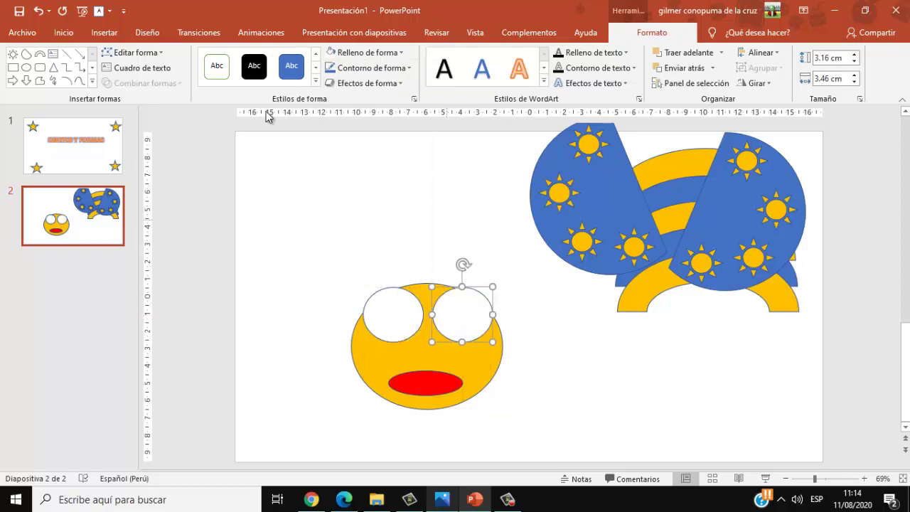
# Add a black oval pupil to the left eye and copy it into the right eye
pyautogui.click(27, 67)
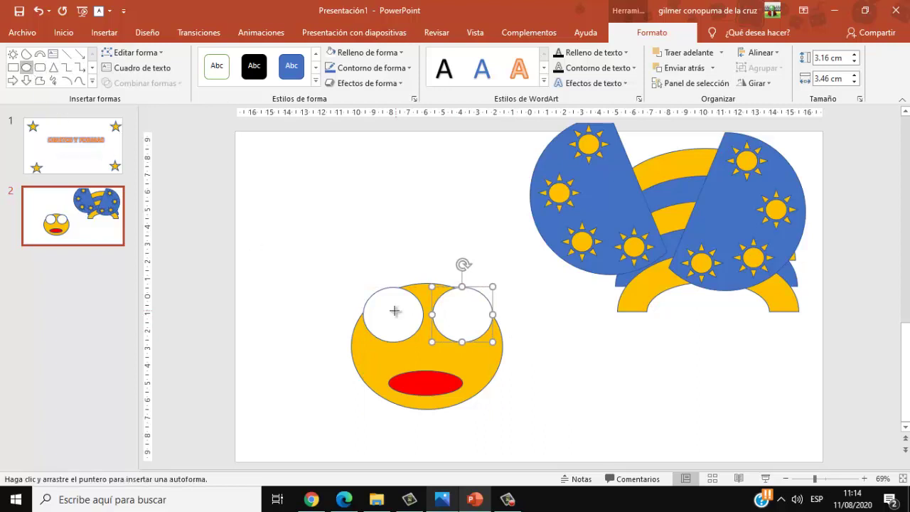
pyautogui.moveTo(371, 290); pyautogui.dragTo(406, 321)
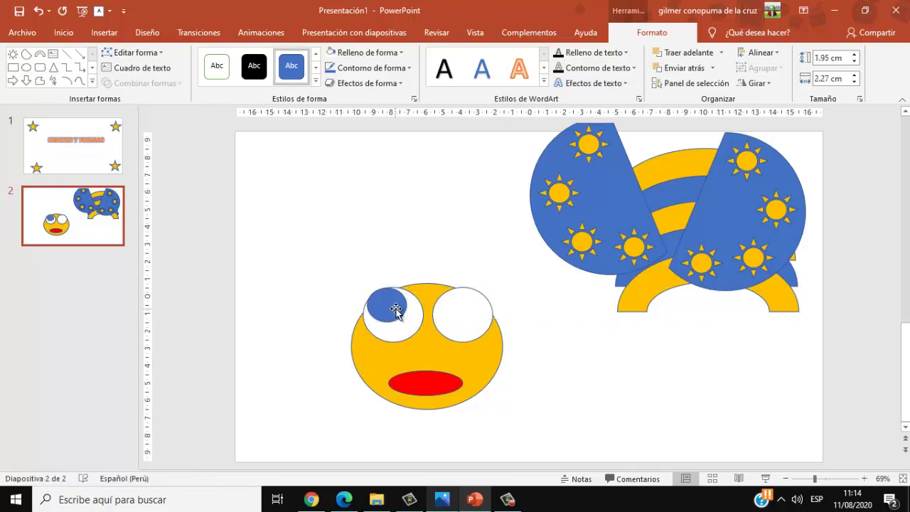
pyautogui.click(254, 65)
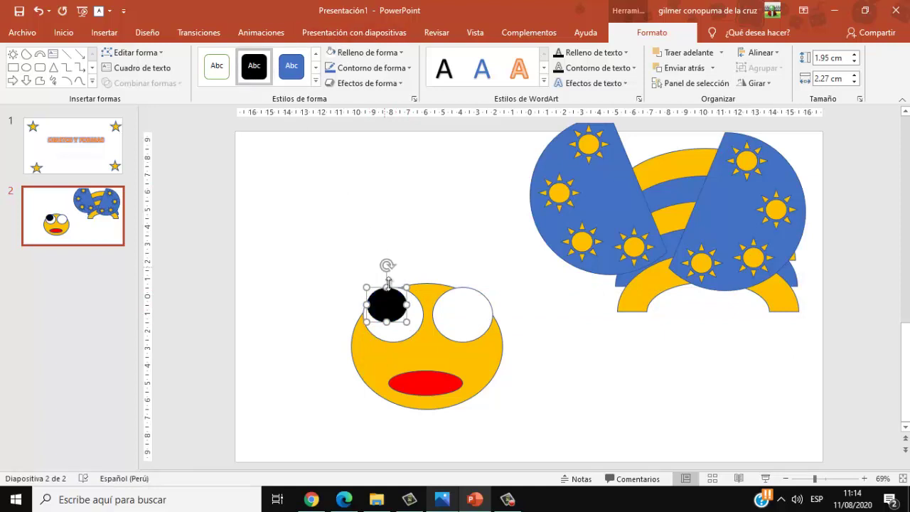
pyautogui.moveTo(397, 302); pyautogui.dragTo(481, 304)
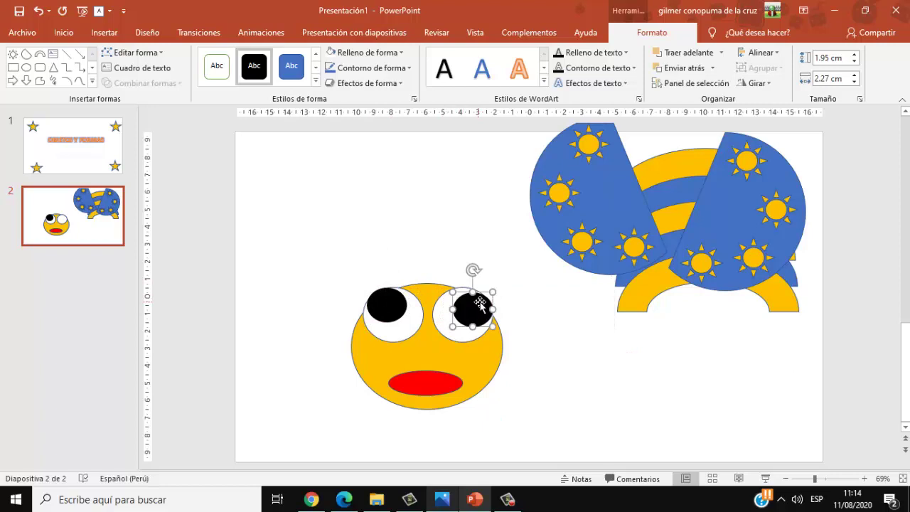
pyautogui.click(570, 339)
# Draw small white highlight ovals on both pupils, then select all the face shapes
pyautogui.click(115, 32)
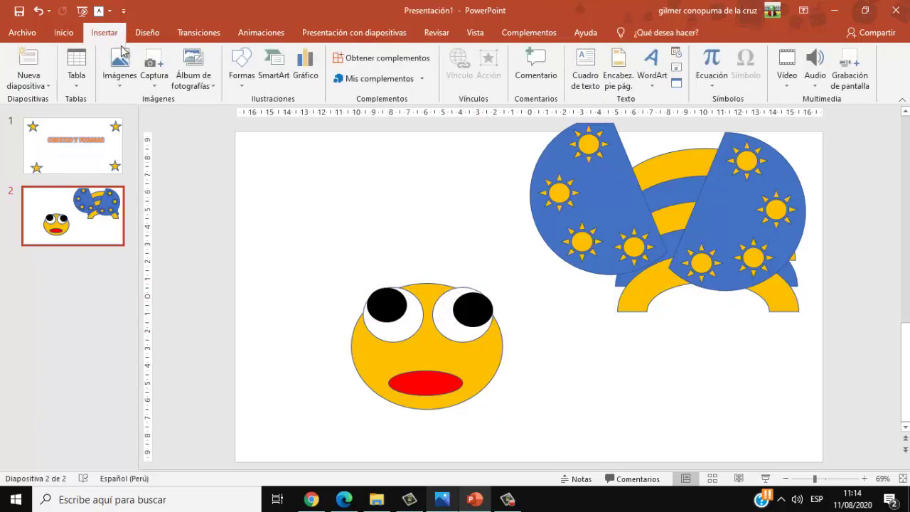
pyautogui.click(243, 79)
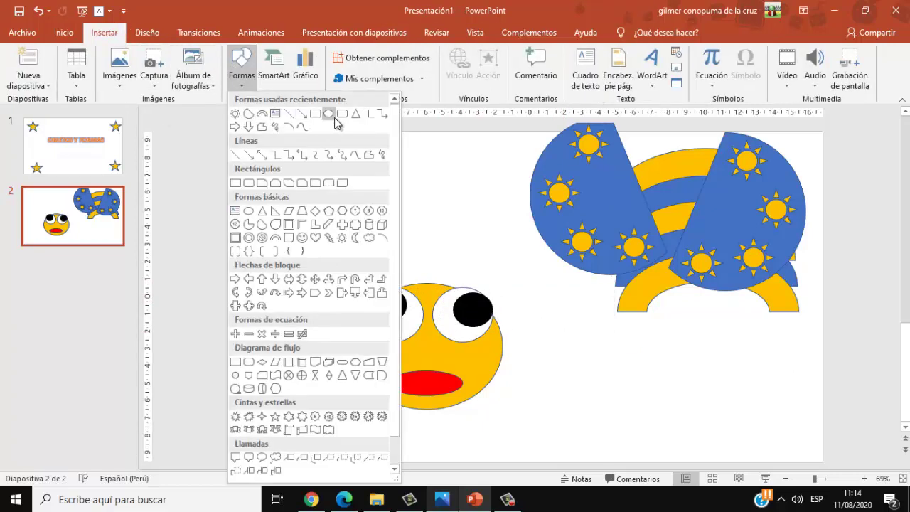
pyautogui.click(332, 115)
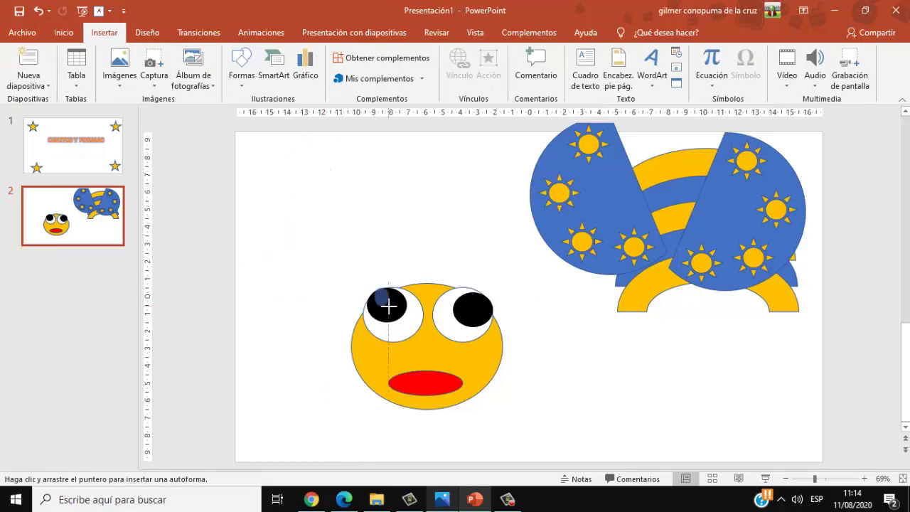
pyautogui.moveTo(396, 310); pyautogui.dragTo(398, 314)
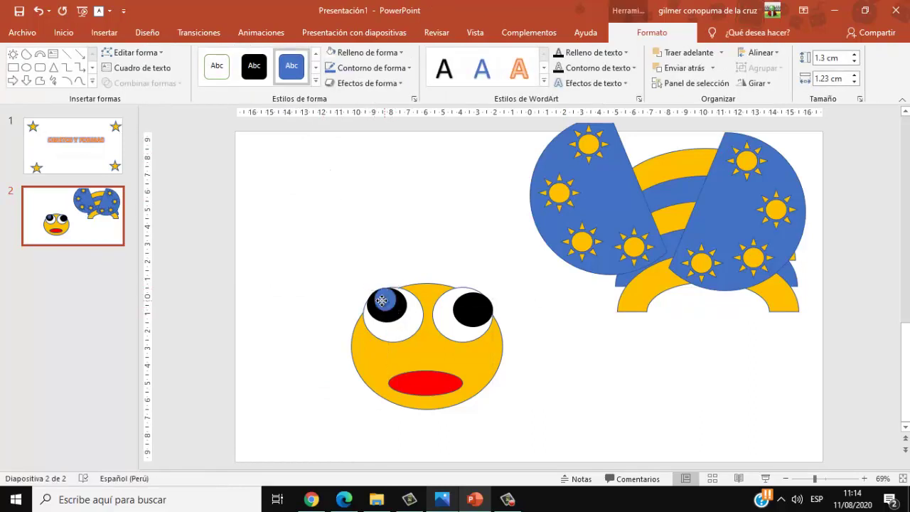
pyautogui.hotkey('ctrl', 'z')
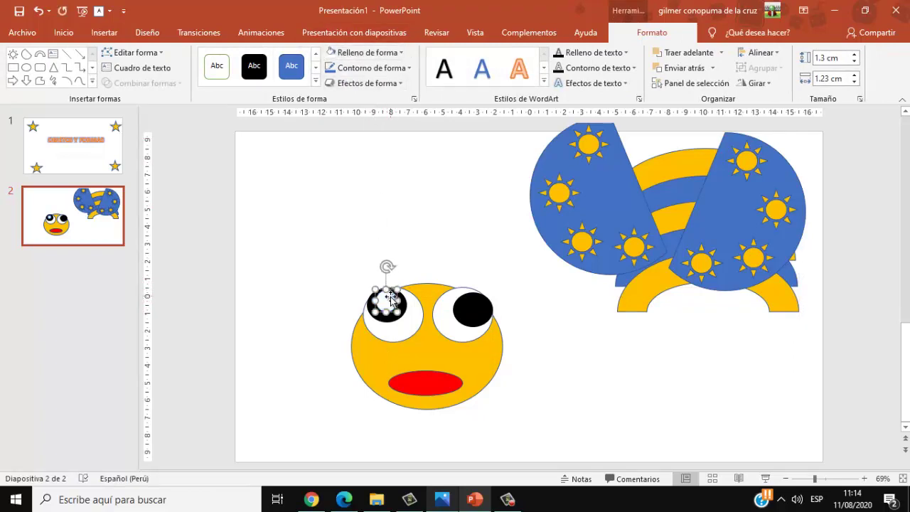
pyautogui.moveTo(390, 297); pyautogui.dragTo(486, 306)
pyautogui.click(573, 398)
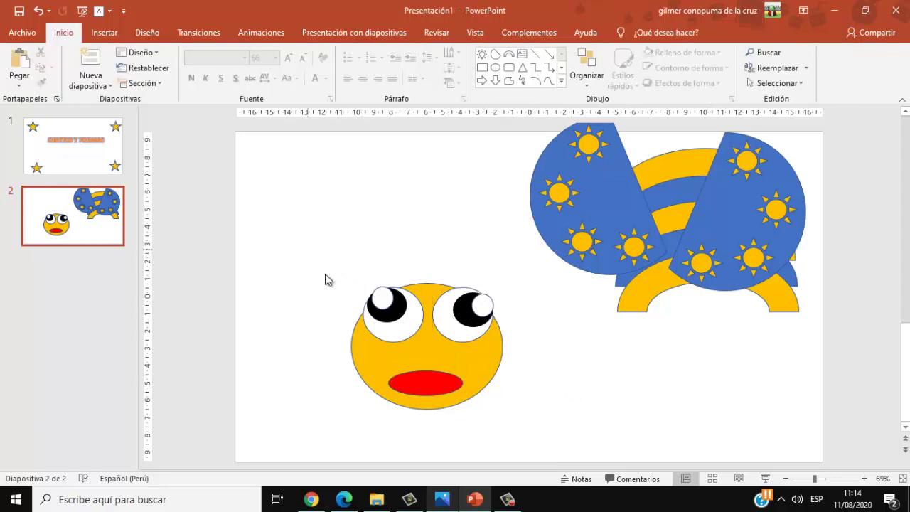
pyautogui.moveTo(306, 247); pyautogui.dragTo(568, 455)
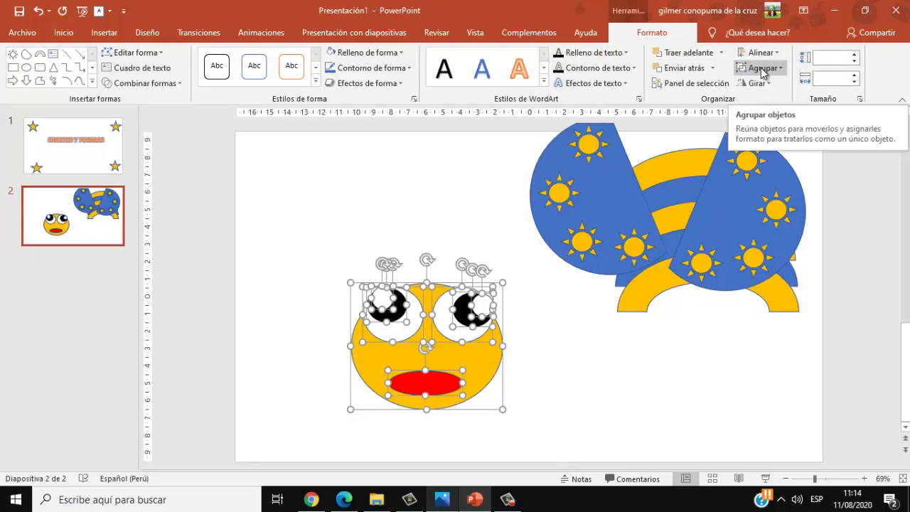
# Group the face shapes into one 7.25 × 8.74 cm object and move it right
pyautogui.click(762, 68)
pyautogui.click(764, 84)
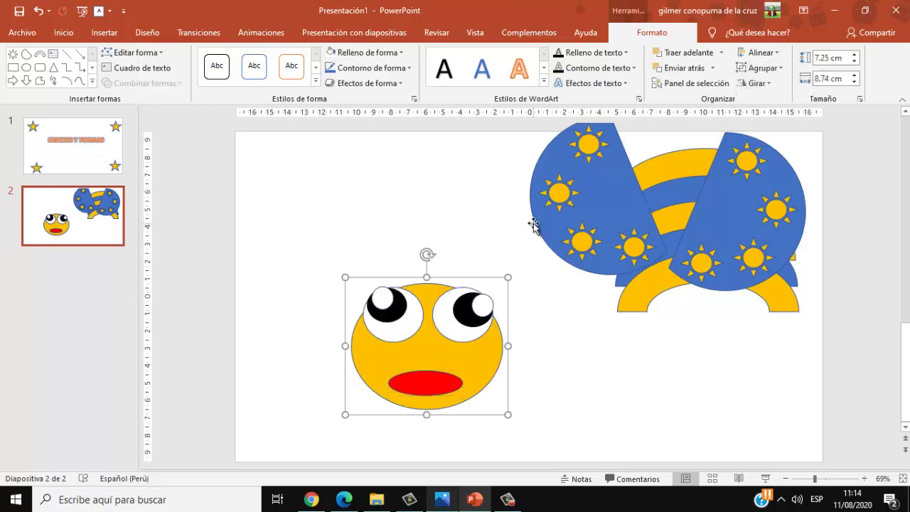
pyautogui.moveTo(463, 350); pyautogui.dragTo(769, 309)
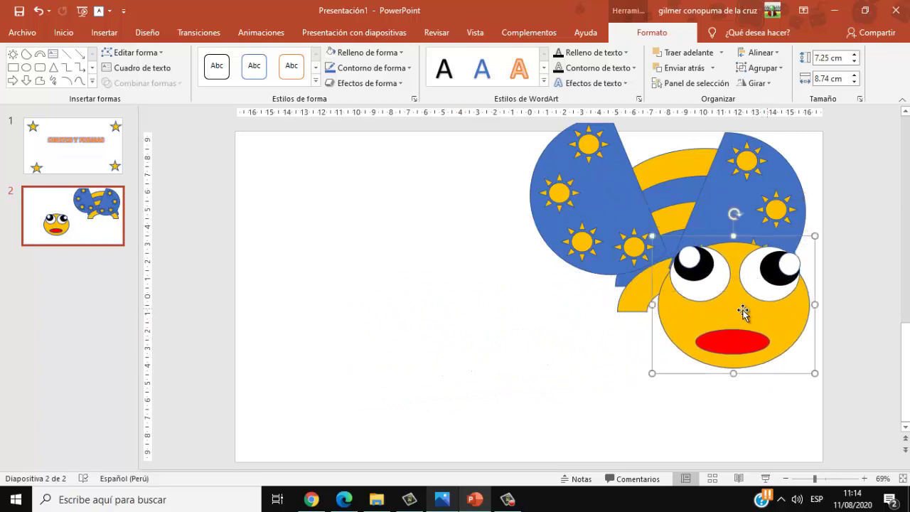
# Place the sun shapes over the striped arc's ends and move the face beneath the wings
pyautogui.moveTo(601, 238); pyautogui.dragTo(402, 200)
pyautogui.moveTo(640, 192)
pyautogui.mouseDown()
pyautogui.moveTo(459, 254)
pyautogui.moveTo(473, 238)
pyautogui.mouseUp()
pyautogui.moveTo(366, 155)
pyautogui.mouseDown()
pyautogui.moveTo(384, 292)
pyautogui.moveTo(394, 285)
pyautogui.mouseUp()
pyautogui.moveTo(746, 203); pyautogui.dragTo(614, 268)
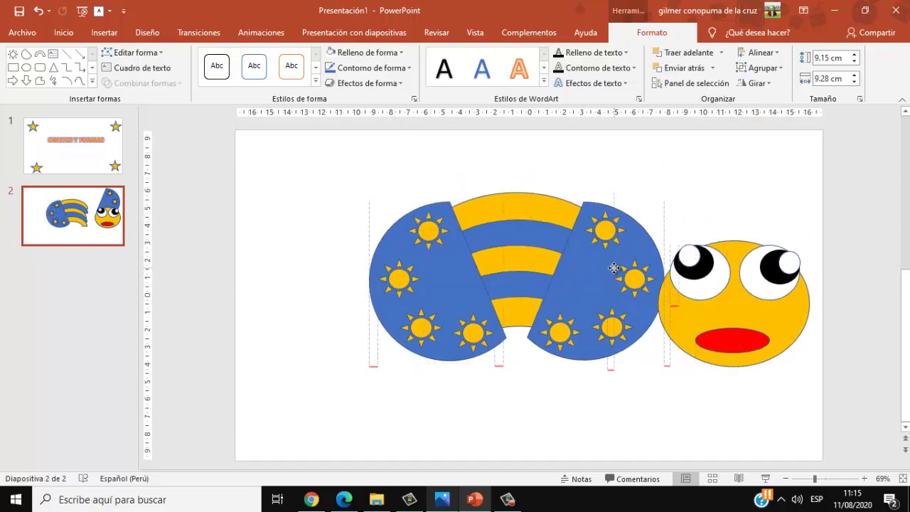
pyautogui.moveTo(614, 268); pyautogui.dragTo(613, 265)
pyautogui.moveTo(756, 304); pyautogui.dragTo(562, 366)
# Raise both blue wings, stretch the left one taller, and settle the face beneath them
pyautogui.click(399, 207)
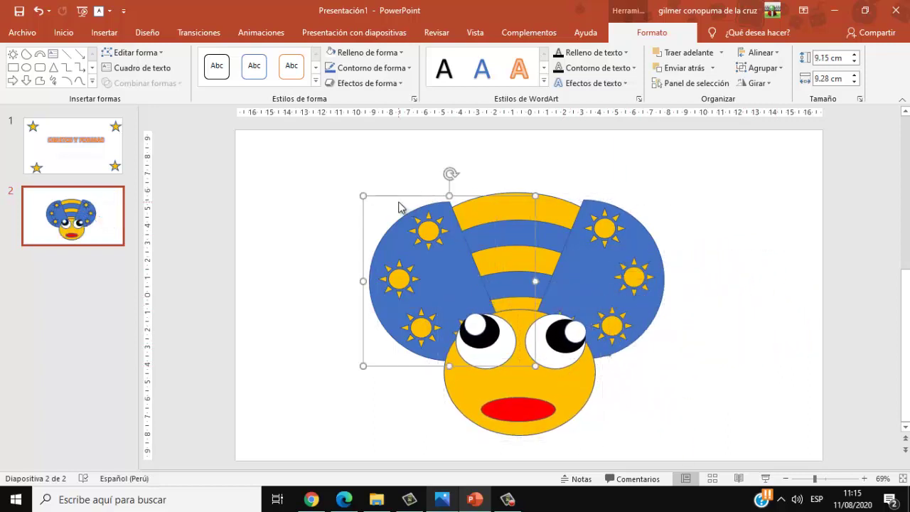
pyautogui.moveTo(449, 193); pyautogui.dragTo(450, 174)
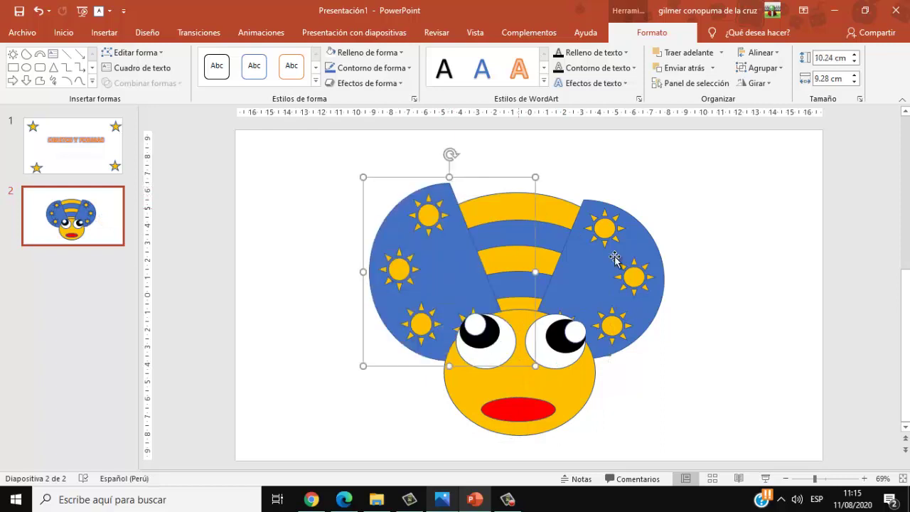
pyautogui.click(632, 250)
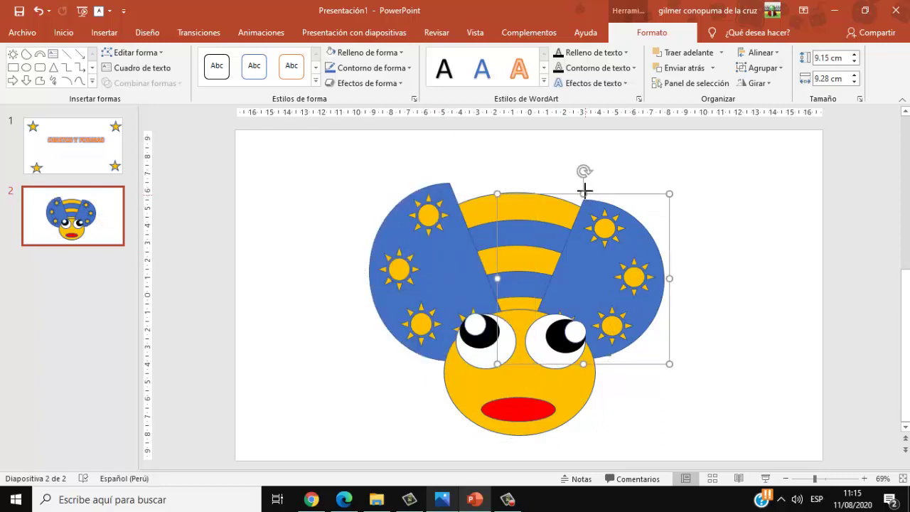
pyautogui.moveTo(583, 190); pyautogui.dragTo(583, 170)
pyautogui.click(421, 216)
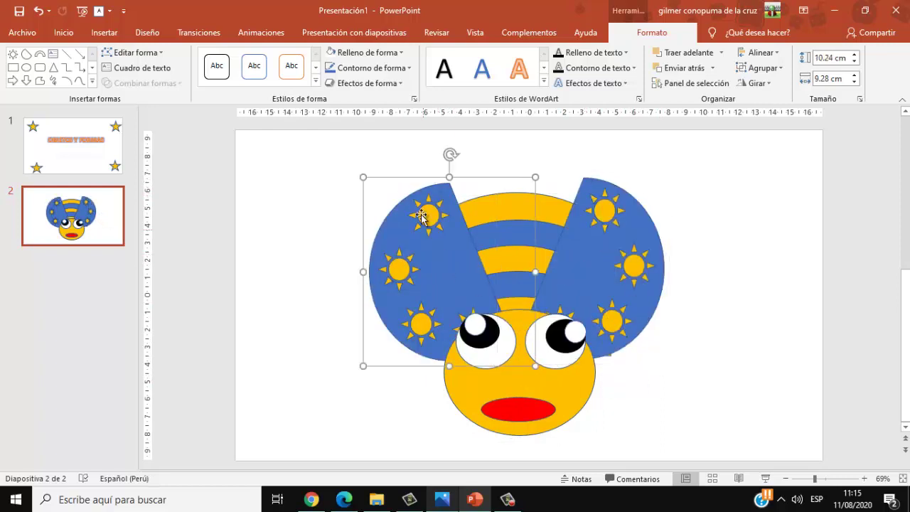
pyautogui.moveTo(447, 177); pyautogui.dragTo(447, 169)
pyautogui.click(685, 317)
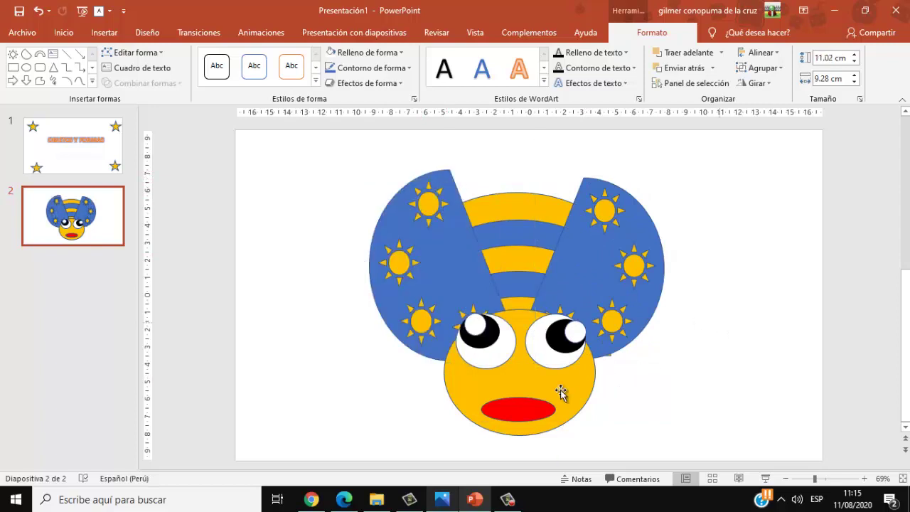
pyautogui.click(546, 387)
pyautogui.moveTo(546, 386)
pyautogui.mouseDown()
pyautogui.moveTo(548, 377)
pyautogui.moveTo(543, 384)
pyautogui.mouseUp()
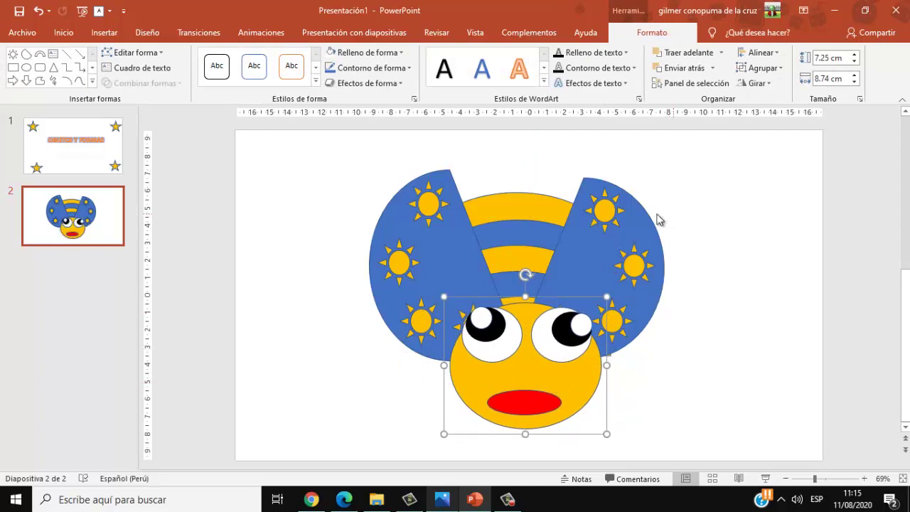
# Draw a small gold rectangle and place it as a leg beside the blue wing's left edge
pyautogui.click(104, 32)
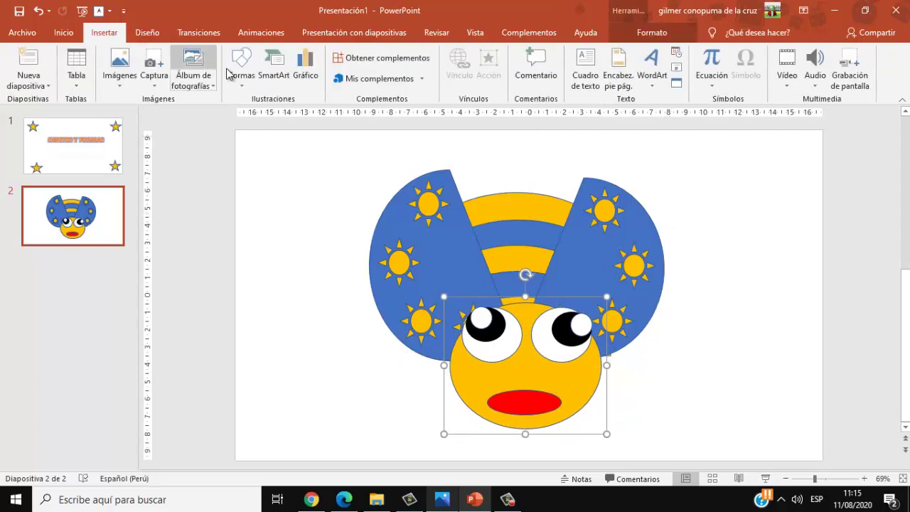
pyautogui.click(242, 71)
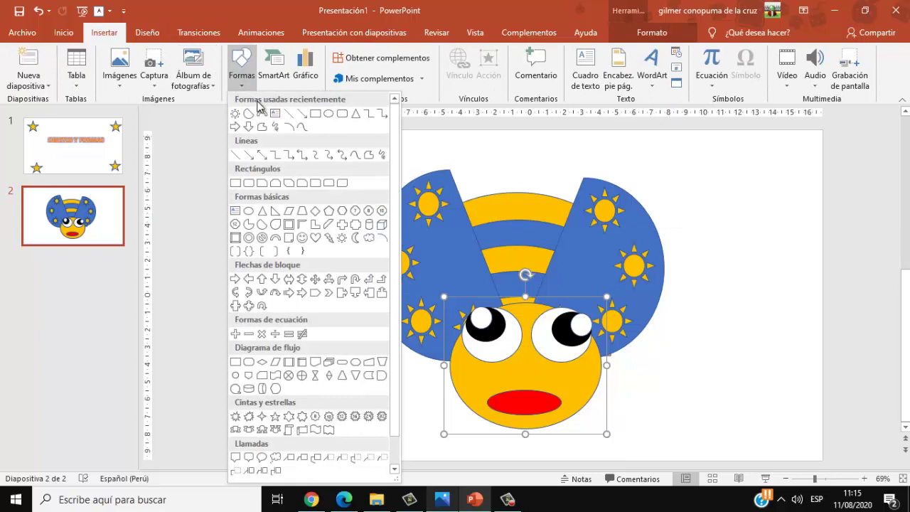
pyautogui.click(249, 183)
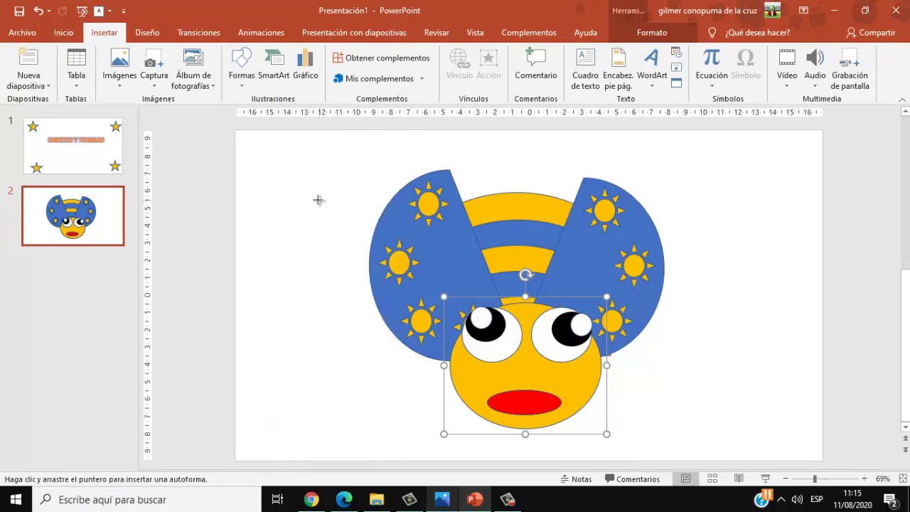
pyautogui.moveTo(317, 200); pyautogui.dragTo(372, 221)
pyautogui.click(361, 53)
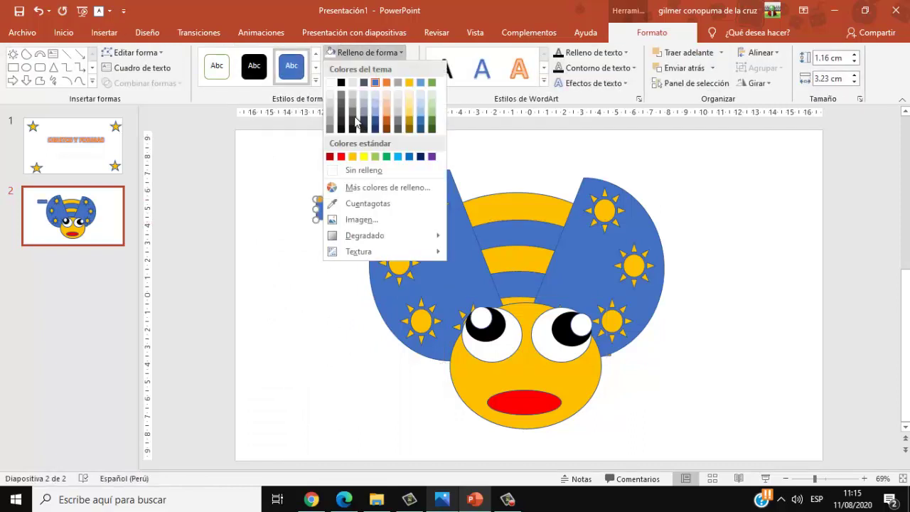
pyautogui.click(352, 156)
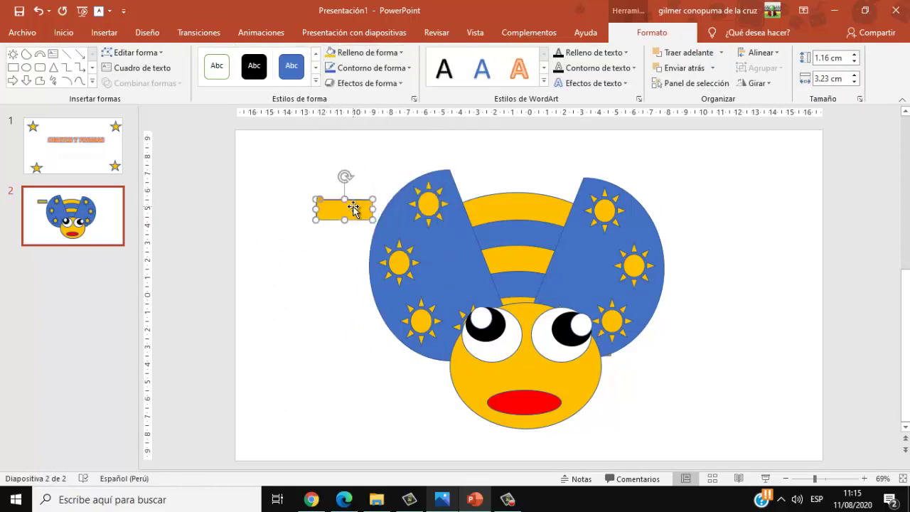
pyautogui.moveTo(353, 207)
pyautogui.mouseDown()
pyautogui.moveTo(373, 229)
pyautogui.moveTo(374, 293)
pyautogui.moveTo(388, 338)
pyautogui.mouseUp()
# Copy the gold legs to the right wing, adding a middle right leg for three legs
pyautogui.keyDown('shift'); pyautogui.click(381, 234); pyautogui.keyUp('shift')
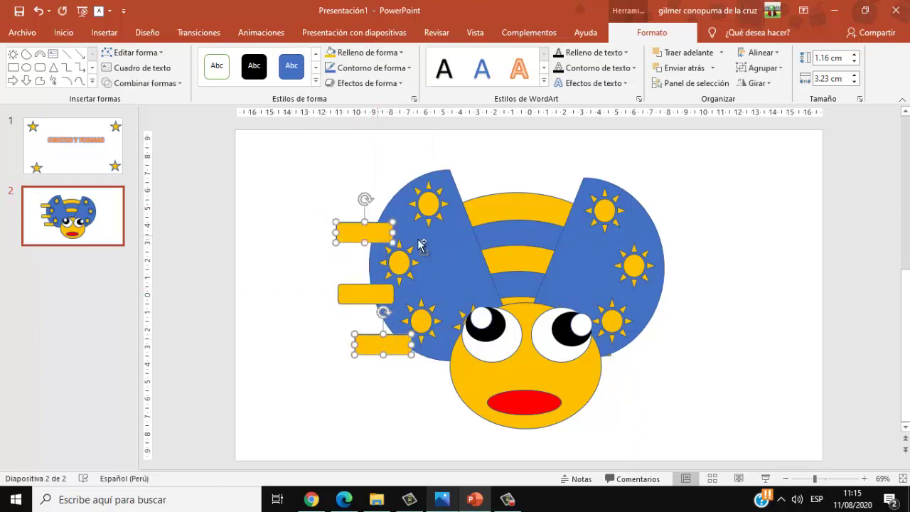
pyautogui.keyDown('ctrl'); pyautogui.moveTo(381, 240); pyautogui.dragTo(674, 223); pyautogui.keyUp('ctrl')
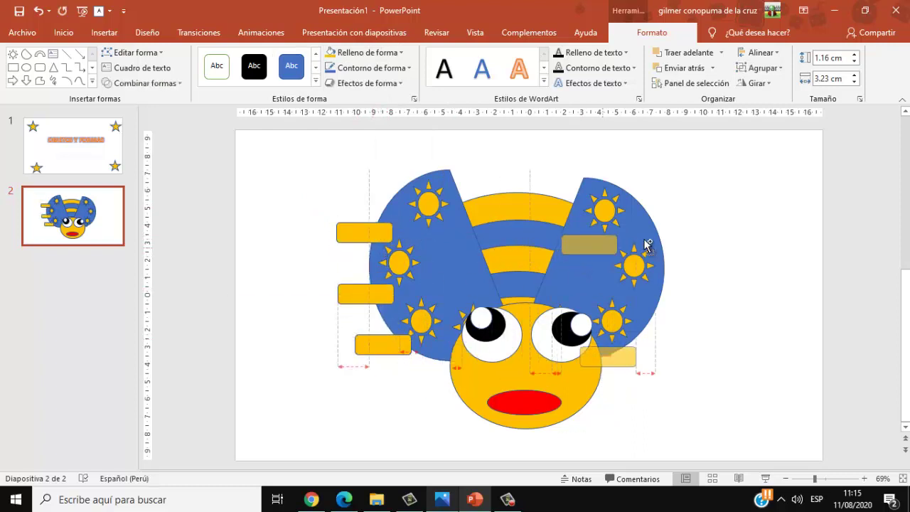
pyautogui.click(681, 281)
pyautogui.moveTo(690, 326); pyautogui.dragTo(668, 326)
pyautogui.click(672, 216)
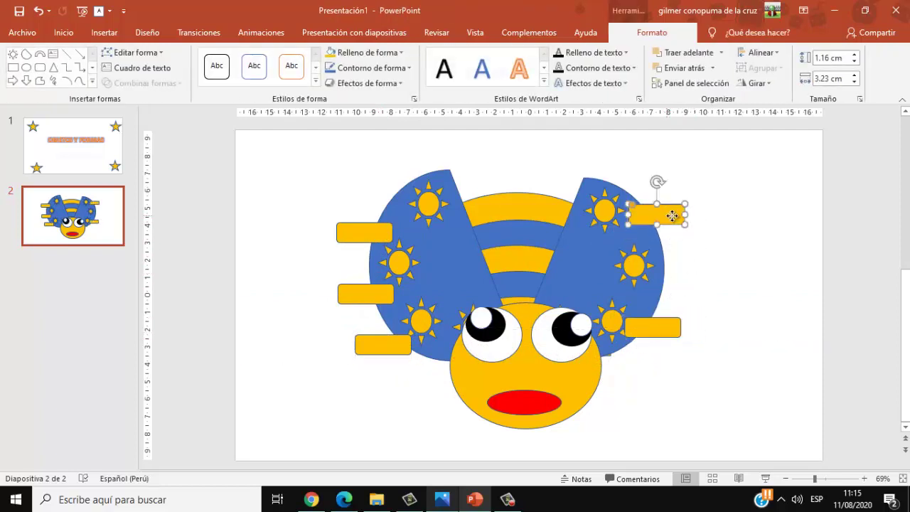
pyautogui.moveTo(672, 215); pyautogui.dragTo(680, 268)
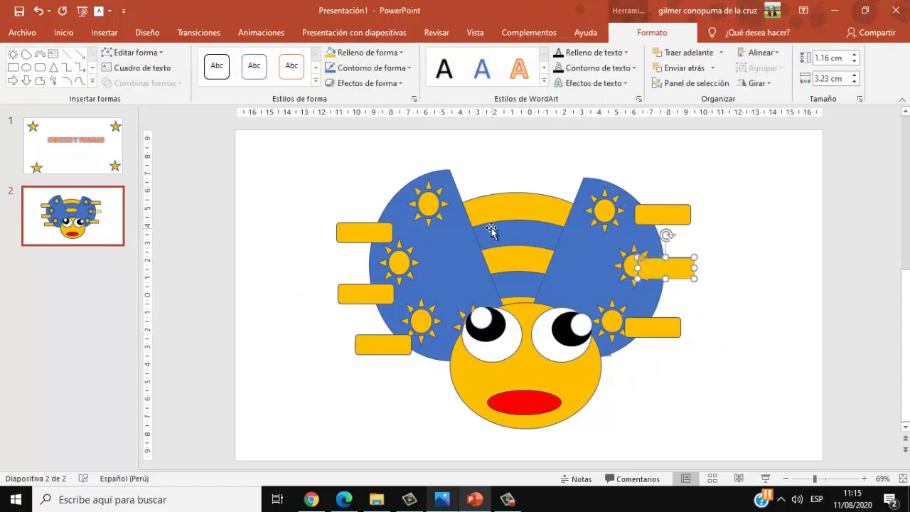
# Tilt the upper and lower legs on both sides so they slant outward
pyautogui.click(354, 226)
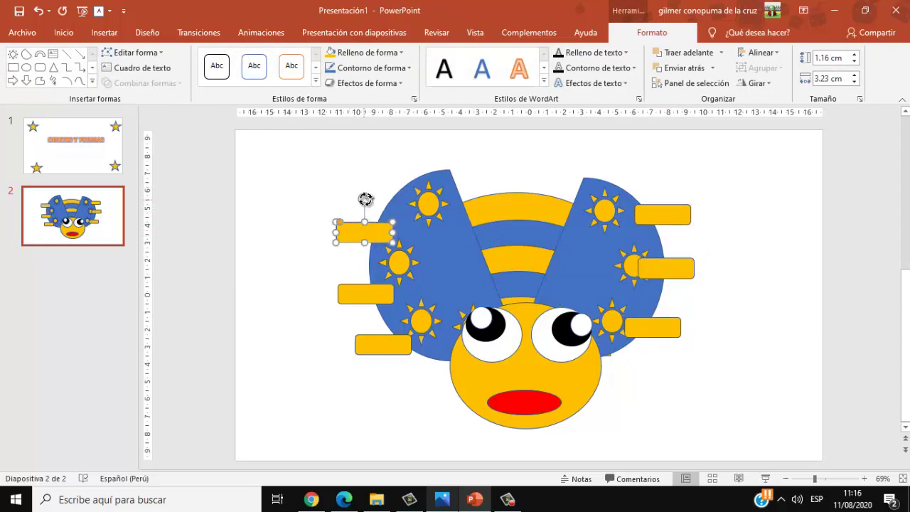
pyautogui.moveTo(365, 199); pyautogui.dragTo(383, 201)
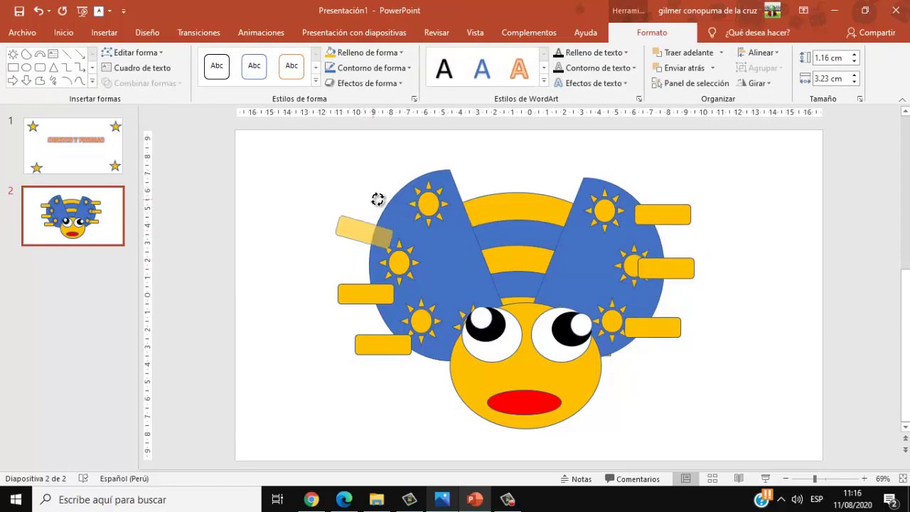
pyautogui.click(390, 347)
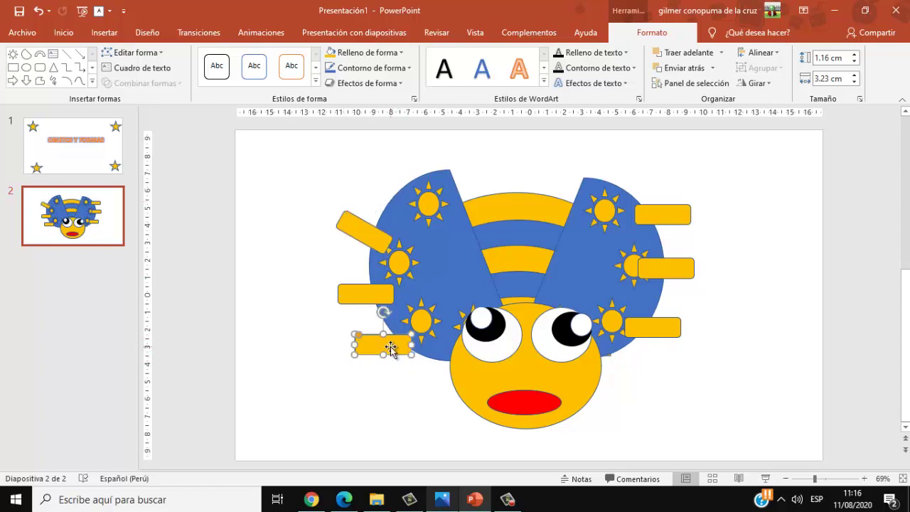
pyautogui.moveTo(382, 313); pyautogui.dragTo(373, 333)
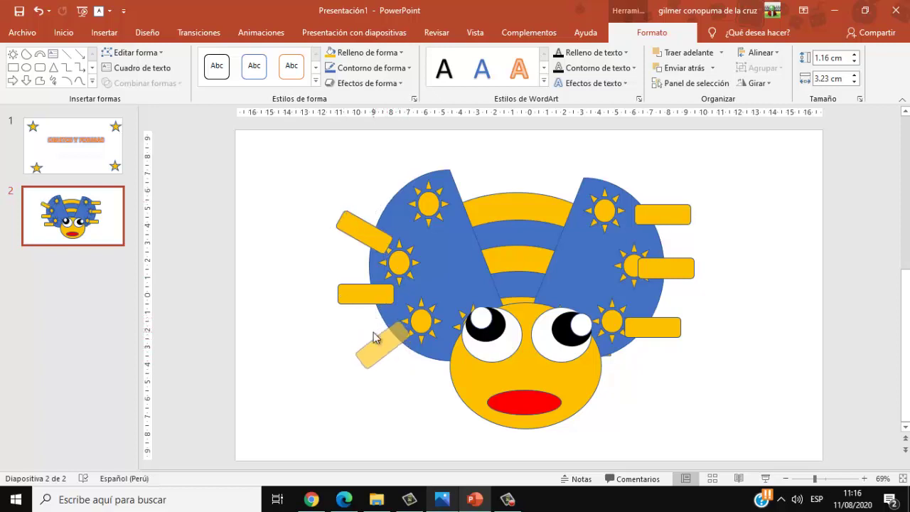
pyautogui.click(658, 222)
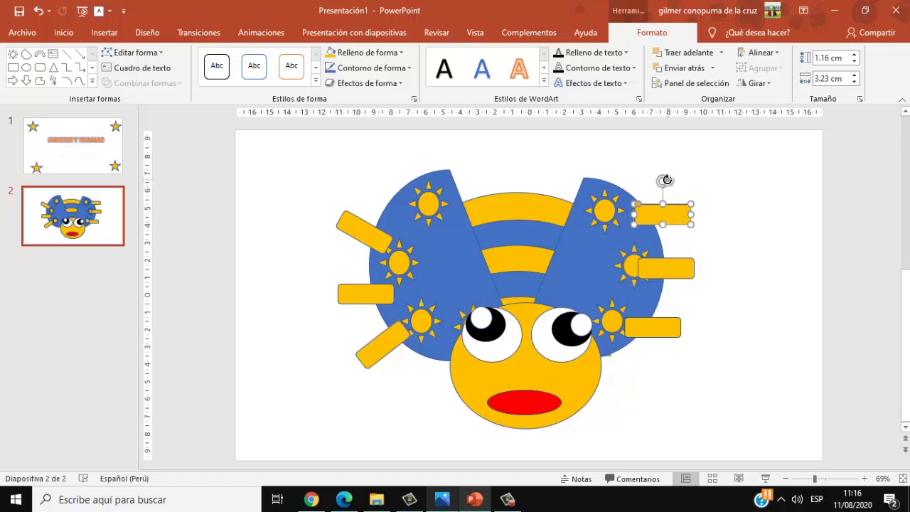
pyautogui.moveTo(665, 180); pyautogui.dragTo(646, 185)
pyautogui.click(654, 321)
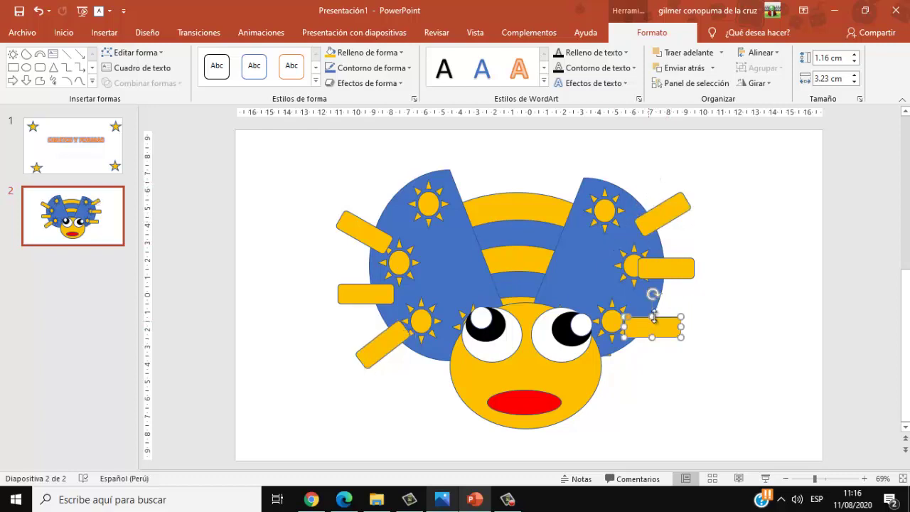
pyautogui.moveTo(654, 295); pyautogui.dragTo(665, 318)
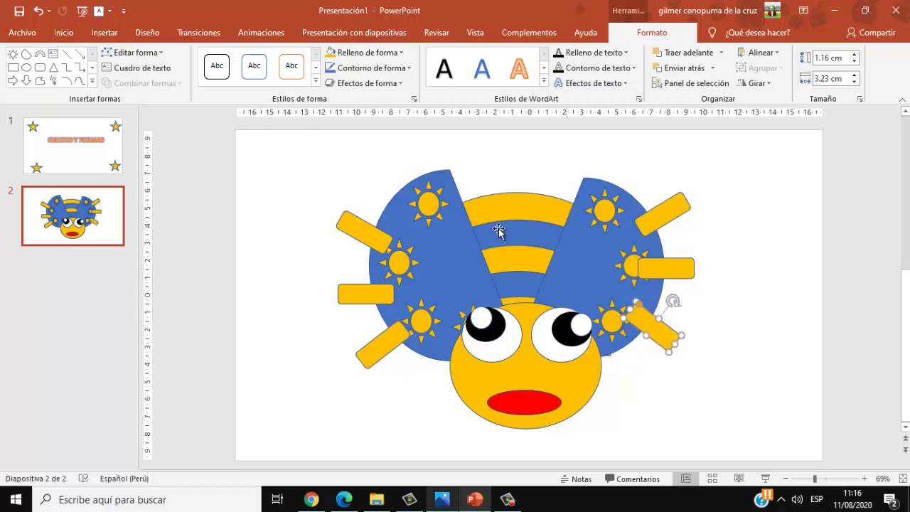
pyautogui.click(372, 241)
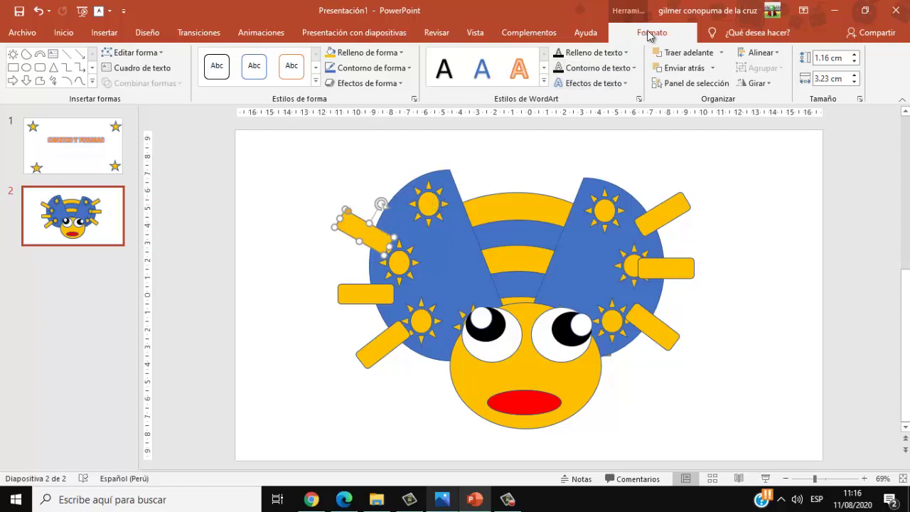
# Send all six gold legs behind the blue wings so the wings overlap their inner ends
pyautogui.click(680, 72)
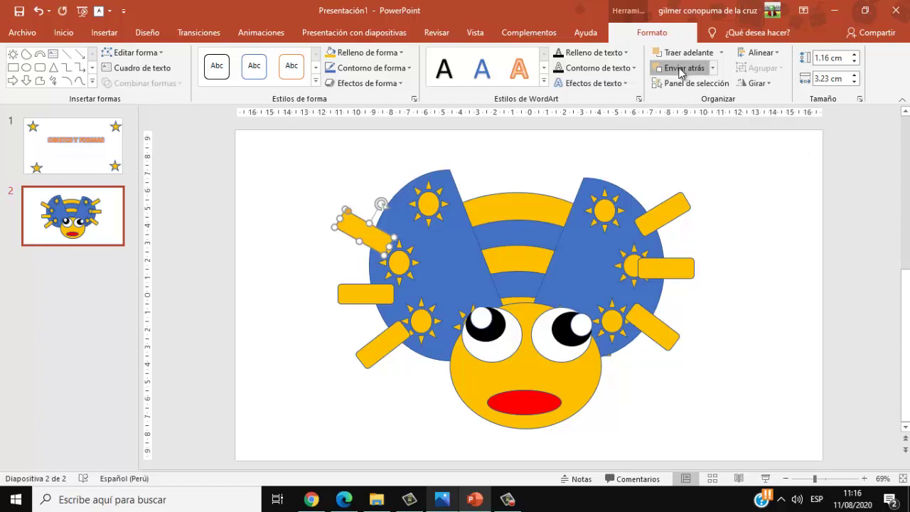
pyautogui.click(360, 298)
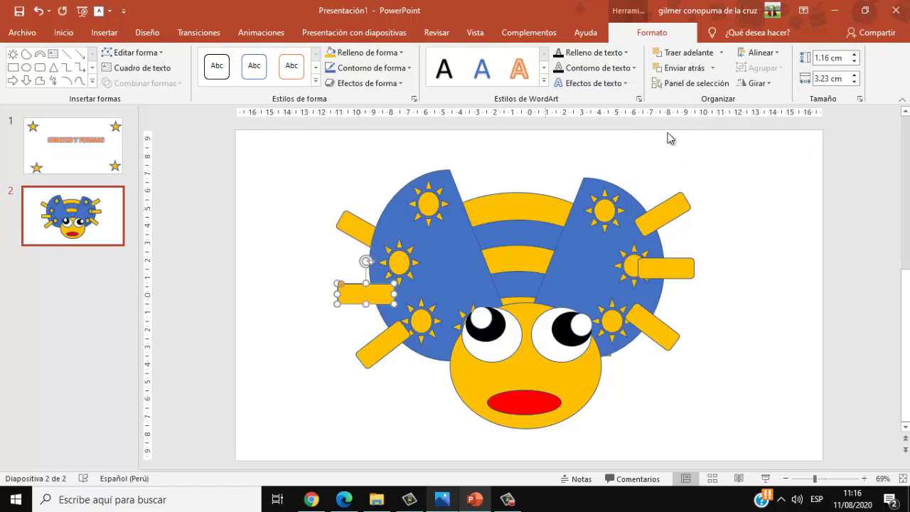
pyautogui.click(680, 68)
pyautogui.click(384, 336)
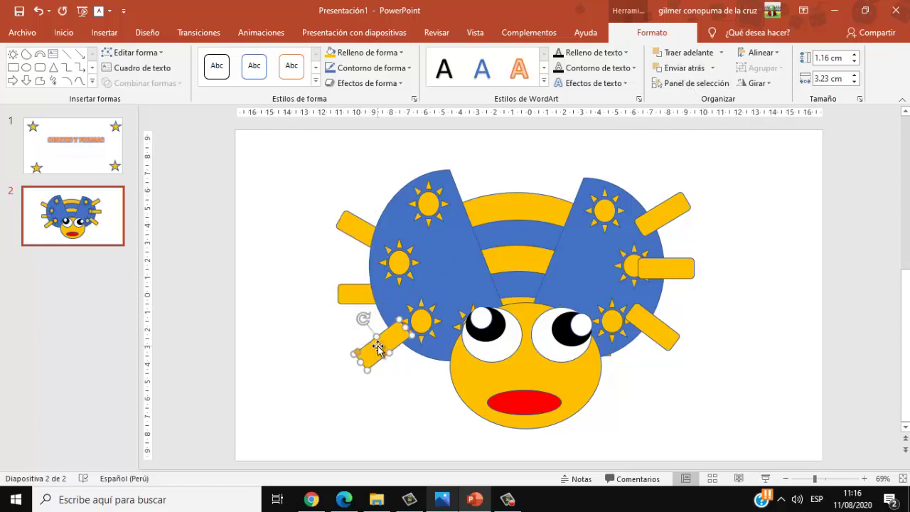
pyautogui.click(682, 67)
pyautogui.click(684, 199)
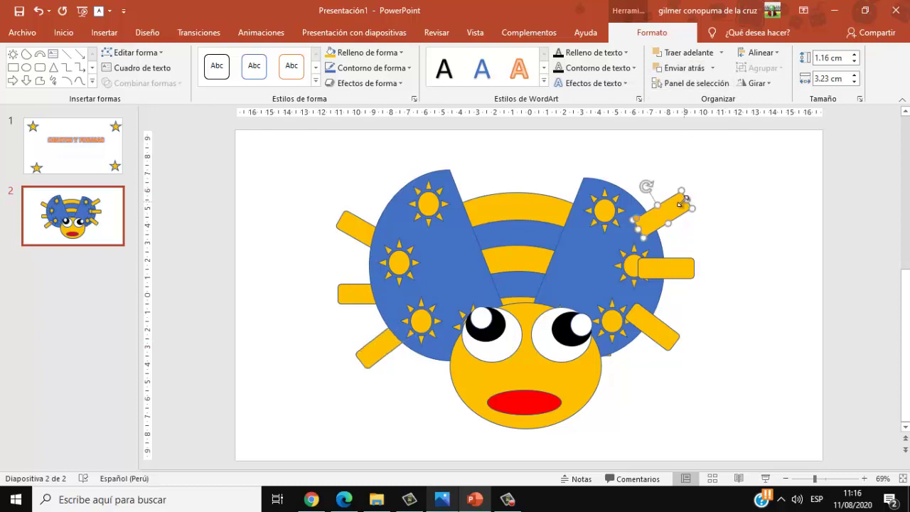
pyautogui.click(682, 67)
pyautogui.click(667, 263)
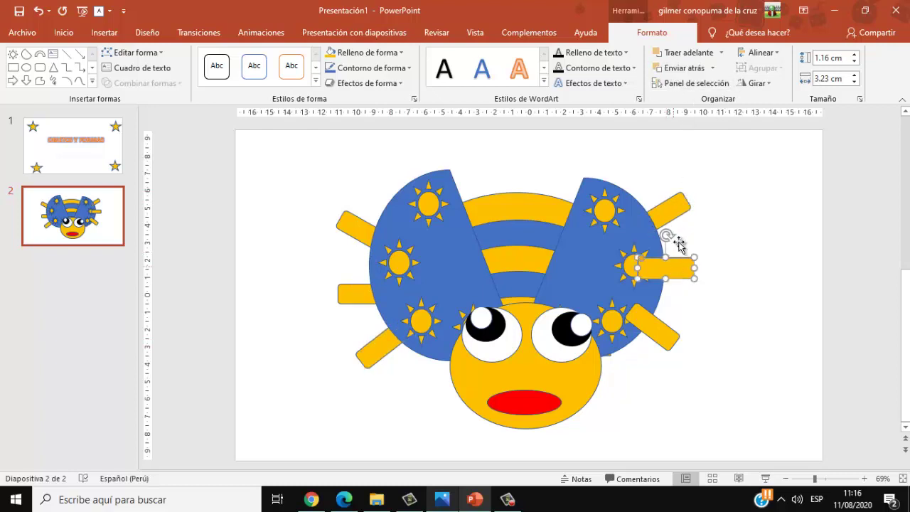
pyautogui.click(681, 67)
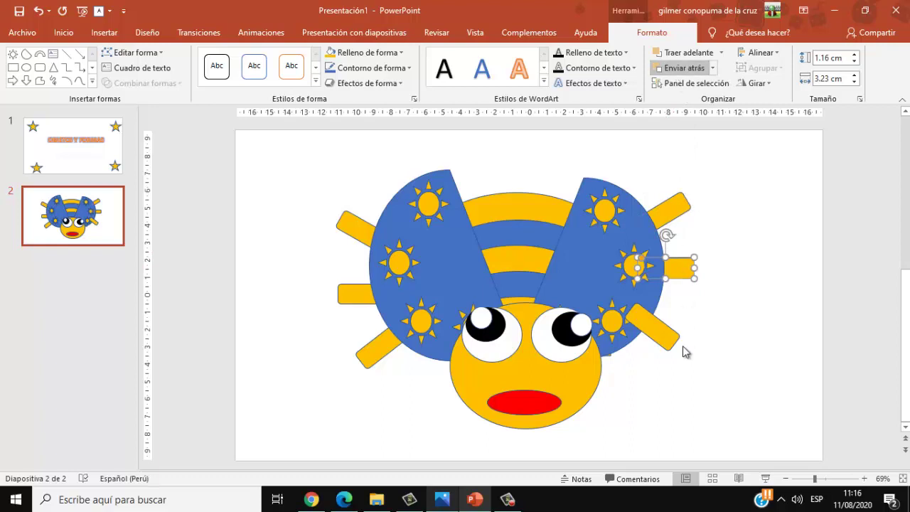
pyautogui.click(661, 340)
pyautogui.click(681, 68)
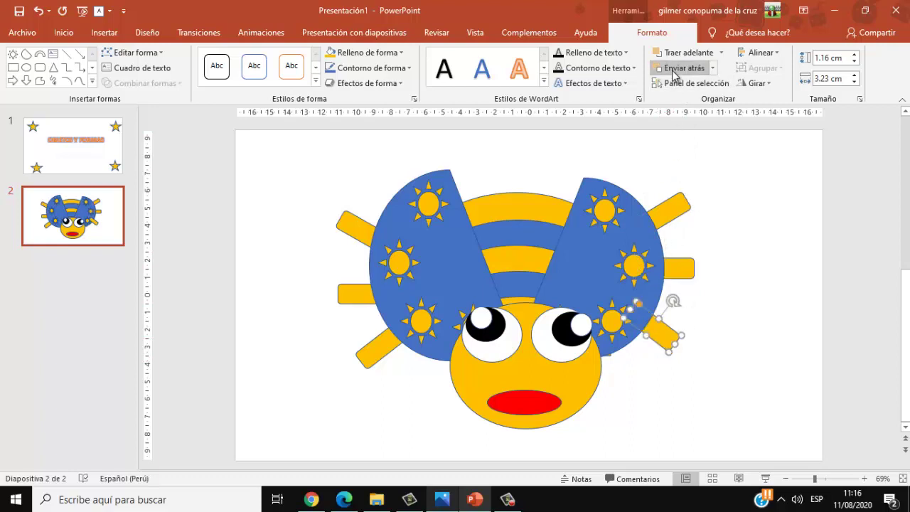
pyautogui.click(818, 373)
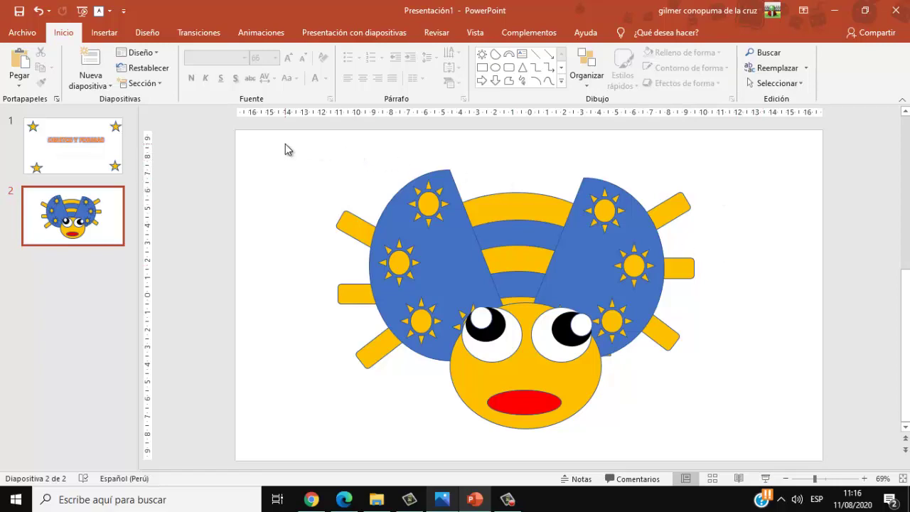
# Group every shape of the bug drawing into a single object
pyautogui.moveTo(286, 144); pyautogui.dragTo(762, 455)
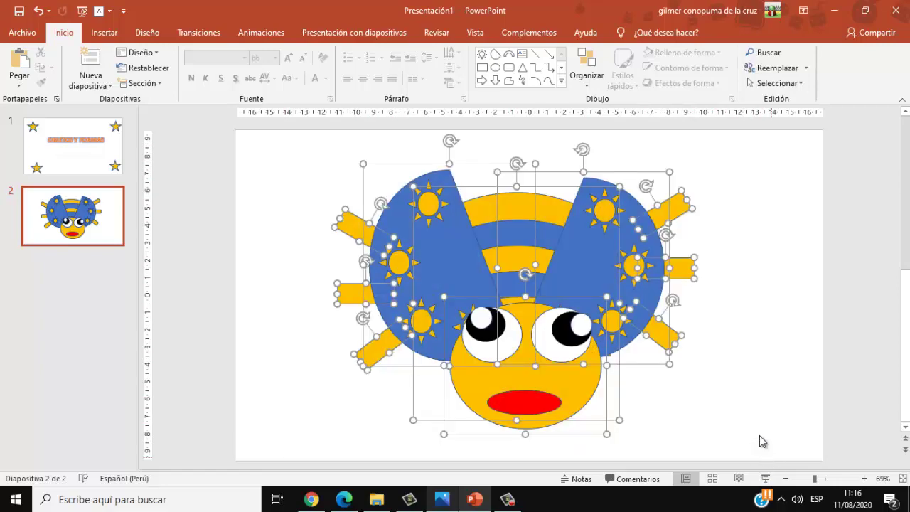
pyautogui.moveTo(304, 150); pyautogui.dragTo(772, 463)
pyautogui.click(652, 32)
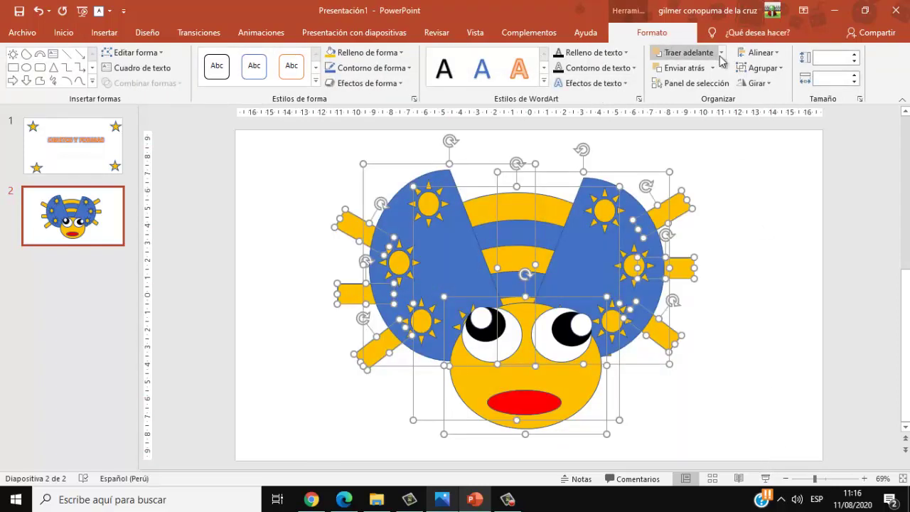
pyautogui.click(760, 67)
pyautogui.click(767, 88)
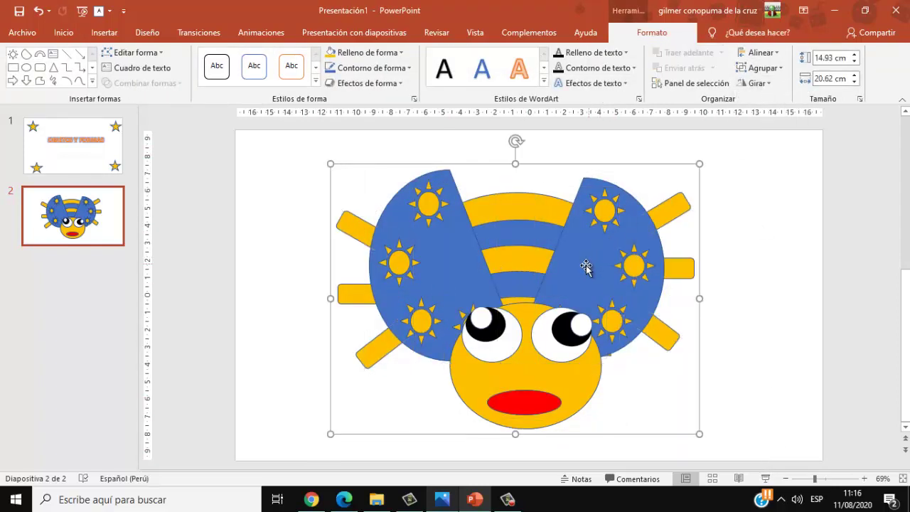
pyautogui.moveTo(588, 263)
pyautogui.mouseDown()
pyautogui.moveTo(602, 275)
pyautogui.moveTo(666, 249)
pyautogui.moveTo(498, 252)
pyautogui.mouseUp()
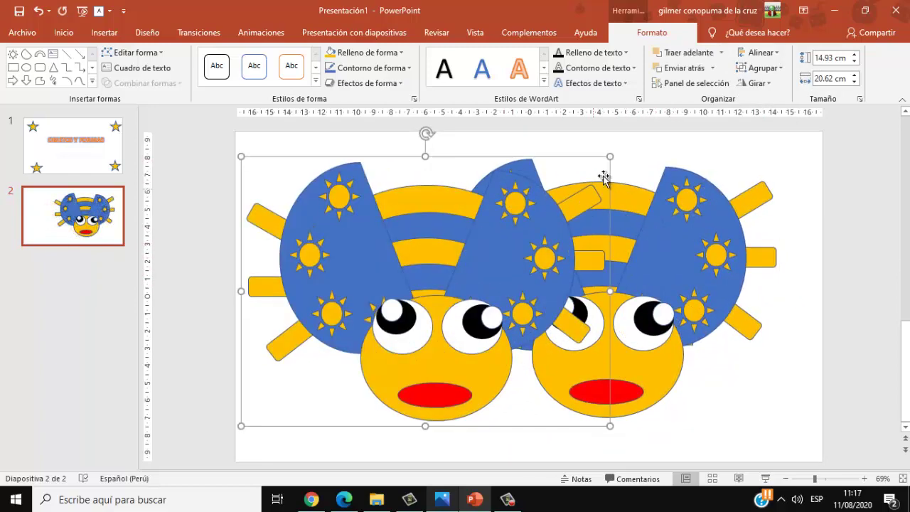
# Add smaller 3.56 × 5 cm copies of the bug around the large one
pyautogui.moveTo(609, 158)
pyautogui.mouseDown()
pyautogui.moveTo(334, 363)
pyautogui.moveTo(399, 334)
pyautogui.mouseUp()
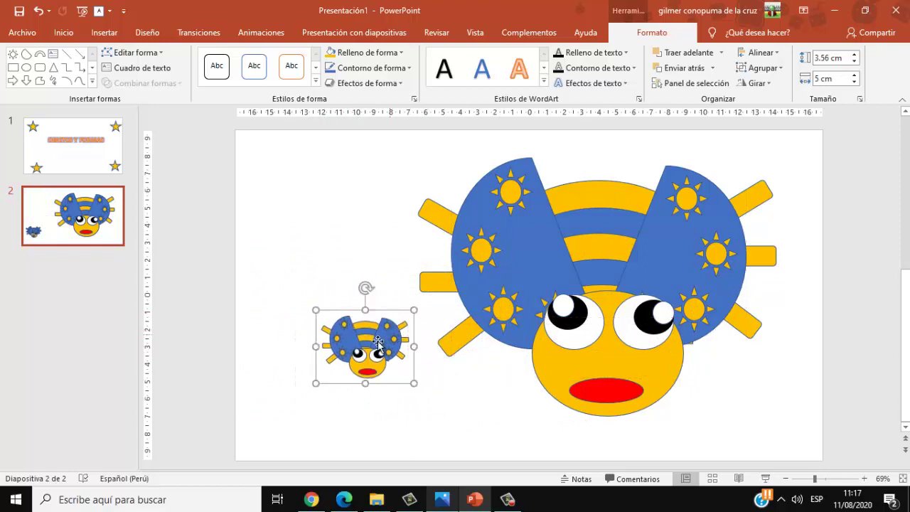
pyautogui.moveTo(397, 367)
pyautogui.mouseDown()
pyautogui.moveTo(403, 400)
pyautogui.moveTo(493, 430)
pyautogui.moveTo(643, 409)
pyautogui.moveTo(779, 406)
pyautogui.moveTo(460, 203)
pyautogui.moveTo(318, 242)
pyautogui.mouseUp()
pyautogui.click(838, 310)
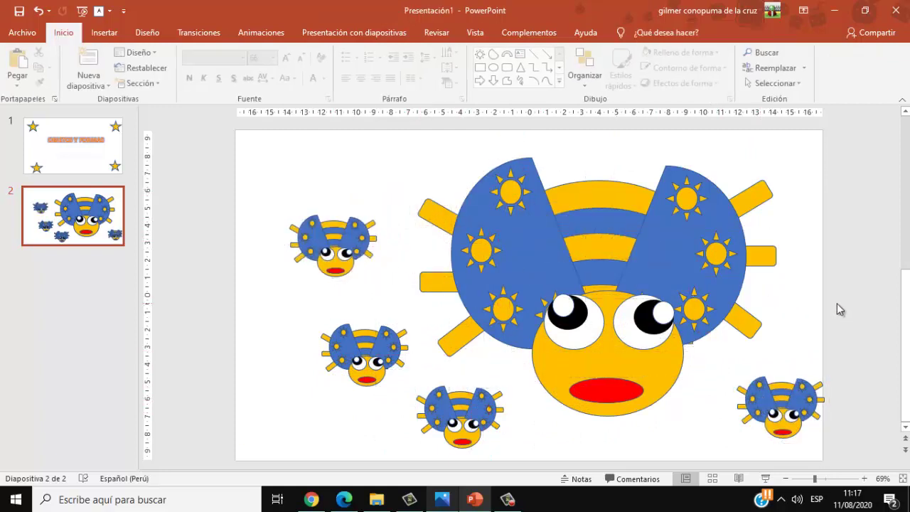
pyautogui.moveTo(779, 402); pyautogui.dragTo(762, 404)
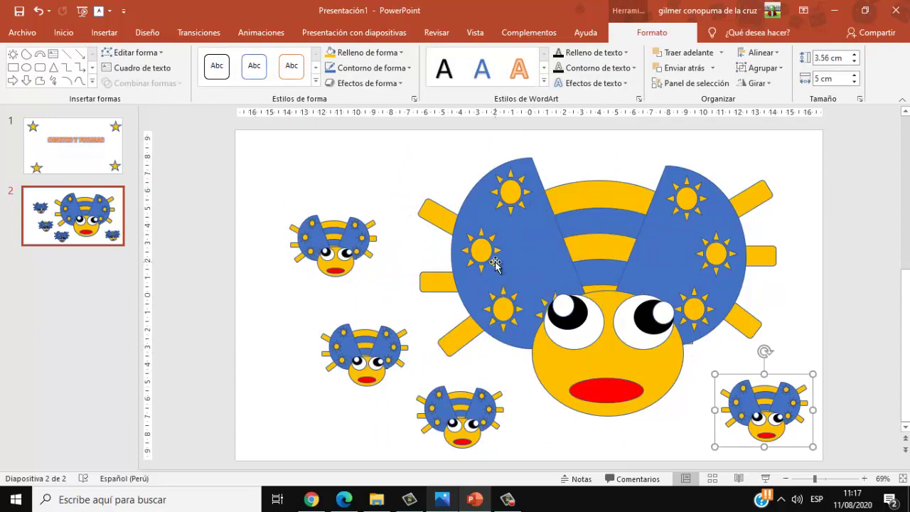
pyautogui.click(249, 188)
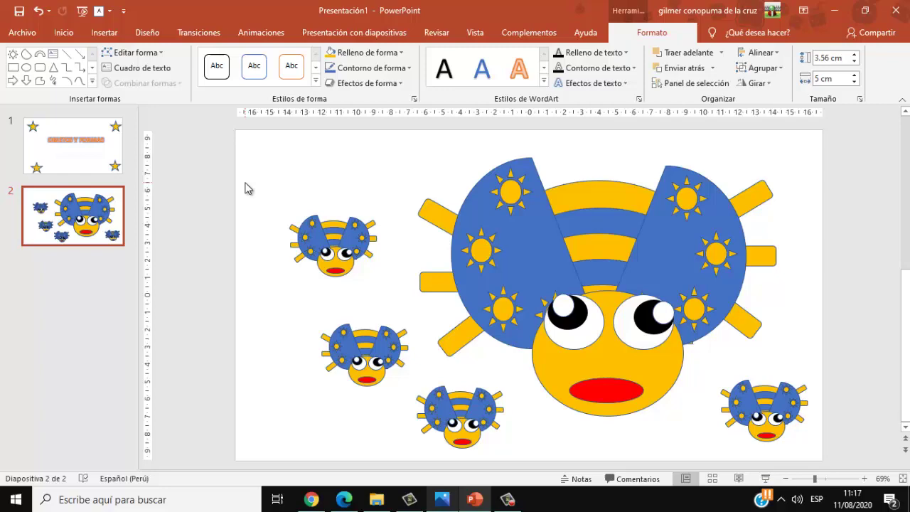
# Set the title slide's background fill to dark red
pyautogui.click(95, 156)
pyautogui.click(95, 221)
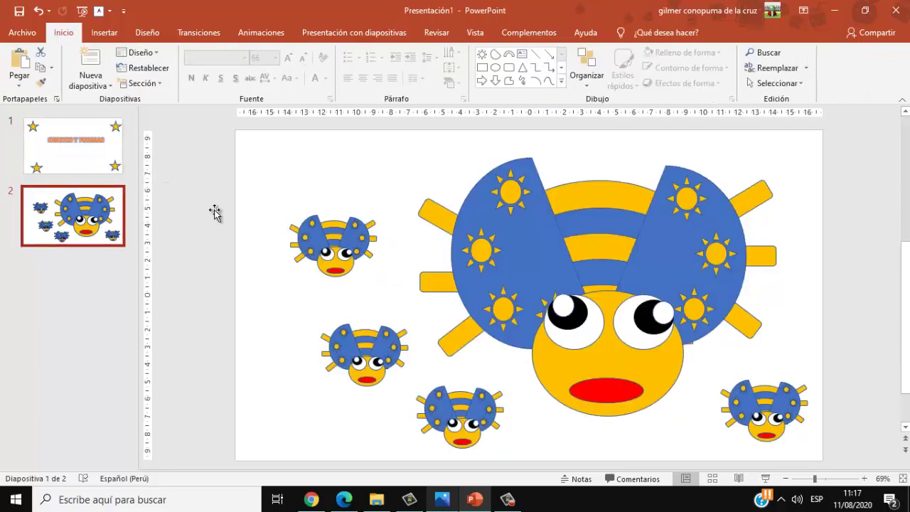
pyautogui.click(93, 158)
pyautogui.click(149, 34)
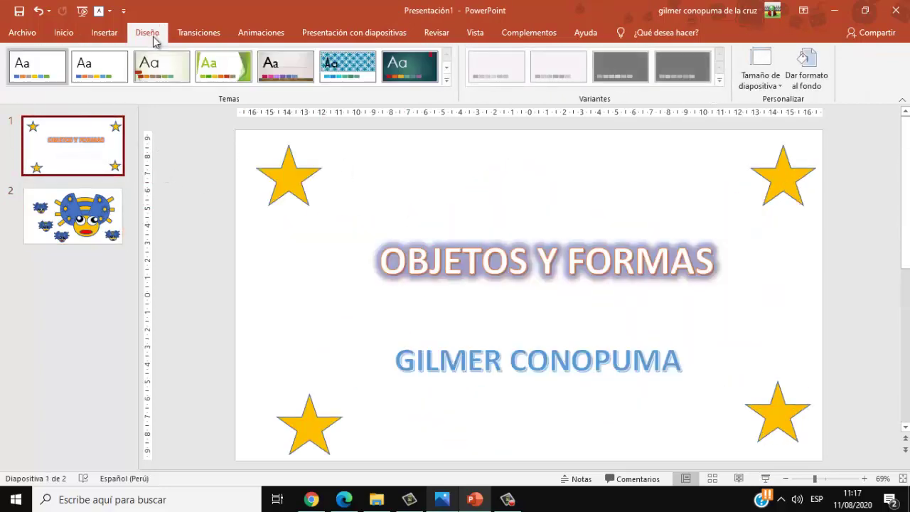
pyautogui.click(804, 65)
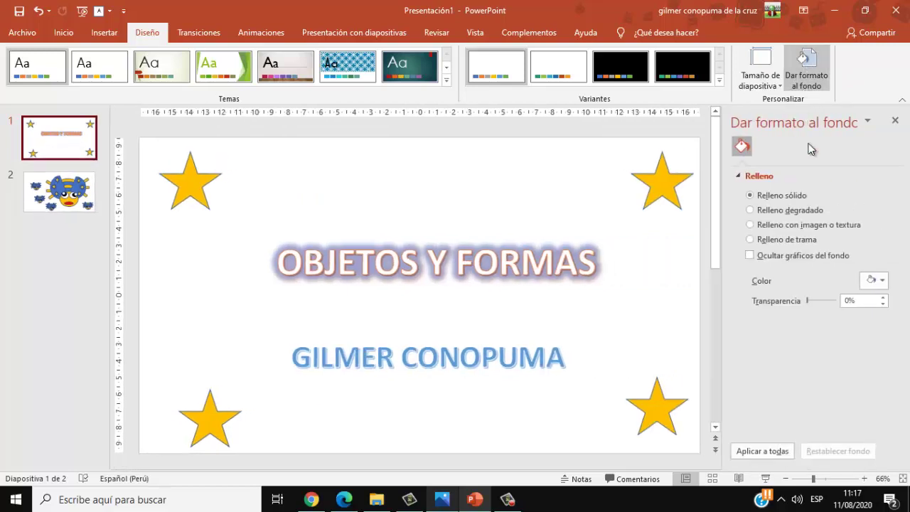
pyautogui.click(881, 280)
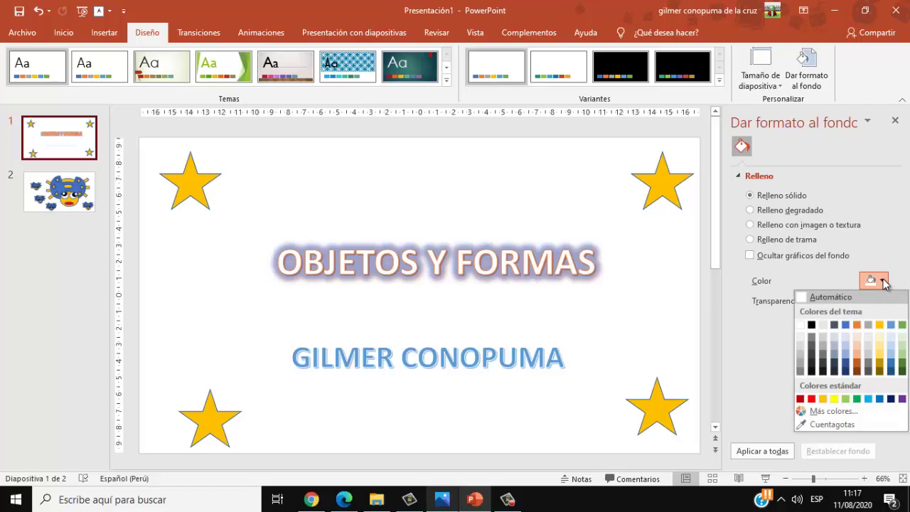
pyautogui.click(891, 399)
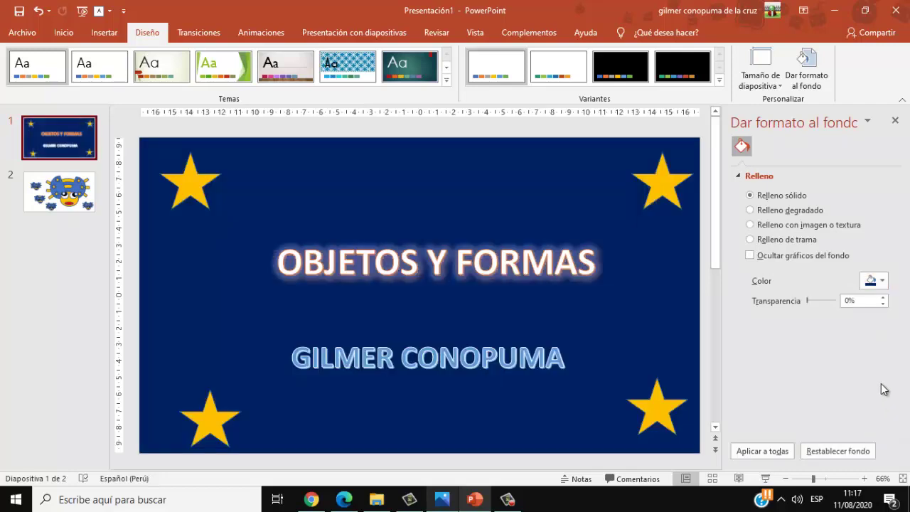
pyautogui.click(881, 280)
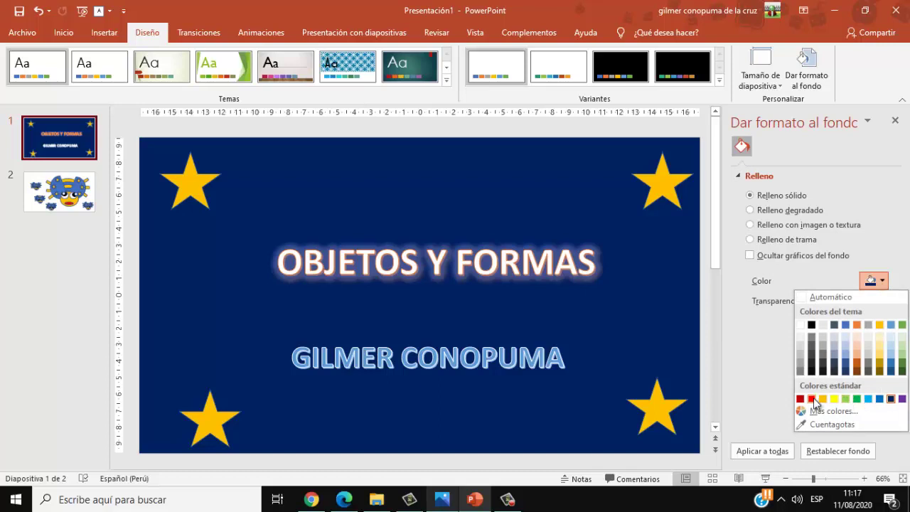
pyautogui.click(799, 399)
# Give slide 2 a light blue background, then bring up the activity PDF in Edge
pyautogui.click(78, 199)
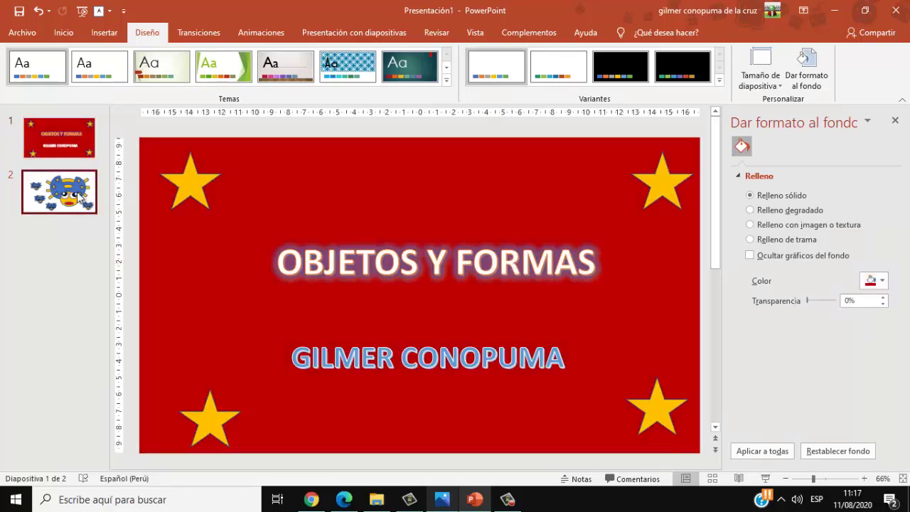
pyautogui.click(882, 280)
pyautogui.click(867, 399)
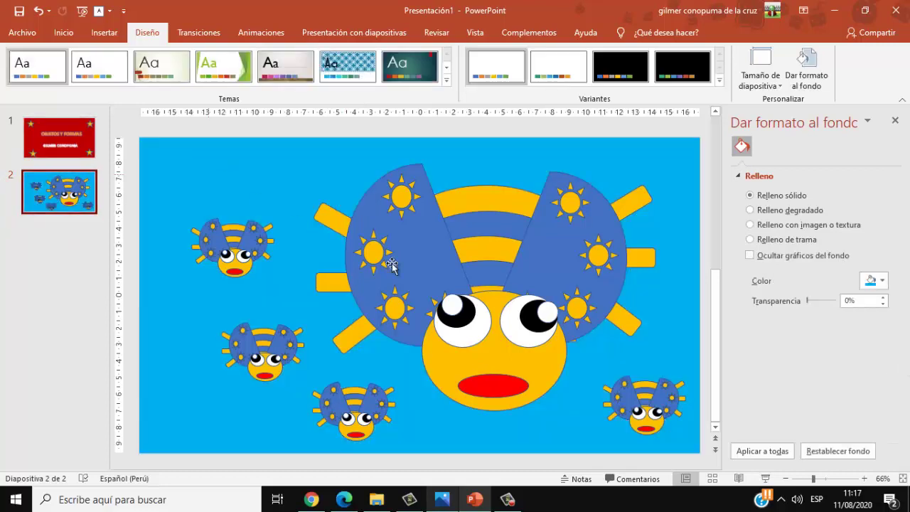
pyautogui.click(349, 497)
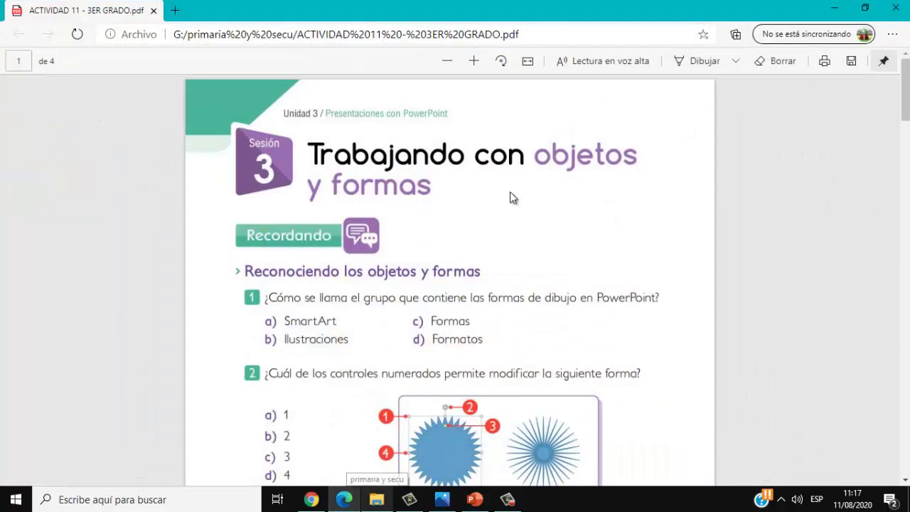
# Scroll the activity PDF to page 3 with the Restar and Modificar puntos steps
pyautogui.scroll(-3, 401, 178)
pyautogui.scroll(-2, 401, 177)
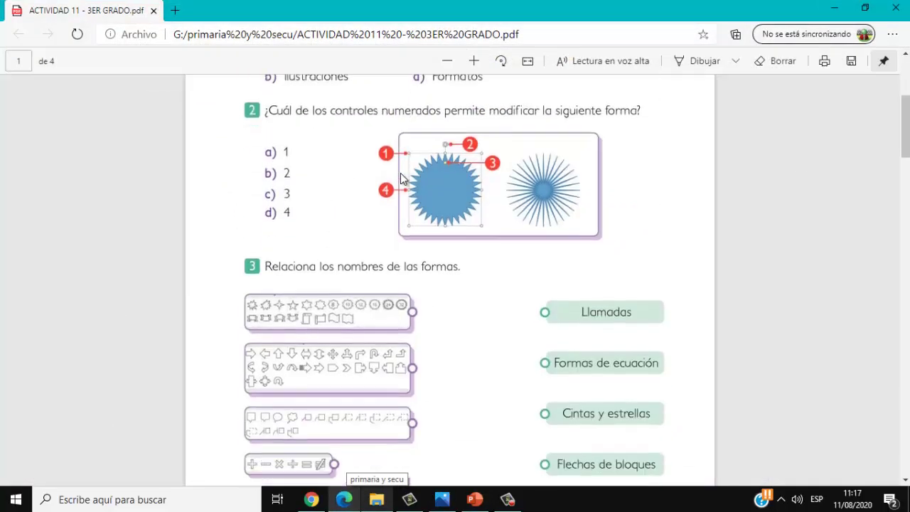
pyautogui.scroll(-2, 400, 177)
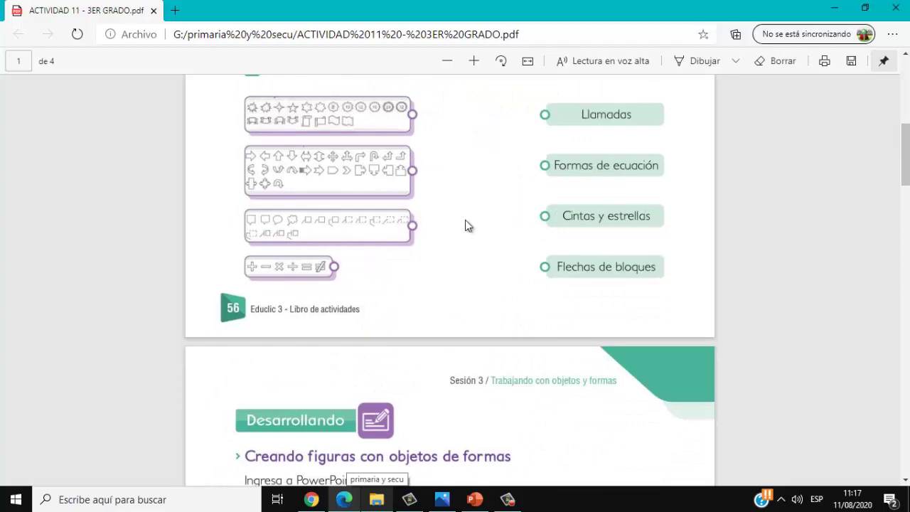
pyautogui.scroll(4, 464, 219)
pyautogui.scroll(2, 412, 217)
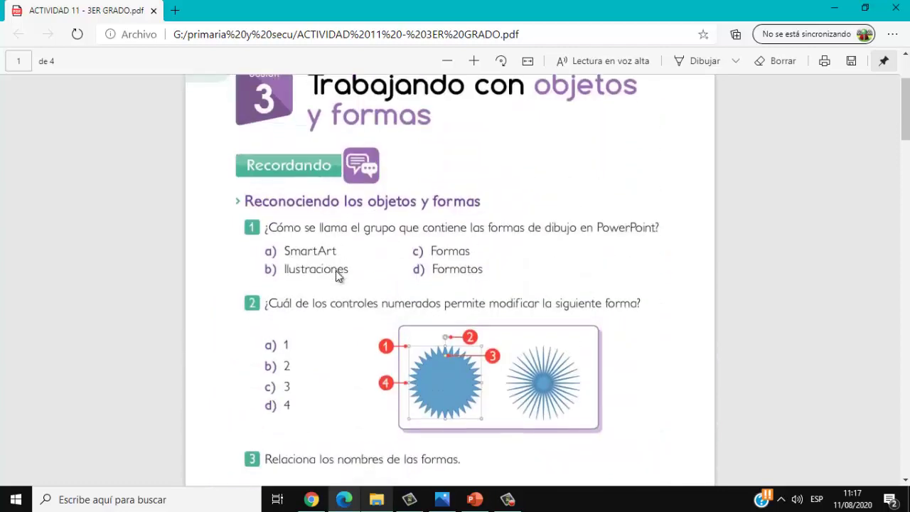
pyautogui.scroll(-2, 349, 277)
pyautogui.scroll(-1, 408, 271)
pyautogui.scroll(-5, 522, 320)
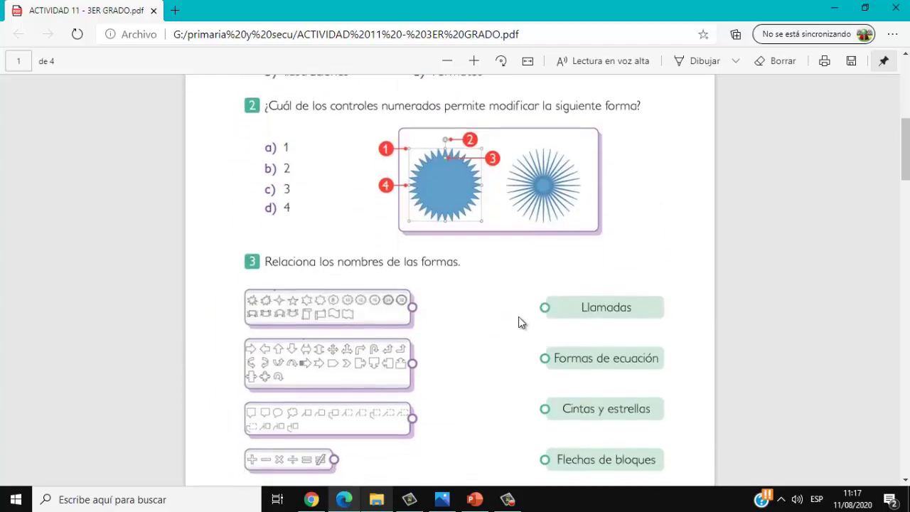
pyautogui.scroll(1, 516, 286)
pyautogui.scroll(-5, 517, 277)
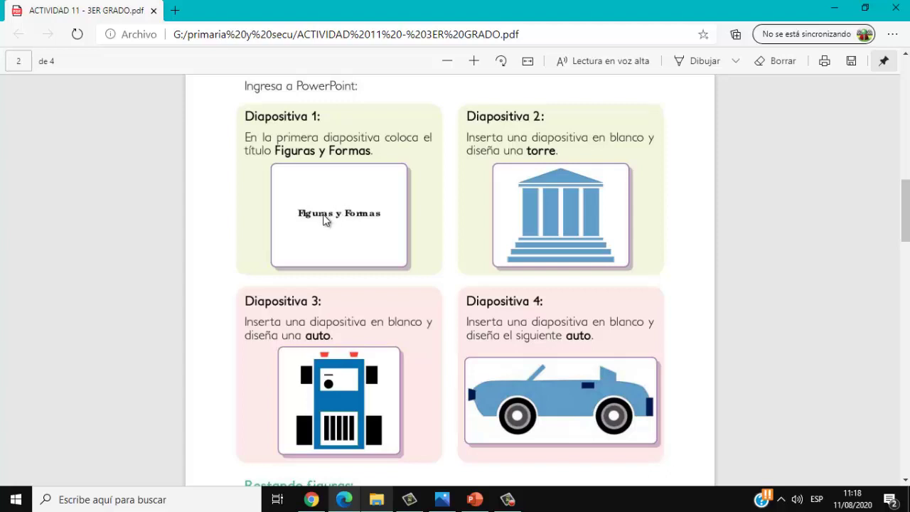
pyautogui.scroll(-1, 346, 250)
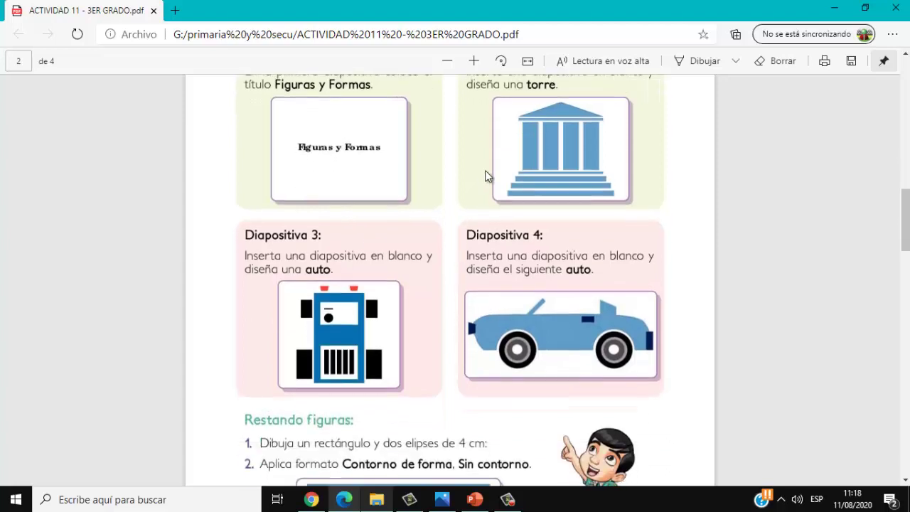
pyautogui.scroll(2, 462, 174)
pyautogui.scroll(-1, 530, 199)
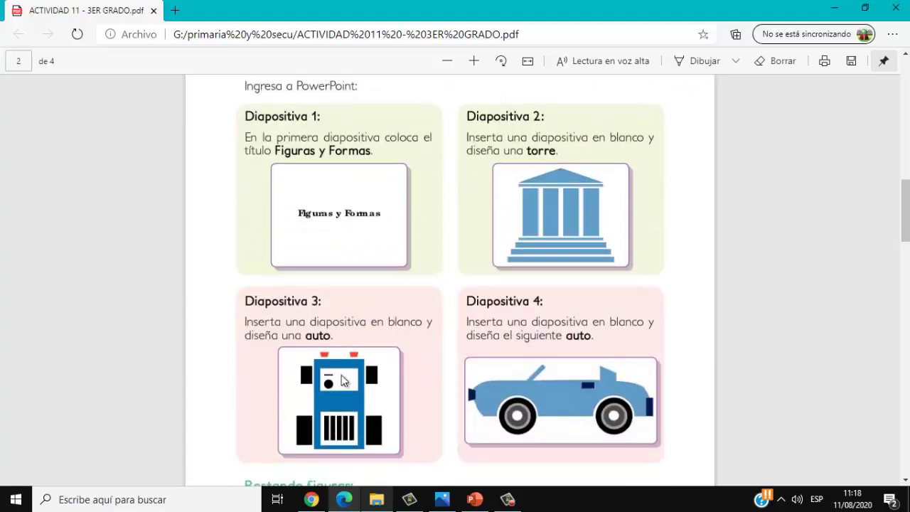
pyautogui.scroll(-1, 512, 348)
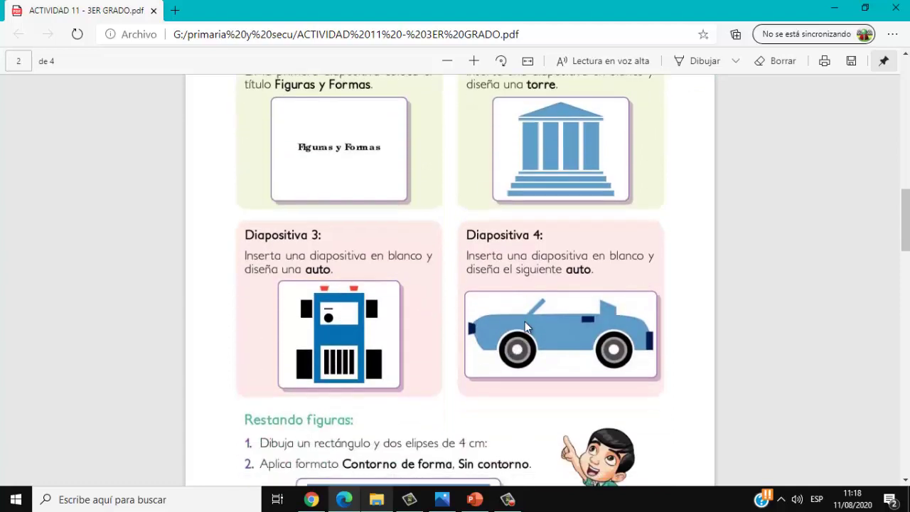
pyautogui.scroll(-1, 526, 299)
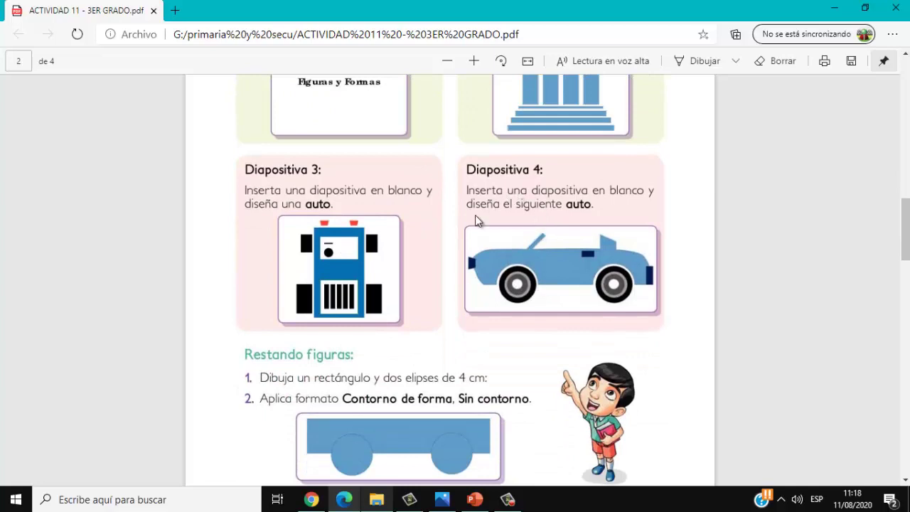
pyautogui.scroll(-2, 484, 334)
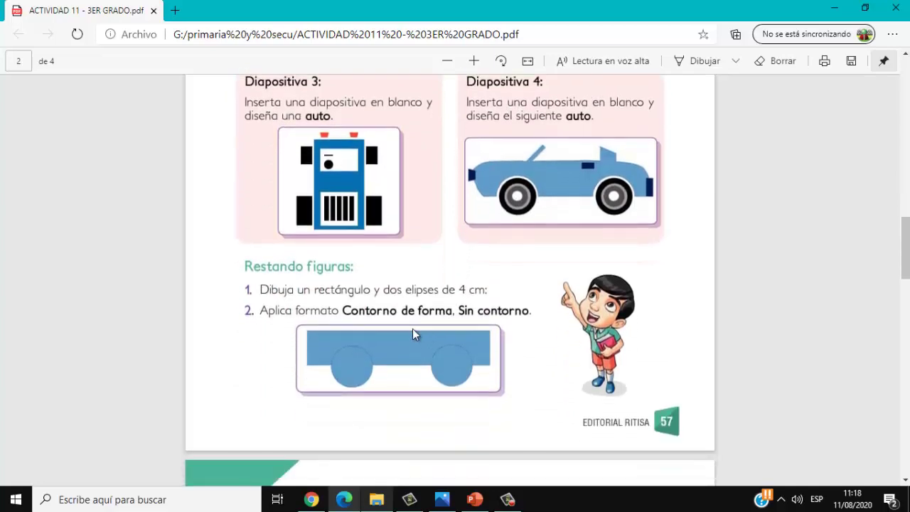
pyautogui.scroll(-2, 426, 270)
pyautogui.scroll(-1, 426, 270)
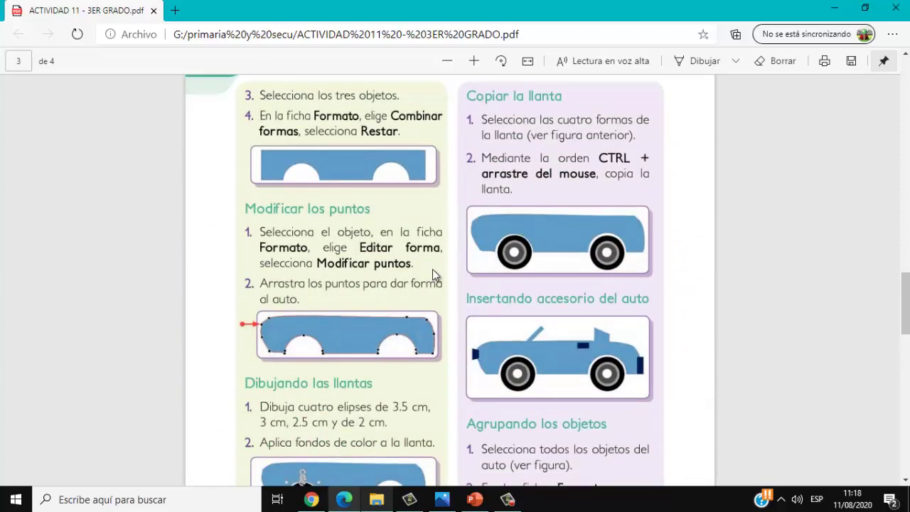
pyautogui.scroll(2, 432, 269)
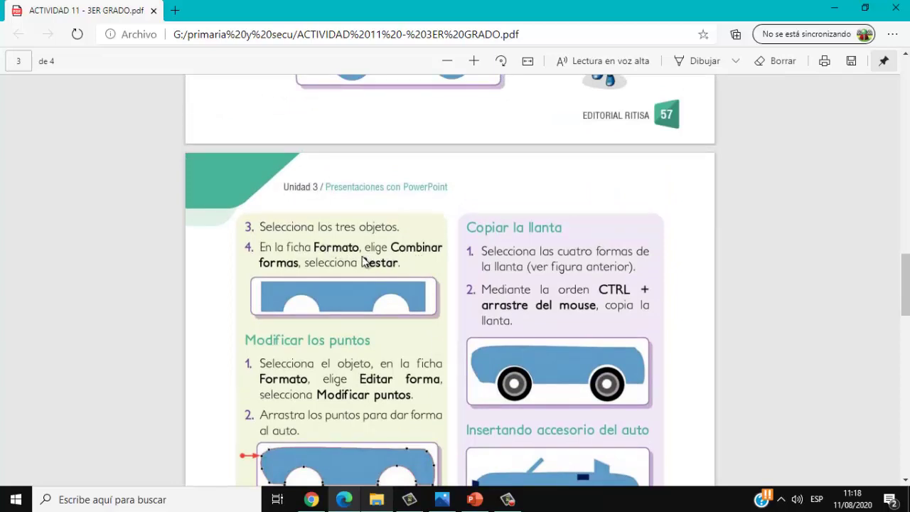
# Insert a blank slide after the bug slide, briefly checking the activity PDF
pyautogui.click(475, 499)
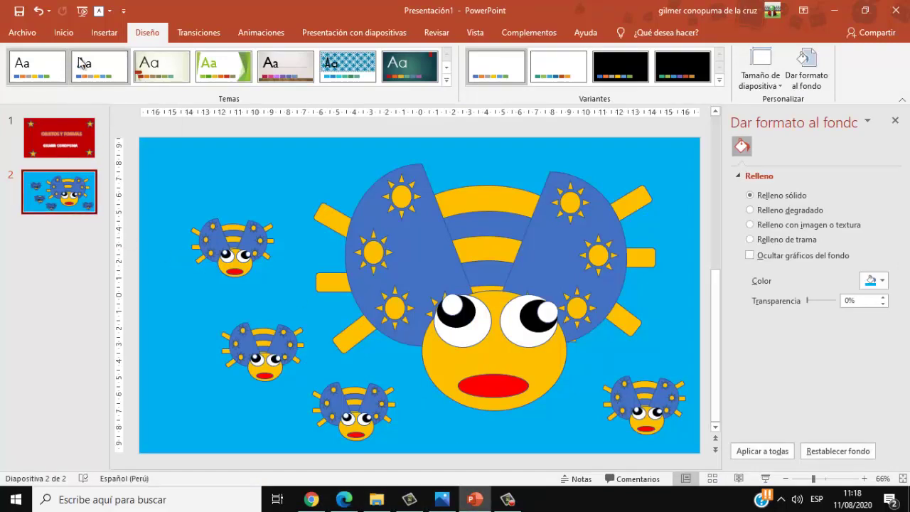
pyautogui.click(64, 32)
pyautogui.click(90, 80)
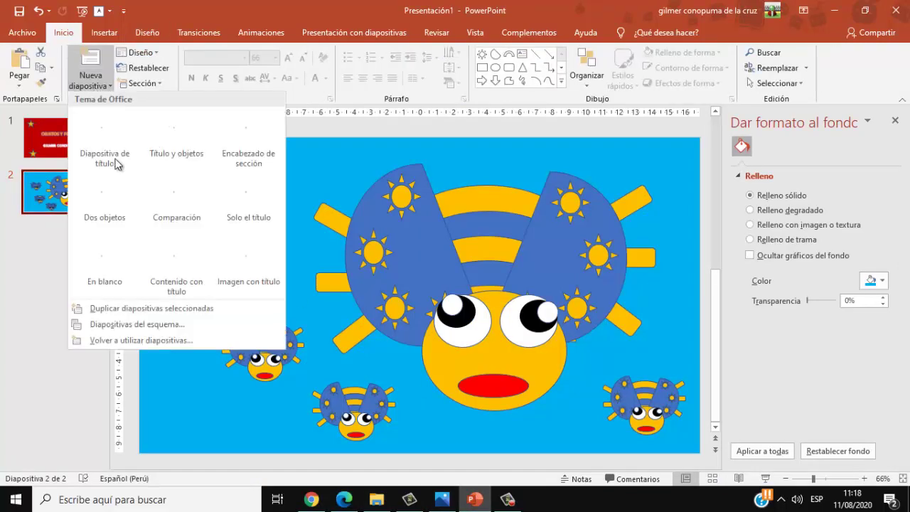
pyautogui.click(118, 261)
pyautogui.click(354, 500)
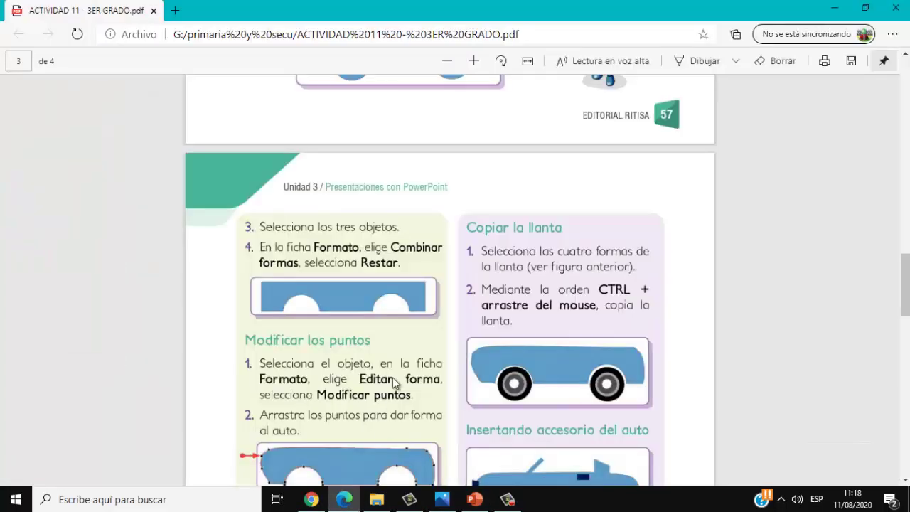
pyautogui.scroll(-1, 392, 305)
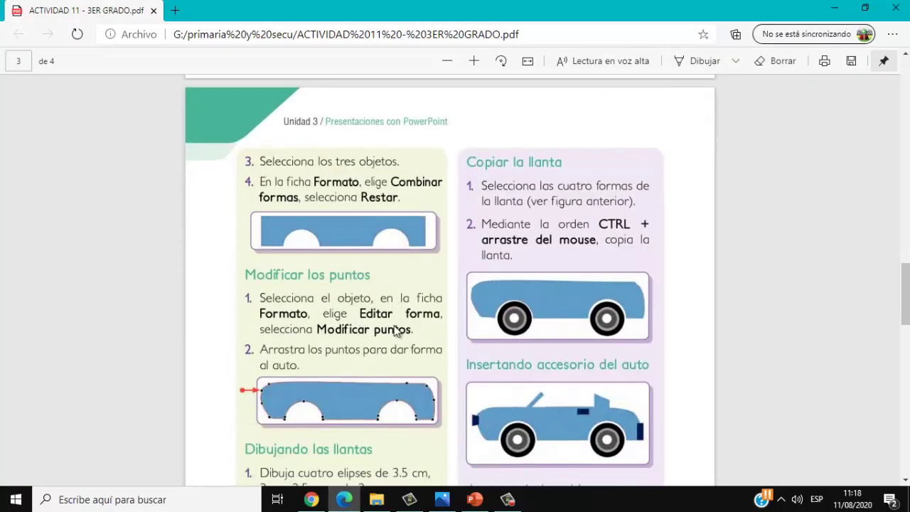
pyautogui.click(307, 500)
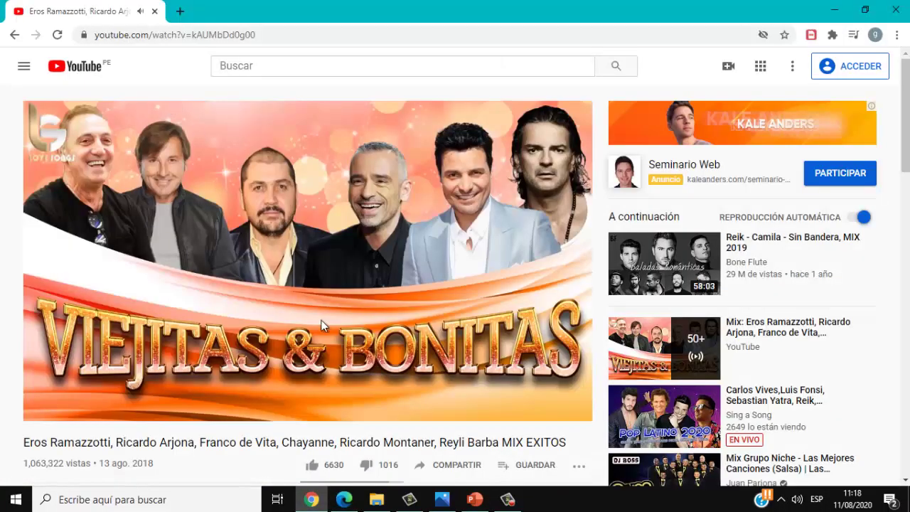
pyautogui.click(475, 500)
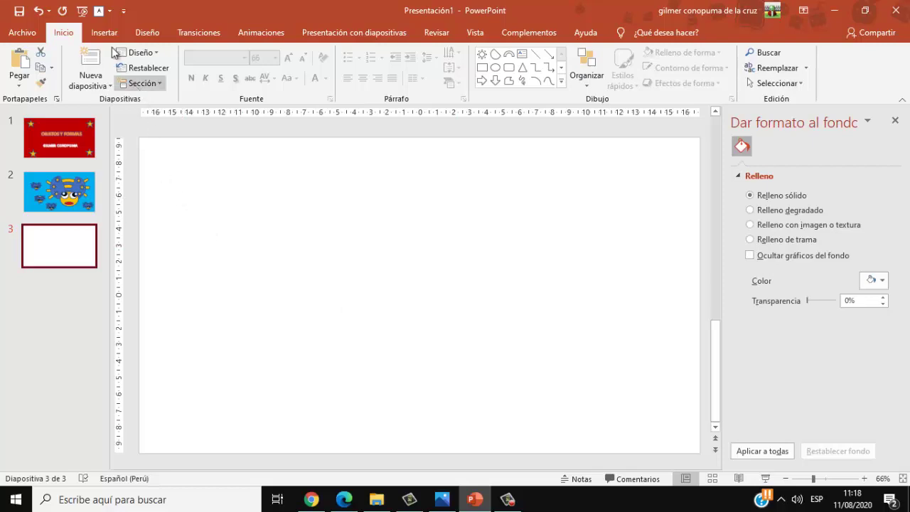
# Draw a wide blue rectangle on slide 3 for the car body
pyautogui.click(99, 10)
pyautogui.click(118, 35)
pyautogui.click(113, 34)
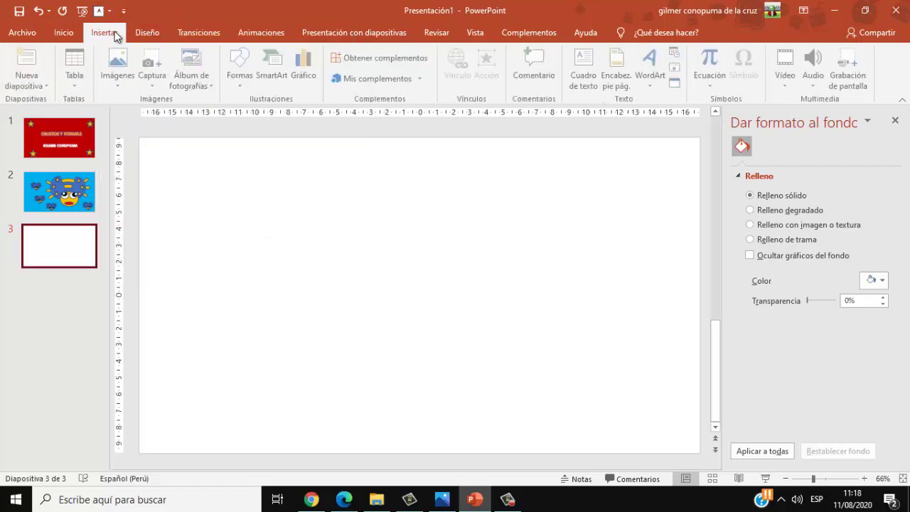
pyautogui.click(241, 71)
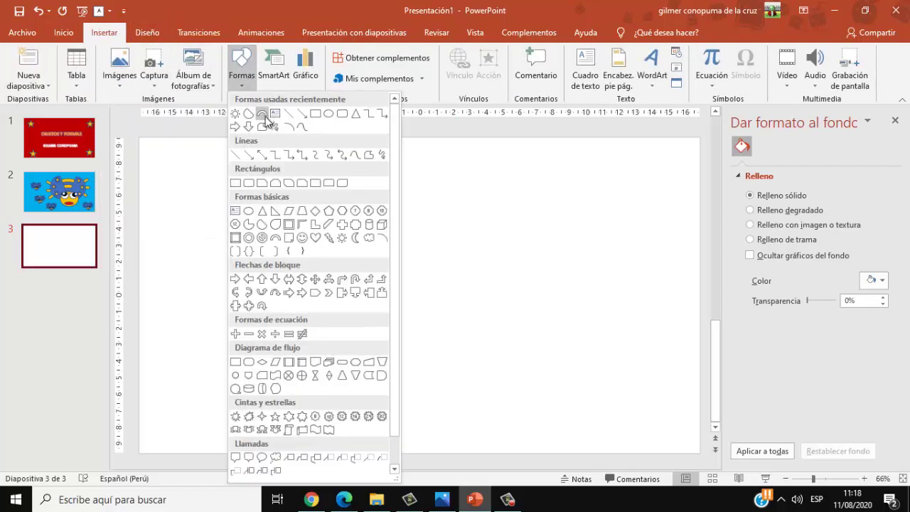
pyautogui.click(316, 120)
pyautogui.moveTo(236, 252)
pyautogui.mouseDown()
pyautogui.moveTo(463, 335)
pyautogui.moveTo(485, 334)
pyautogui.mouseUp()
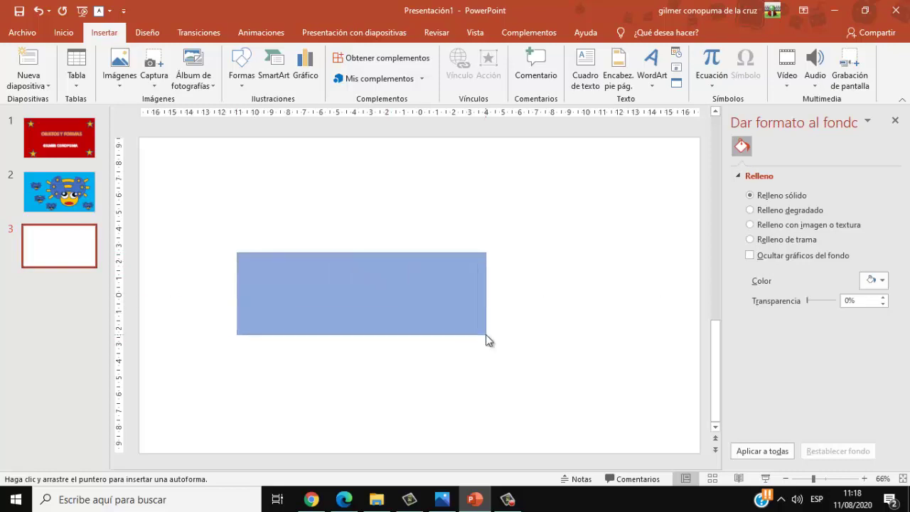
pyautogui.moveTo(420, 275); pyautogui.dragTo(421, 254)
# Add wheel circles over the rectangle's bottom edge and select them with the rectangle
pyautogui.click(26, 68)
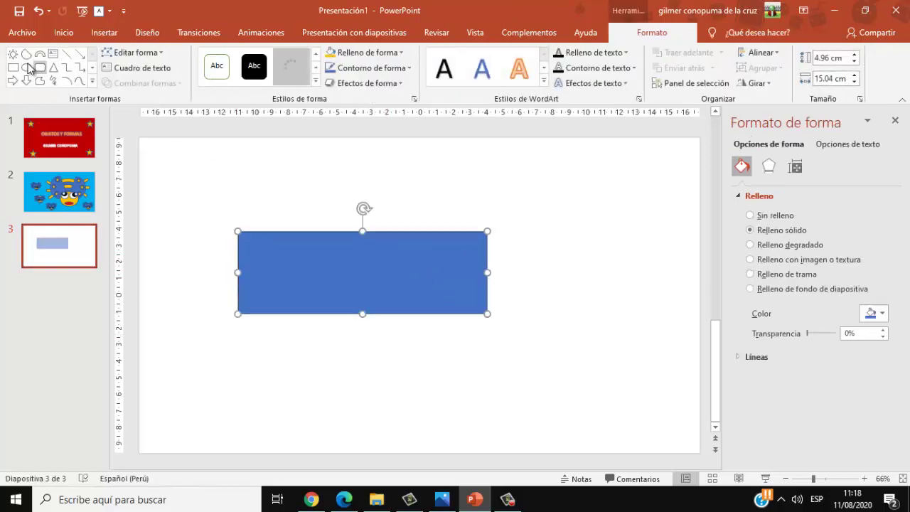
pyautogui.moveTo(275, 297)
pyautogui.mouseDown()
pyautogui.moveTo(327, 345)
pyautogui.moveTo(329, 331)
pyautogui.moveTo(451, 330)
pyautogui.moveTo(437, 329)
pyautogui.mouseUp()
pyautogui.click(240, 224)
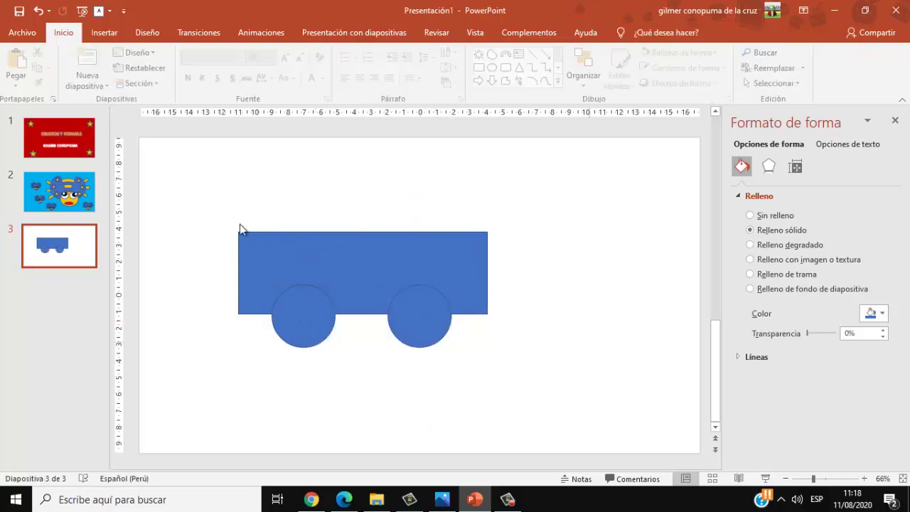
pyautogui.moveTo(203, 207); pyautogui.dragTo(561, 411)
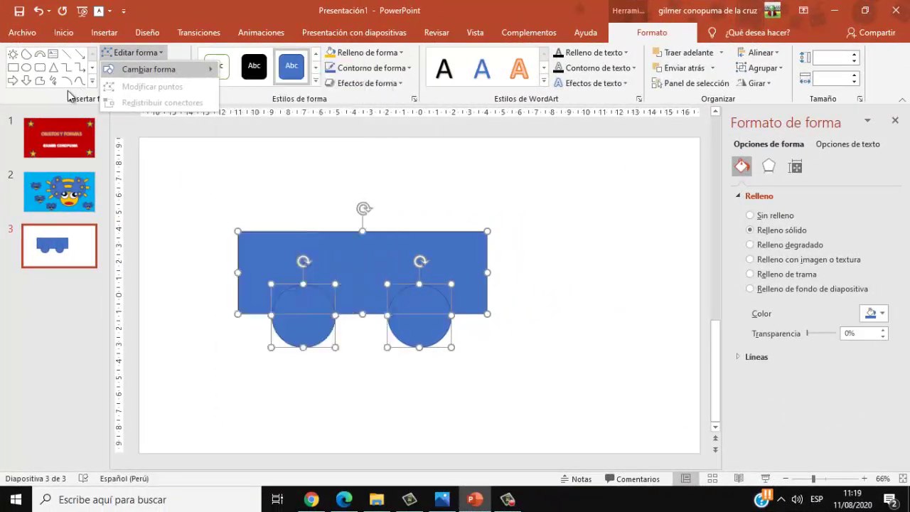
# Subtract the circles from the rectangle with Combinar formas > Restar and reposition the result
pyautogui.click(68, 92)
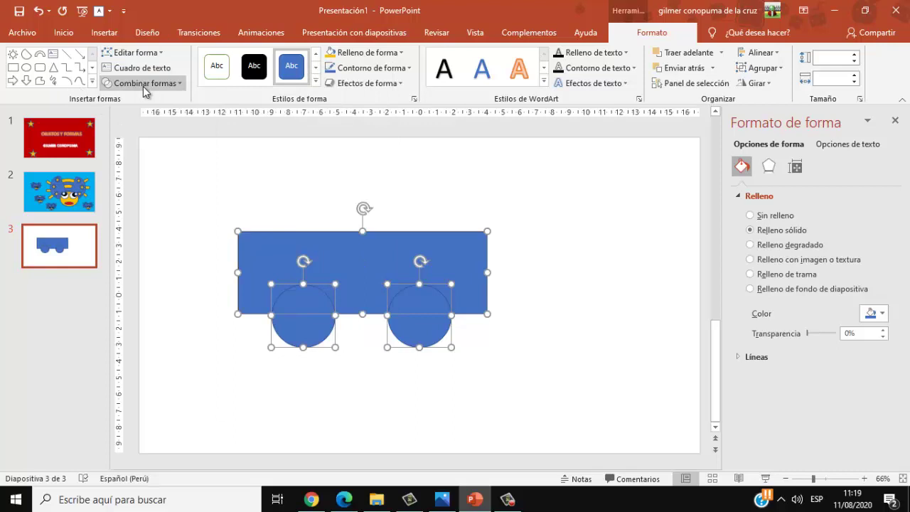
pyautogui.click(182, 81)
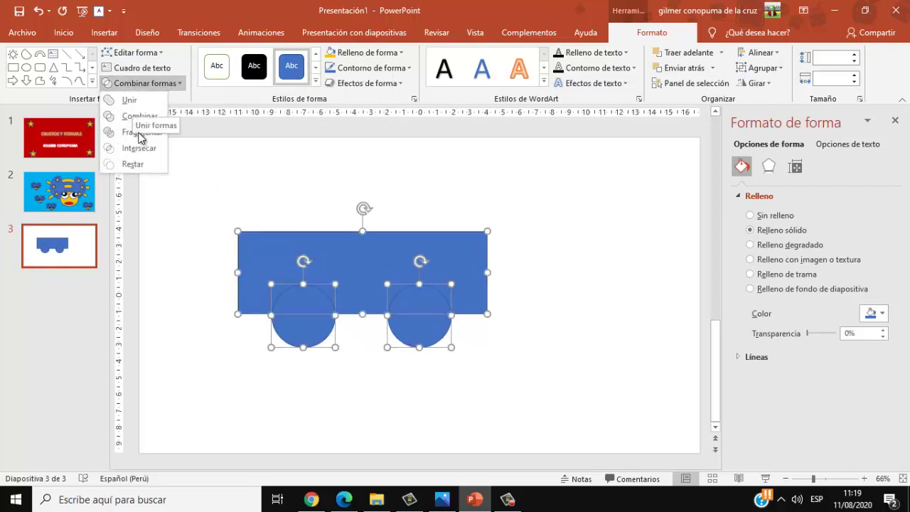
pyautogui.click(133, 164)
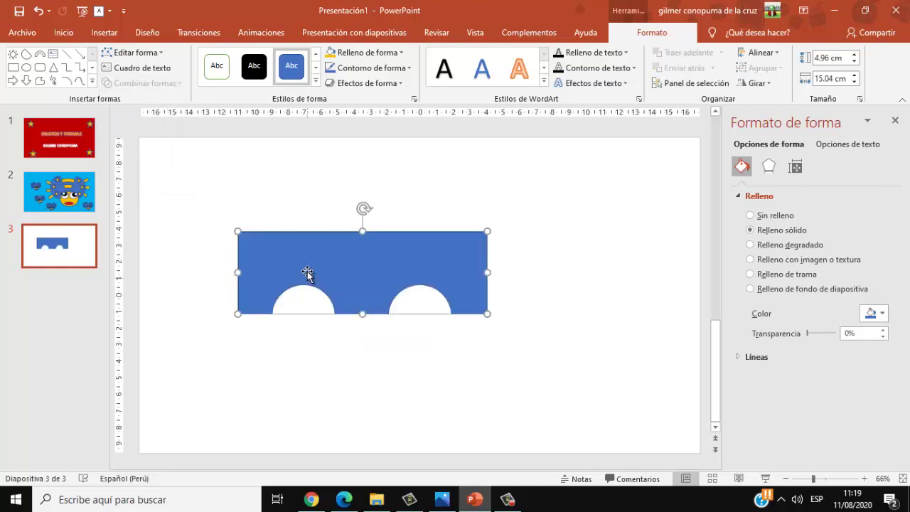
pyautogui.moveTo(304, 272); pyautogui.dragTo(281, 274)
pyautogui.click(443, 334)
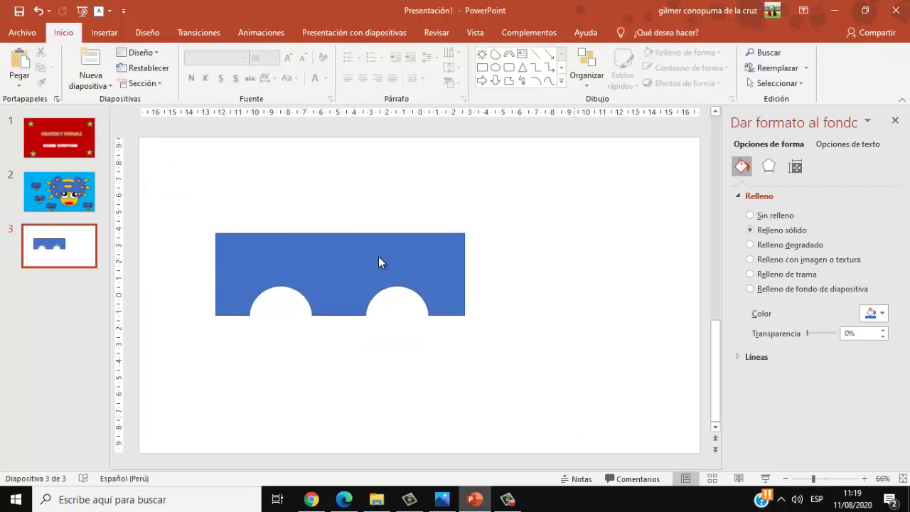
pyautogui.moveTo(378, 257); pyautogui.dragTo(394, 258)
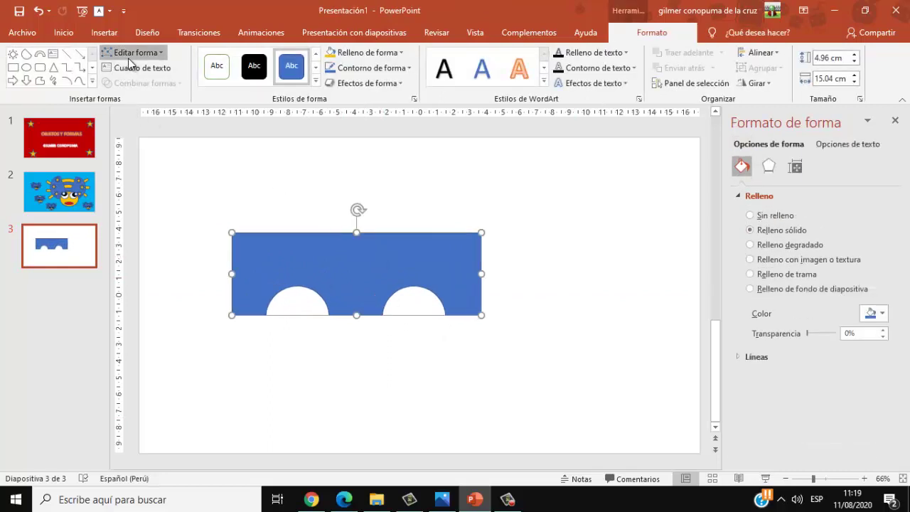
# Edit the body's points to slant the back and front and curve the top edge
pyautogui.click(130, 52)
pyautogui.click(154, 87)
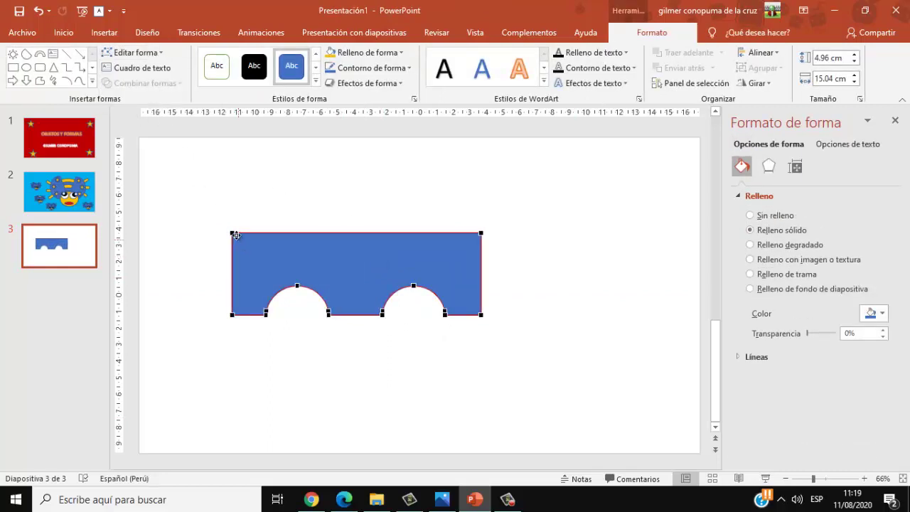
pyautogui.moveTo(240, 232); pyautogui.dragTo(246, 236)
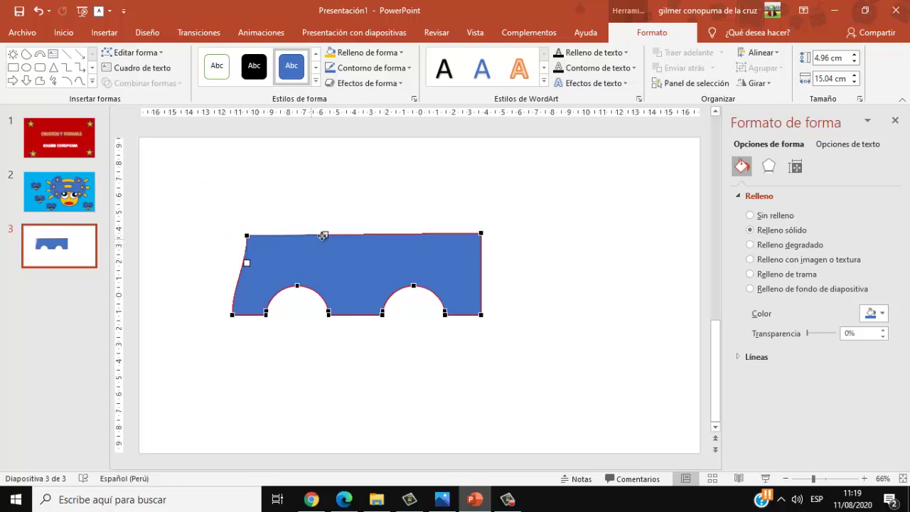
pyautogui.moveTo(325, 235); pyautogui.dragTo(329, 247)
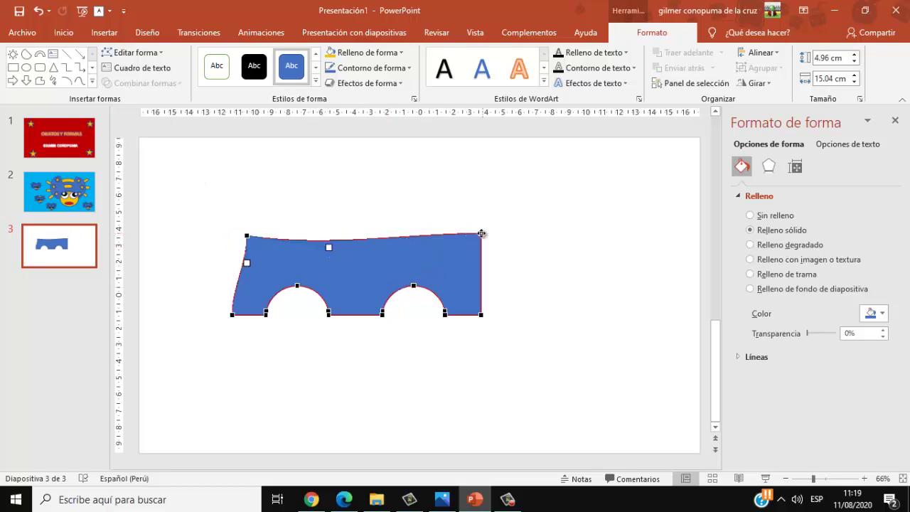
pyautogui.moveTo(482, 233); pyautogui.dragTo(461, 240)
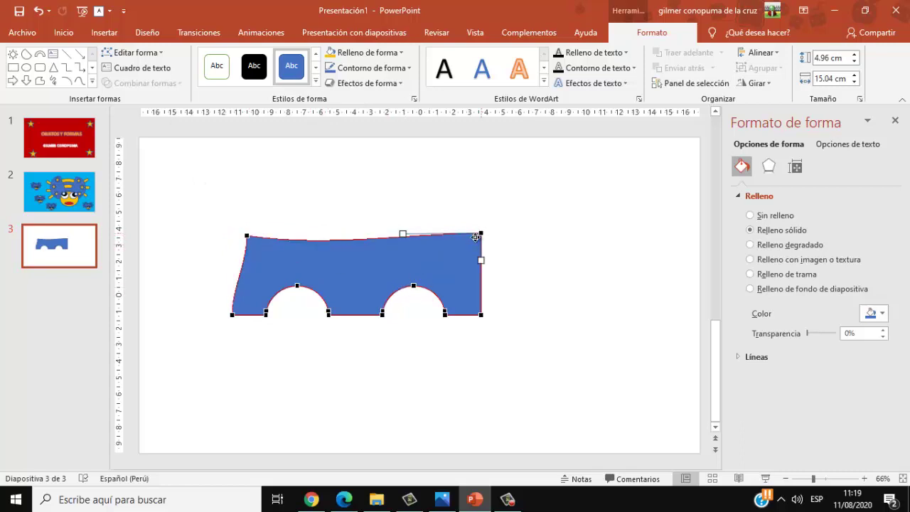
pyautogui.click(359, 501)
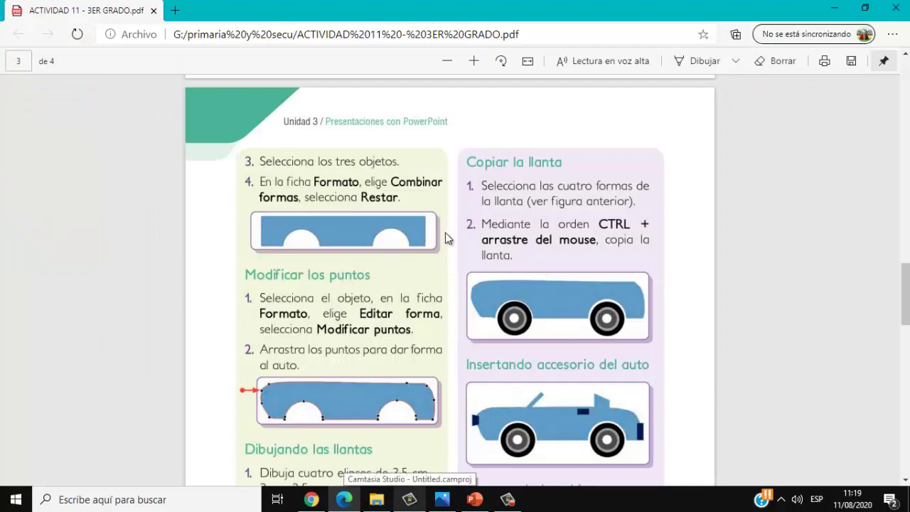
# Scroll the activity PDF through the Agrupando steps to the Diapositiva 5 and 6 vehicle models, then back up slightly
pyautogui.scroll(-1, 515, 244)
pyautogui.scroll(-3, 498, 284)
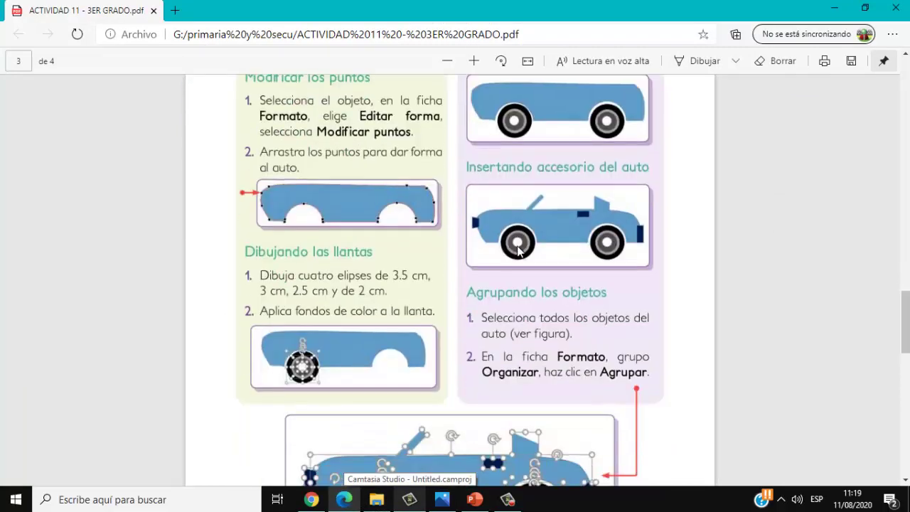
pyautogui.scroll(-1, 469, 327)
pyautogui.scroll(-2, 446, 370)
pyautogui.scroll(-2, 446, 365)
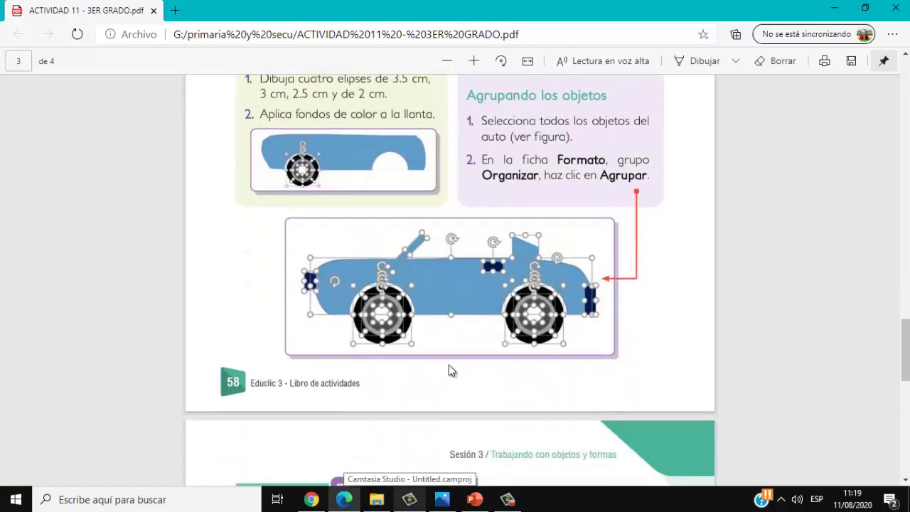
pyautogui.scroll(-5, 448, 365)
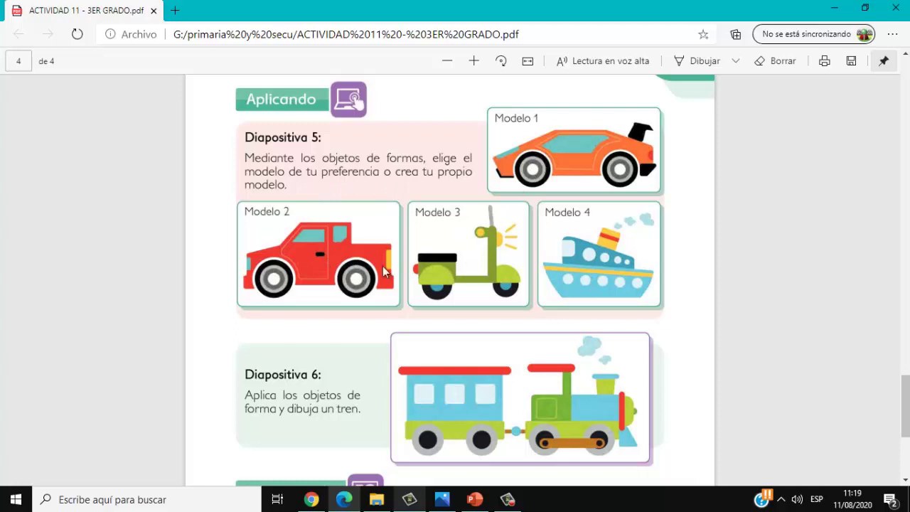
pyautogui.scroll(-3, 371, 272)
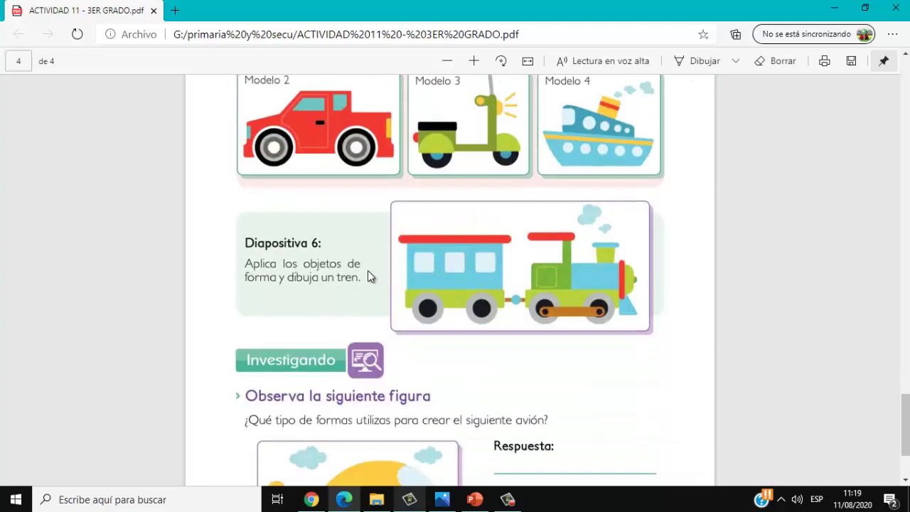
pyautogui.scroll(-3, 491, 274)
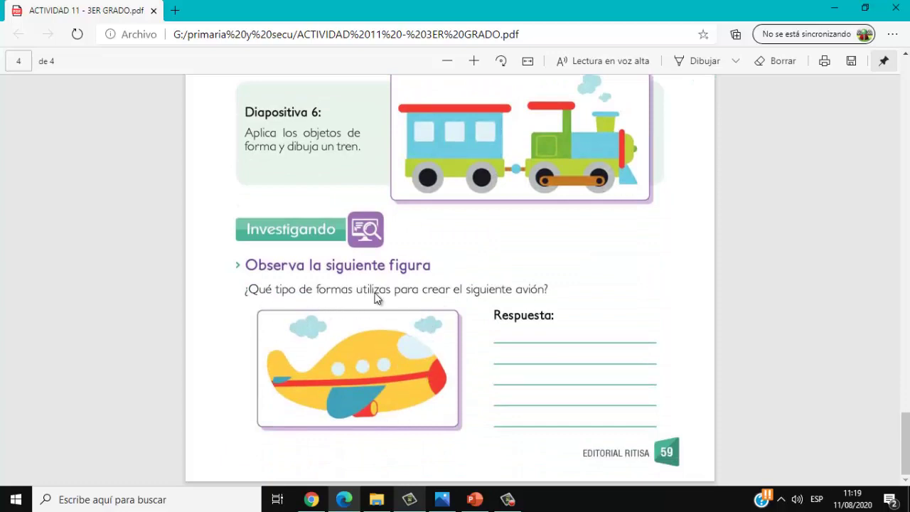
pyautogui.scroll(3, 447, 312)
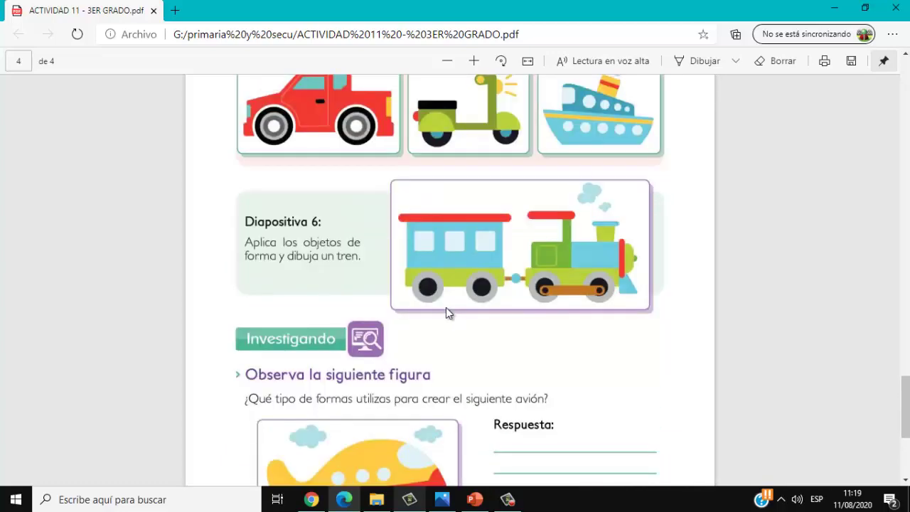
pyautogui.scroll(5, 447, 311)
pyautogui.scroll(5, 447, 312)
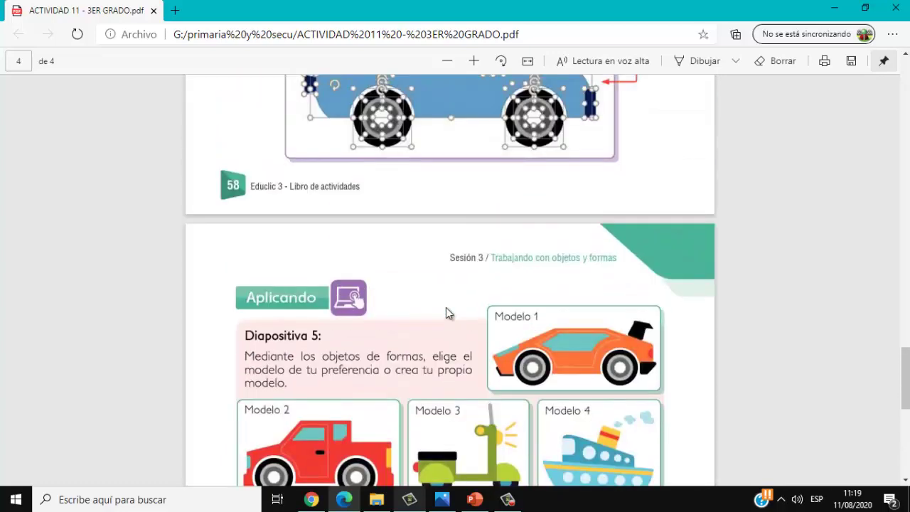